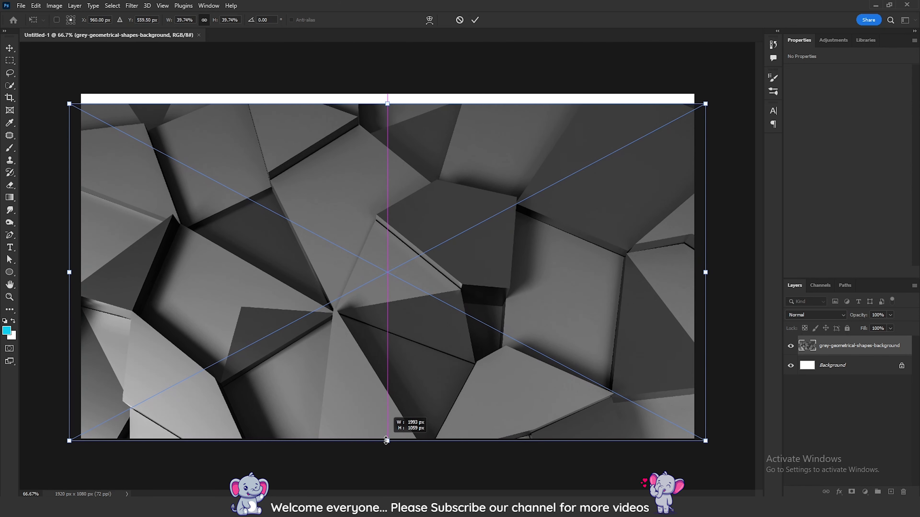
# Stretch the geometric background photo vertically to fill the canvas.
pyautogui.moveTo(389, 428); pyautogui.dragTo(387, 441)
pyautogui.moveTo(387, 102); pyautogui.dragTo(388, 89)
pyautogui.press('Return')
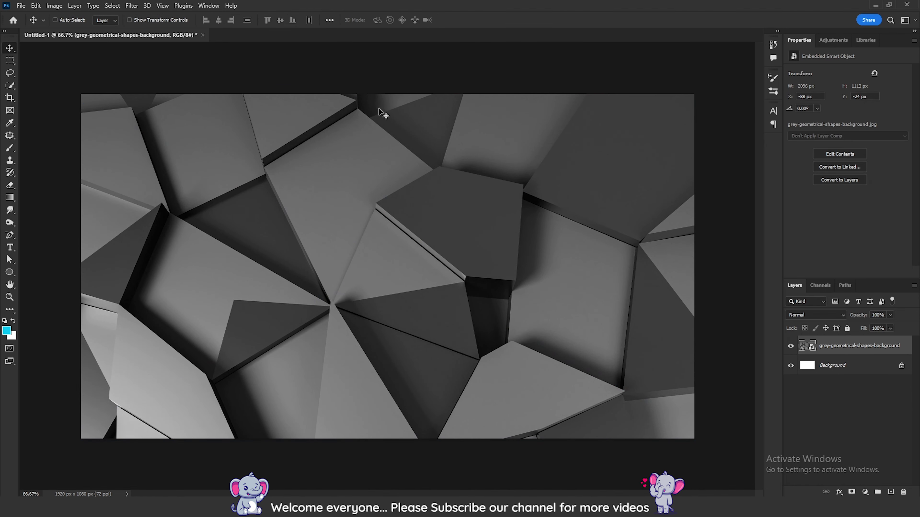
# Create a 1920×1080 px cyan rectangle with the Rectangle Tool.
pyautogui.click(9, 272)
pyautogui.click(51, 272)
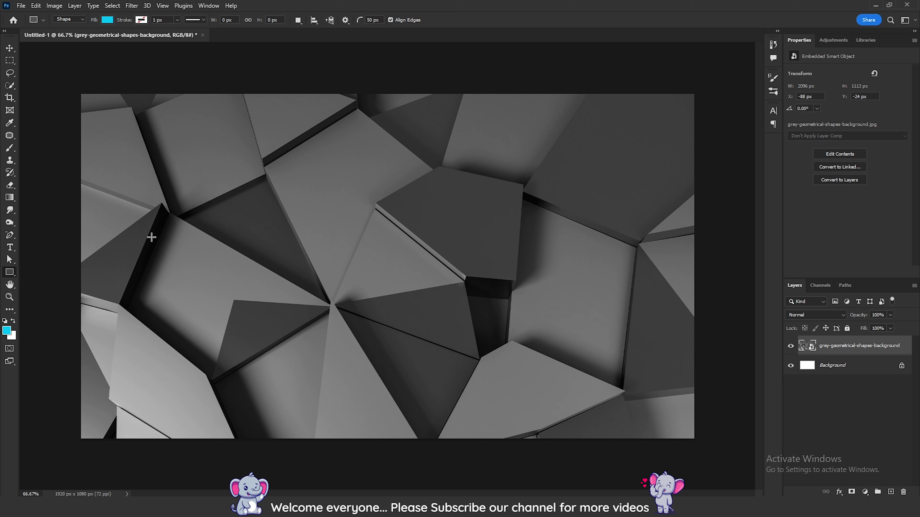
pyautogui.click(244, 237)
pyautogui.write('1920')
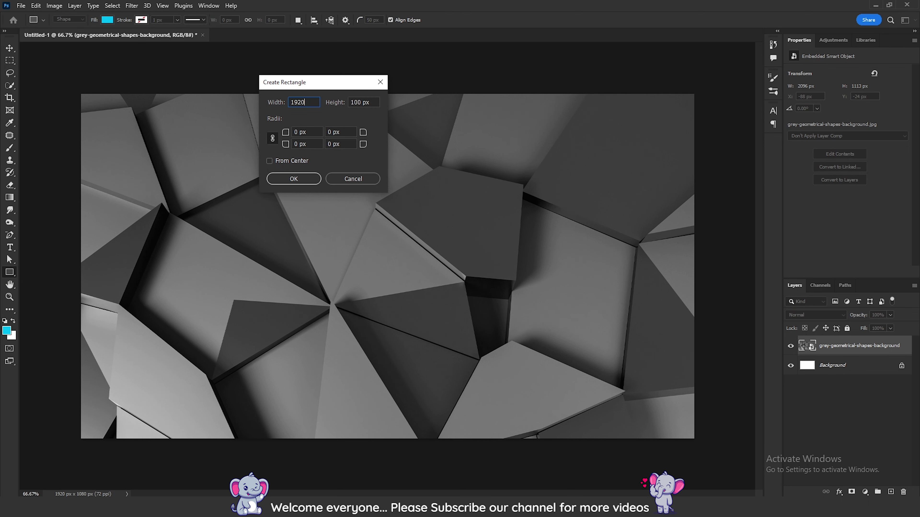
pyautogui.press('Tab')
pyautogui.write('10')
pyautogui.press('Return')
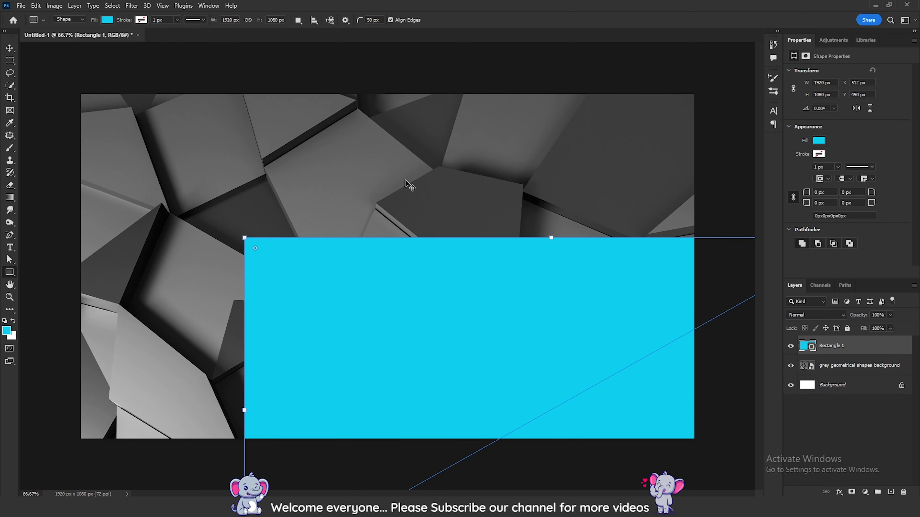
# Move the rectangle to the canvas top-left and align it to the top edge.
pyautogui.press('v')
pyautogui.moveTo(424, 282)
pyautogui.mouseDown()
pyautogui.moveTo(265, 138)
pyautogui.moveTo(254, 156)
pyautogui.mouseUp()
pyautogui.hotkey('ctrl', 'a')
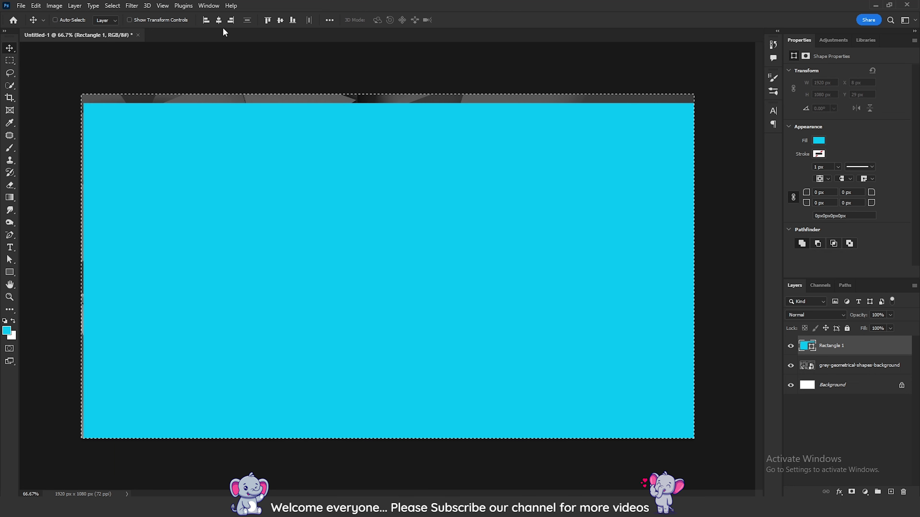
pyautogui.click(271, 19)
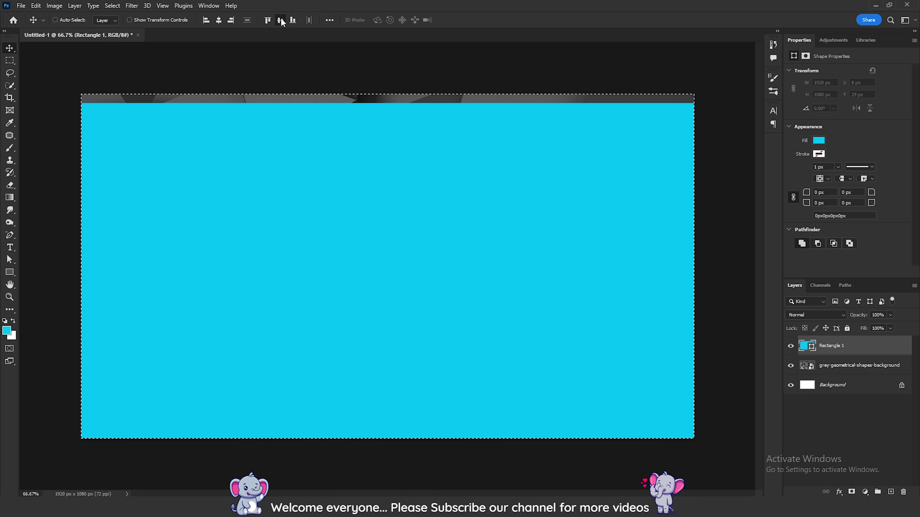
pyautogui.hotkey('ctrl', 'd')
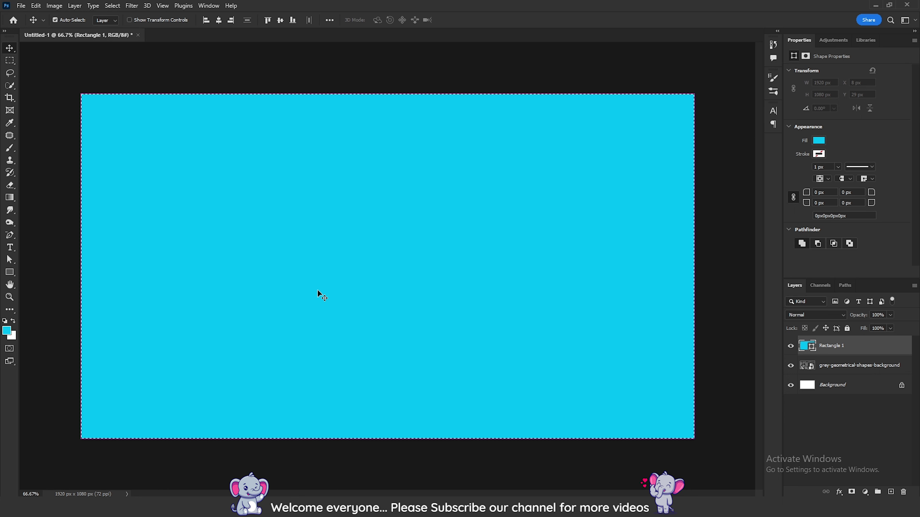
# Change the rectangle's fill to dark grey #232629.
pyautogui.doubleClick(805, 345)
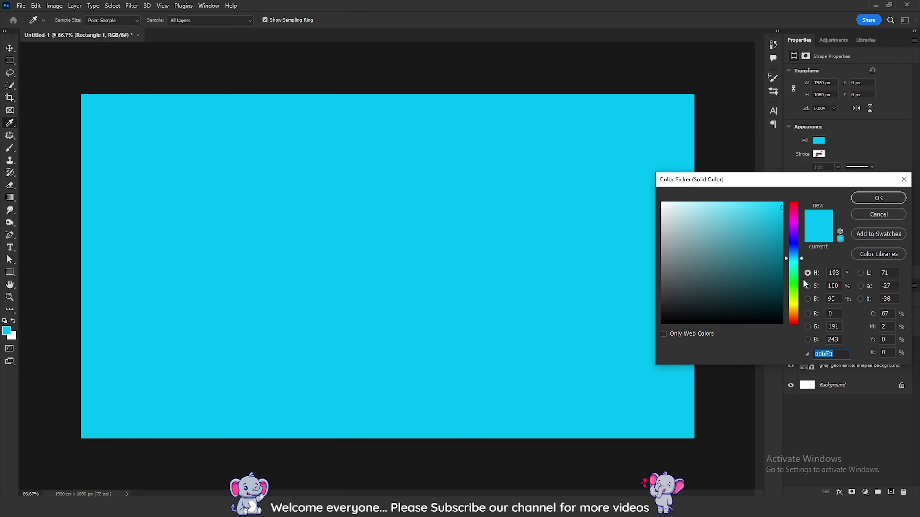
pyautogui.click(794, 252)
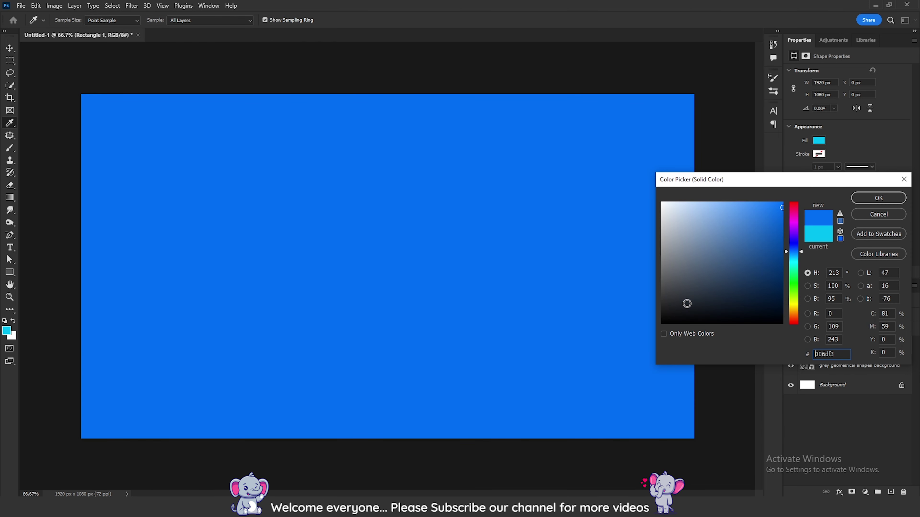
pyautogui.click(680, 304)
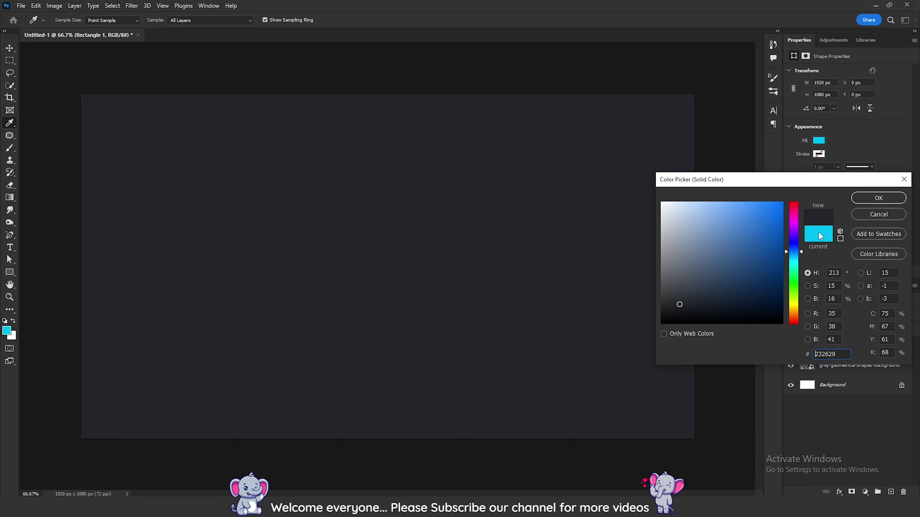
pyautogui.click(873, 197)
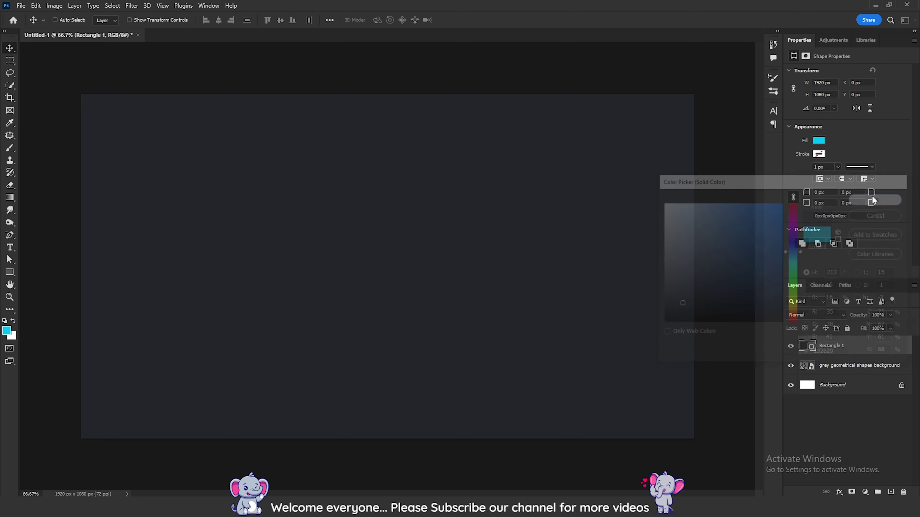
# Set the rectangle layer's blend mode to Multiply.
pyautogui.click(844, 314)
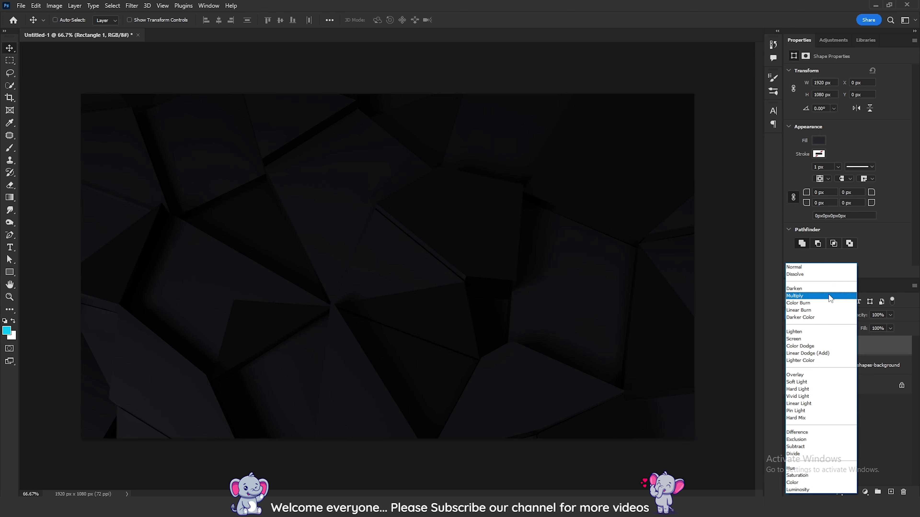
pyautogui.click(830, 297)
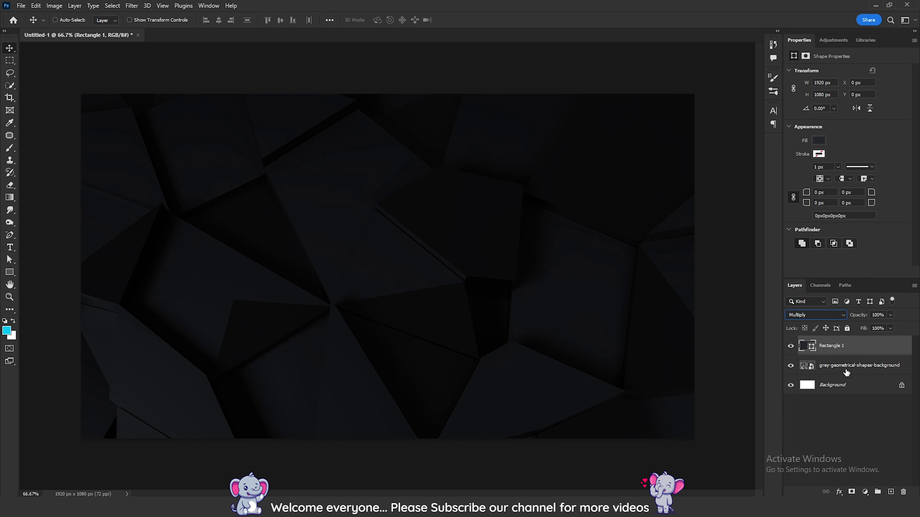
pyautogui.click(873, 427)
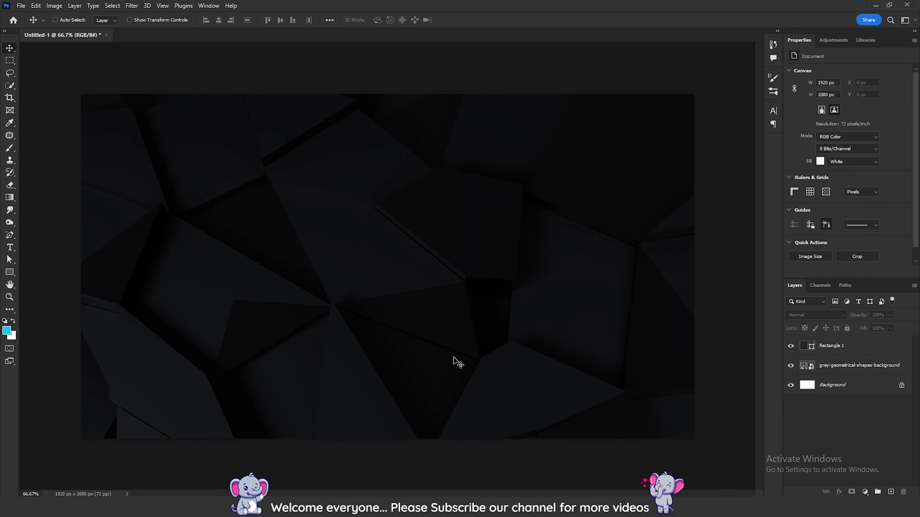
# Draw a large cyan square near the canvas centre with corner radius 0.
pyautogui.rightClick(8, 276)
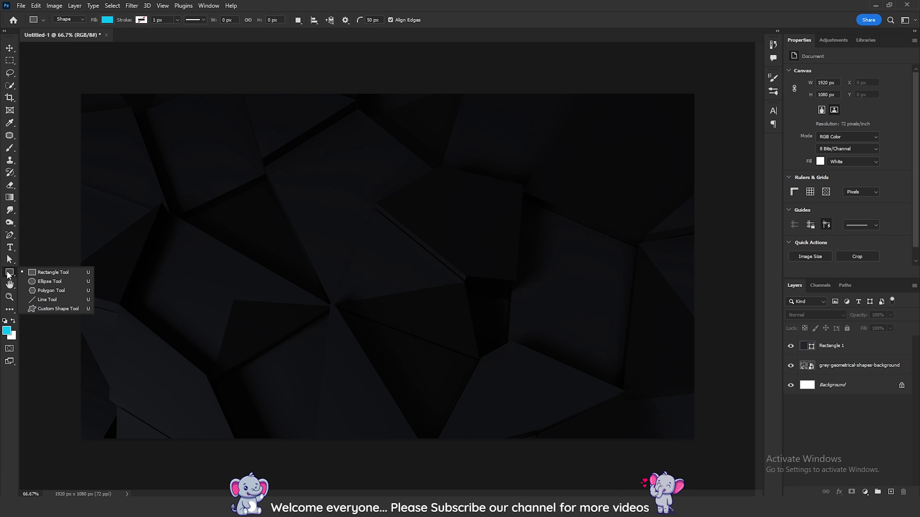
pyautogui.click(32, 275)
pyautogui.moveTo(290, 153); pyautogui.dragTo(593, 420)
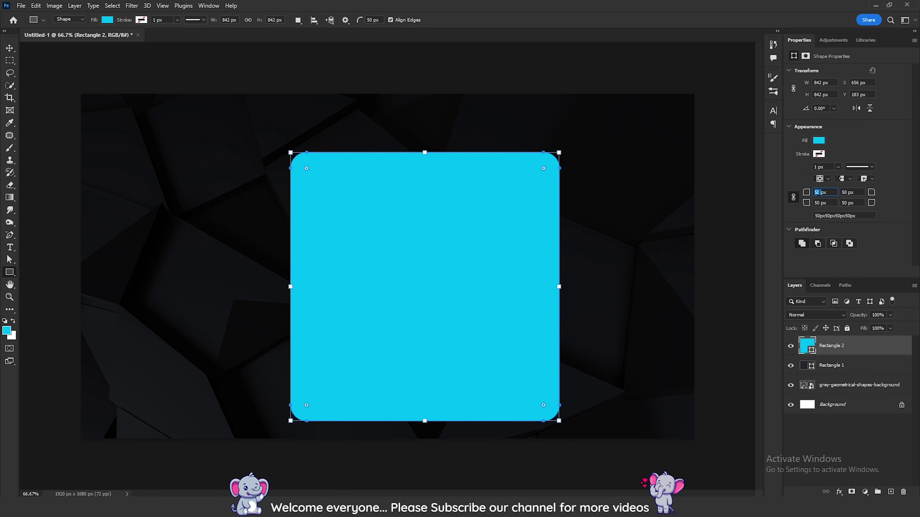
pyautogui.write('0')
pyautogui.press('Return')
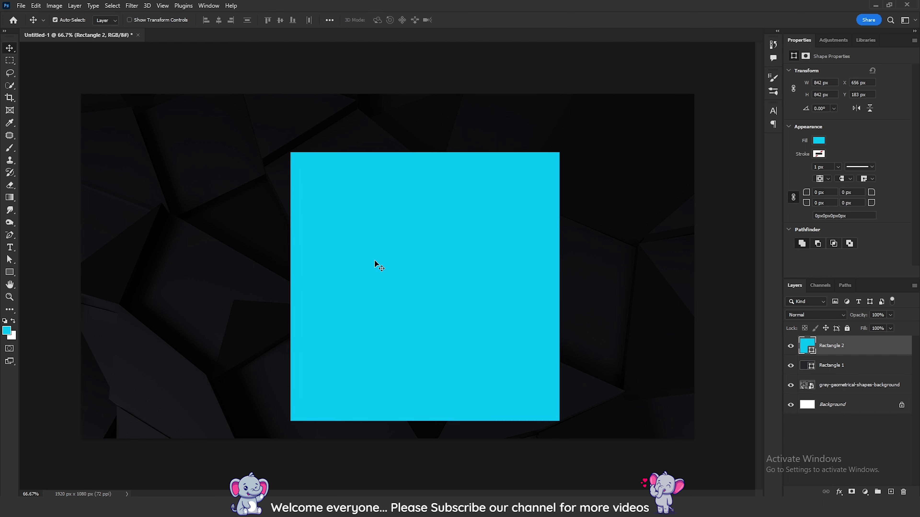
# Rotate the square 45° into a diamond and move it up and right.
pyautogui.hotkey('ctrl', 't')
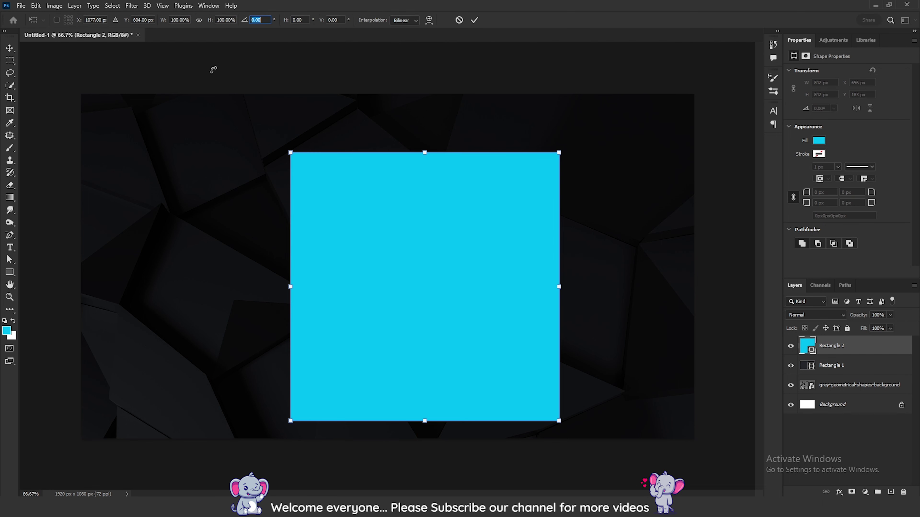
pyautogui.write('45')
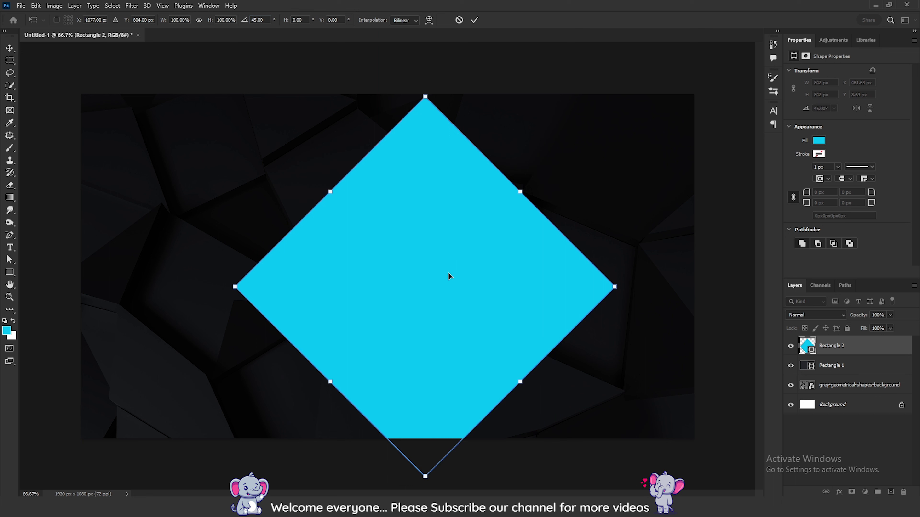
pyautogui.press('Return')
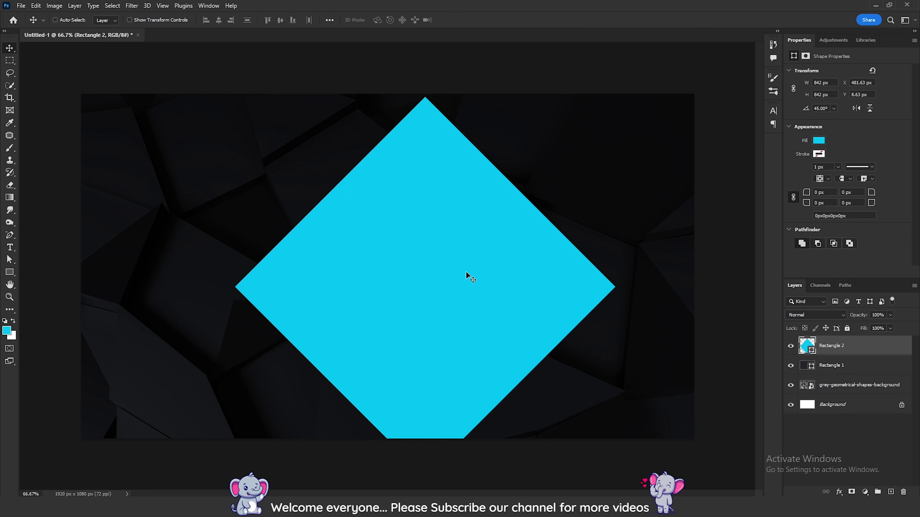
pyautogui.moveTo(467, 273)
pyautogui.mouseDown()
pyautogui.moveTo(571, 236)
pyautogui.moveTo(561, 249)
pyautogui.mouseUp()
# Enlarge the diamond and shift it right into a wedge covering the canvas's right side.
pyautogui.hotkey('ctrl', 't')
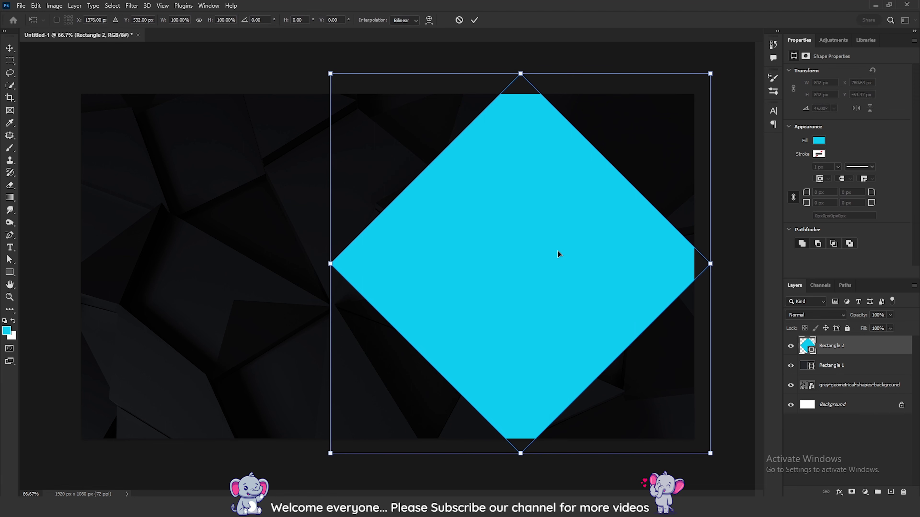
pyautogui.hotkey('ctrl', '-')
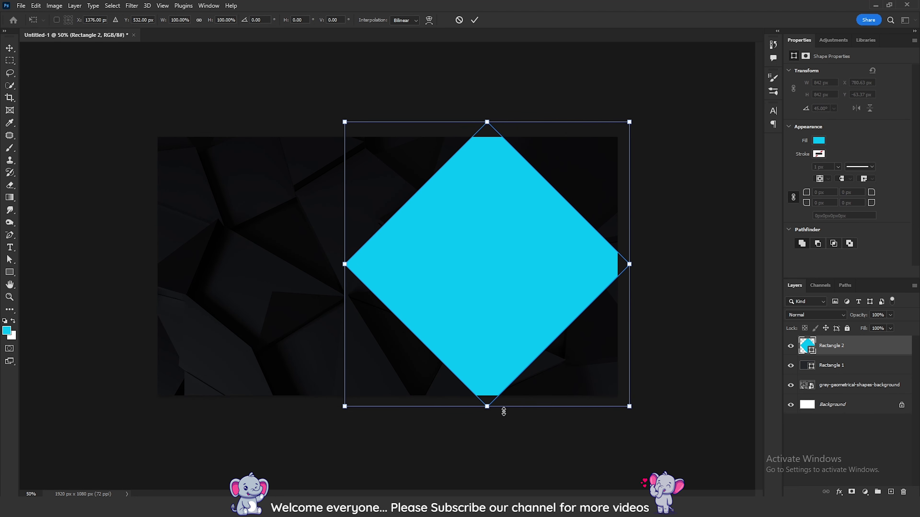
pyautogui.moveTo(489, 416); pyautogui.dragTo(487, 514)
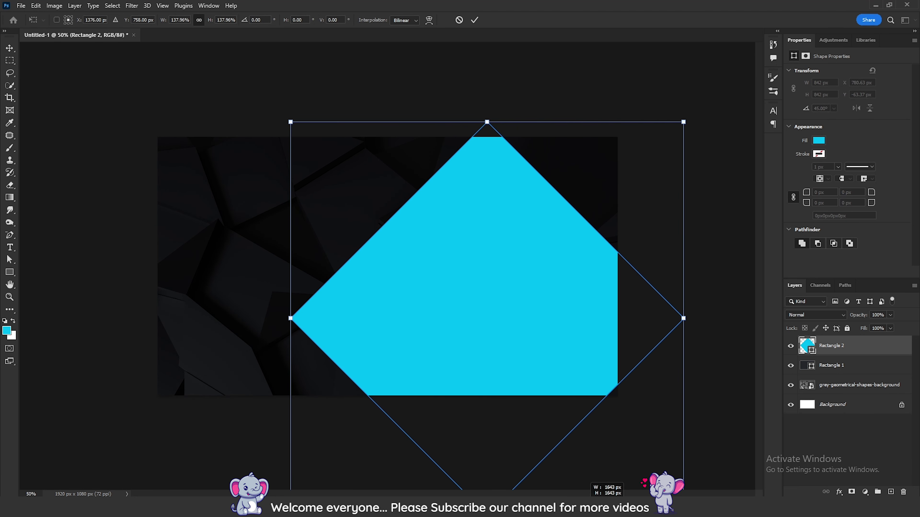
pyautogui.moveTo(476, 306)
pyautogui.mouseDown()
pyautogui.moveTo(541, 235)
pyautogui.moveTo(531, 237)
pyautogui.moveTo(549, 245)
pyautogui.mouseUp()
pyautogui.press('Return')
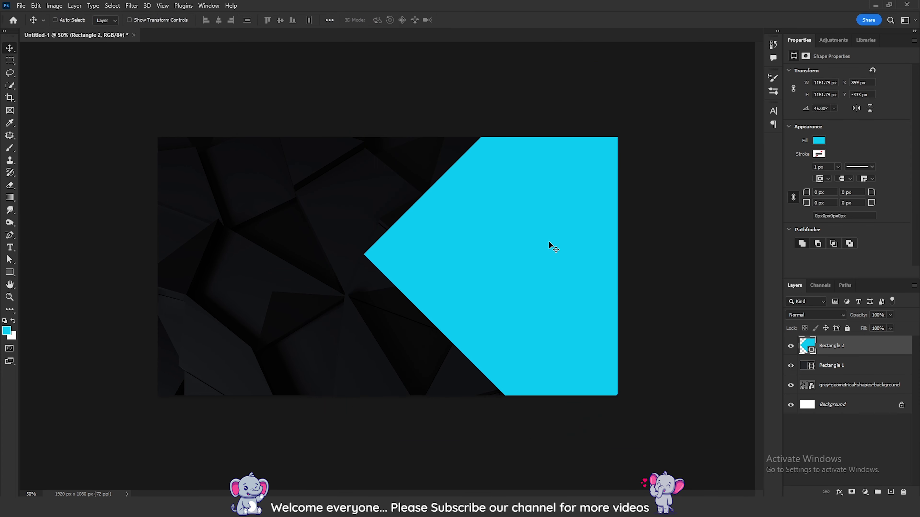
pyautogui.moveTo(413, 268); pyautogui.dragTo(440, 249)
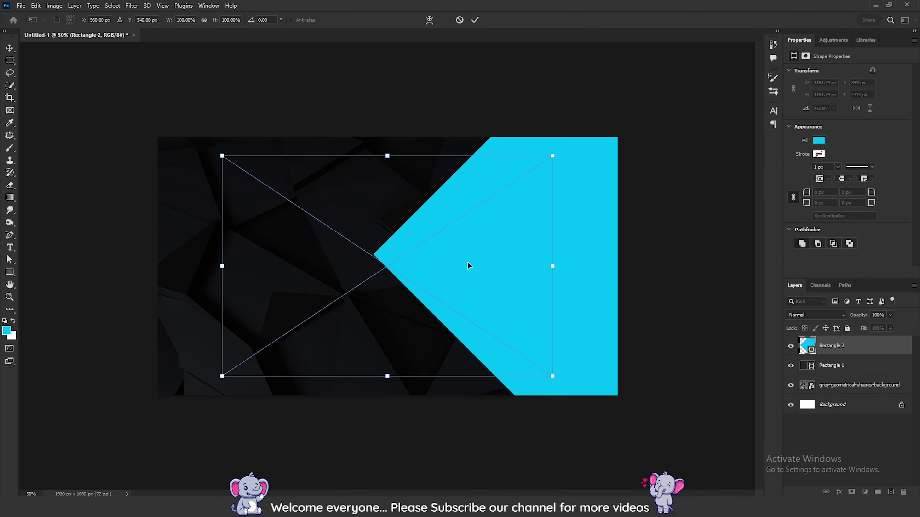
# Move the businessman photo over the wedge and stretch it top to bottom.
pyautogui.moveTo(450, 345); pyautogui.dragTo(528, 348)
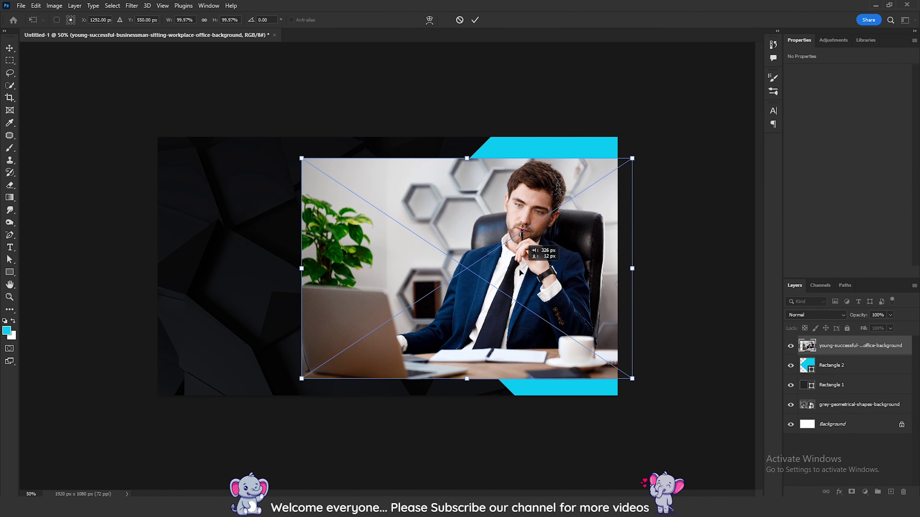
pyautogui.moveTo(465, 380); pyautogui.dragTo(464, 400)
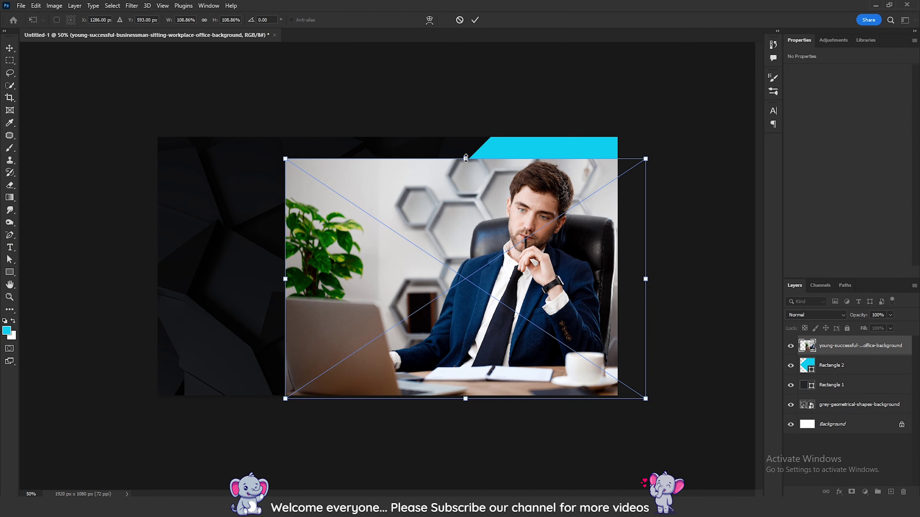
pyautogui.moveTo(465, 158); pyautogui.dragTo(466, 135)
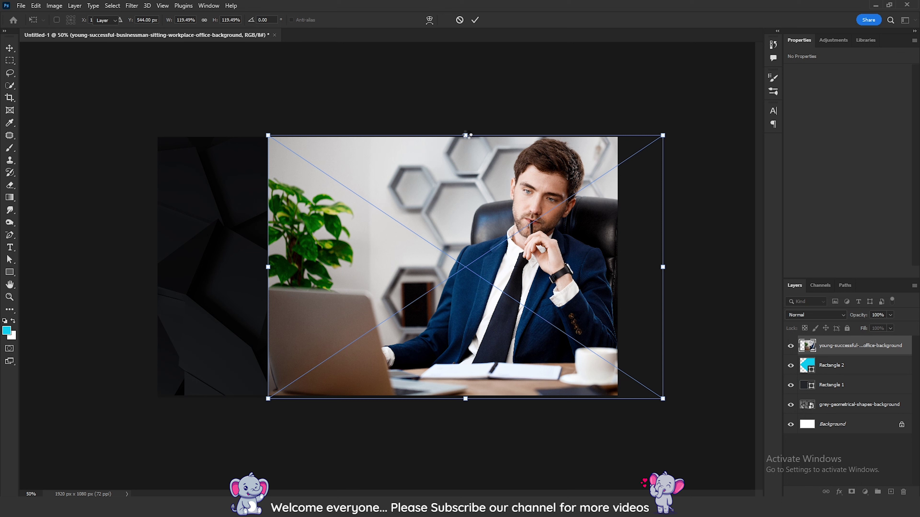
pyautogui.press('Return')
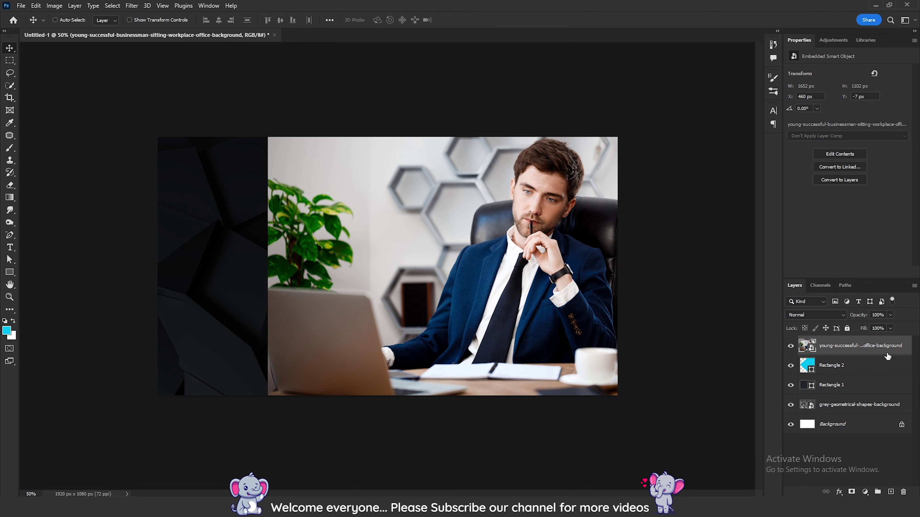
# Clip the photo to the cyan wedge shape and nudge it right.
pyautogui.keyDown('alt'); pyautogui.click(884, 353); pyautogui.keyUp('alt')
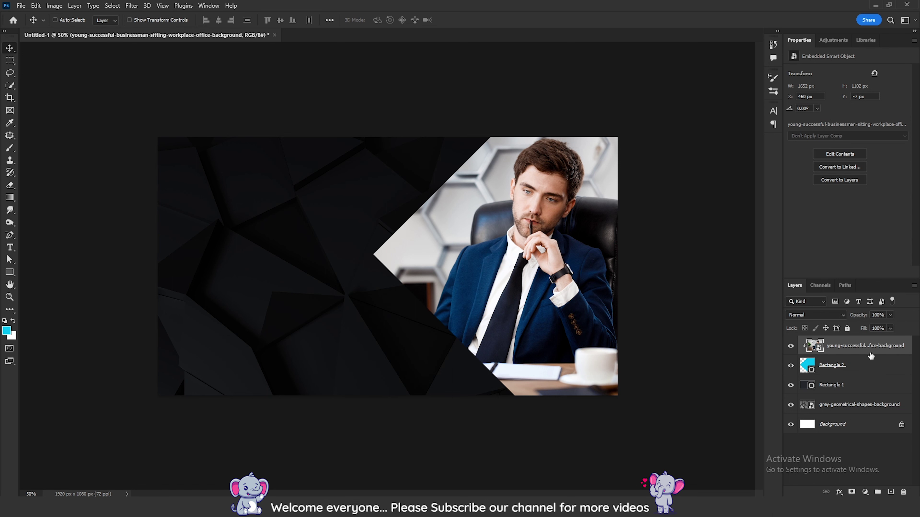
pyautogui.hotkey('shift', 'Right')
pyautogui.hotkey('shift', 'Right')
pyautogui.hotkey('shift', 'Right')
pyautogui.hotkey('ctrl', '+')
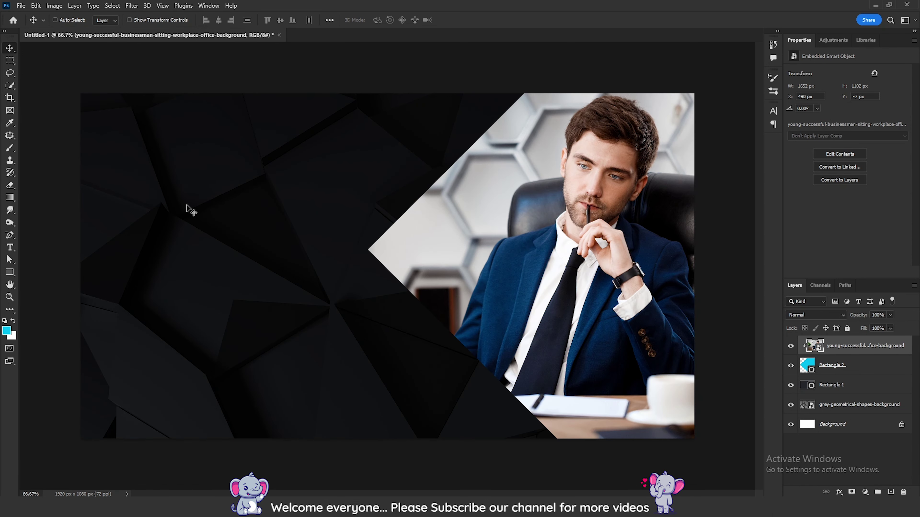
# Type the two-line title 'Basic of' / 'Stock Market' and move it onto the dark left area.
pyautogui.press('t')
pyautogui.click(123, 217)
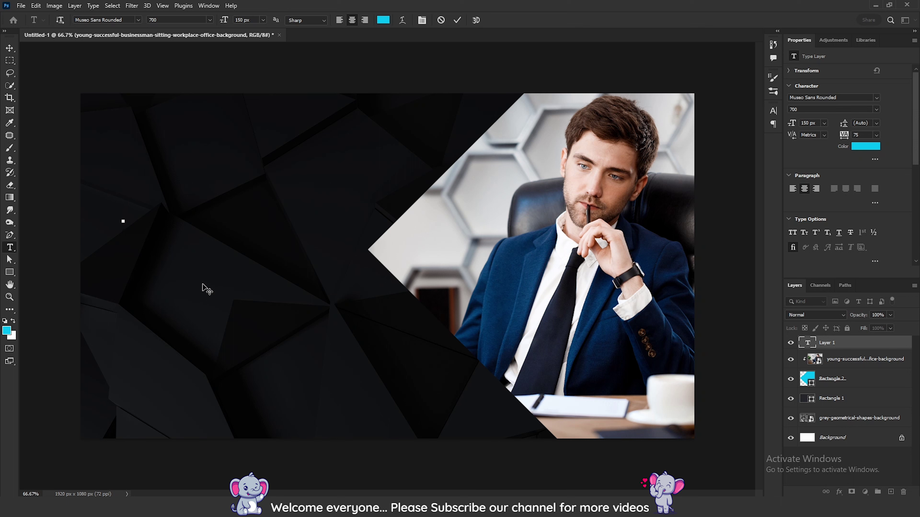
pyautogui.write('Basic o')
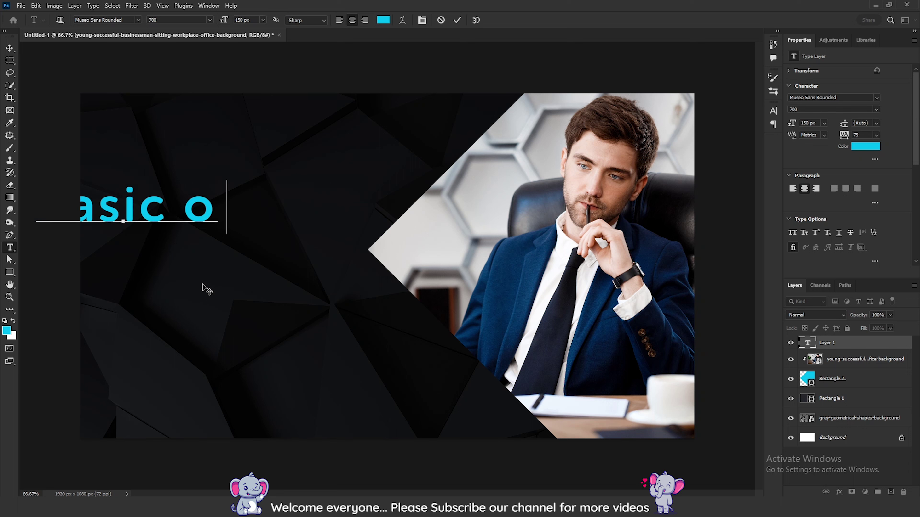
pyautogui.write('f')
pyautogui.press('Return')
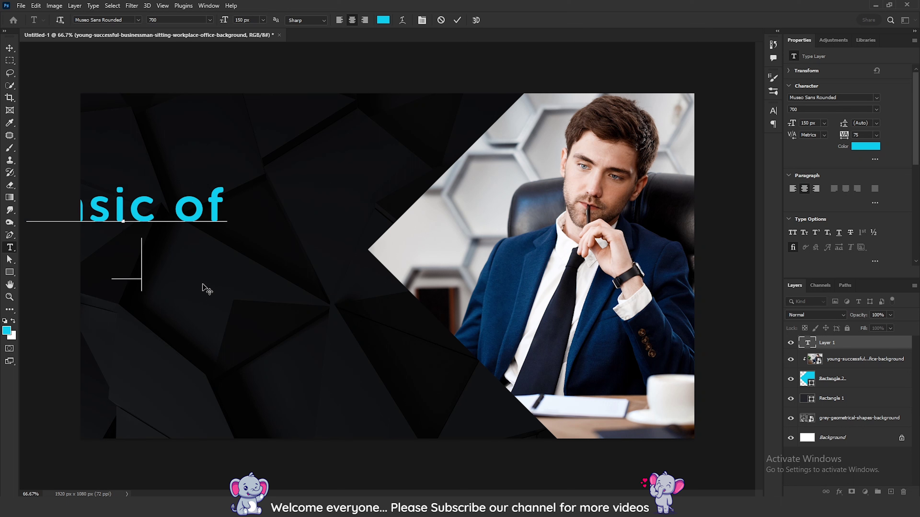
pyautogui.write('Stock Ma')
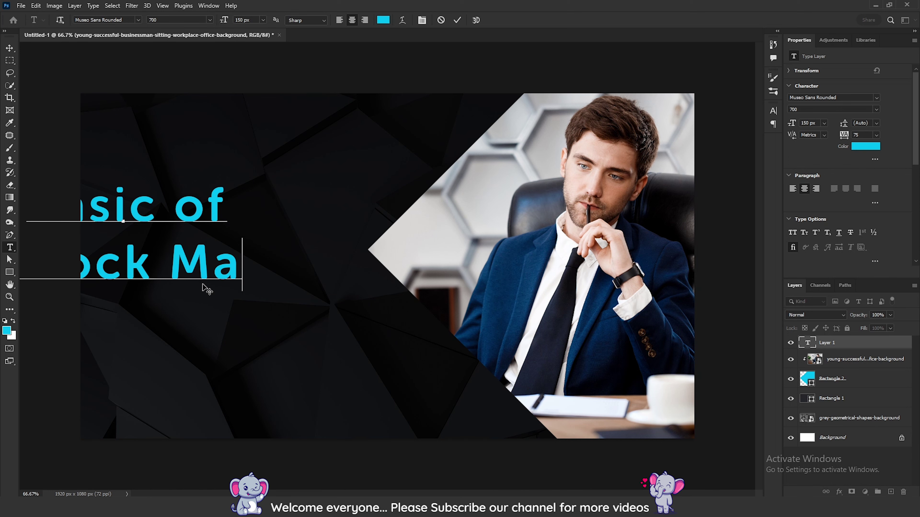
pyautogui.write('rket')
pyautogui.hotkey('ctrl', 'Return')
pyautogui.press('v')
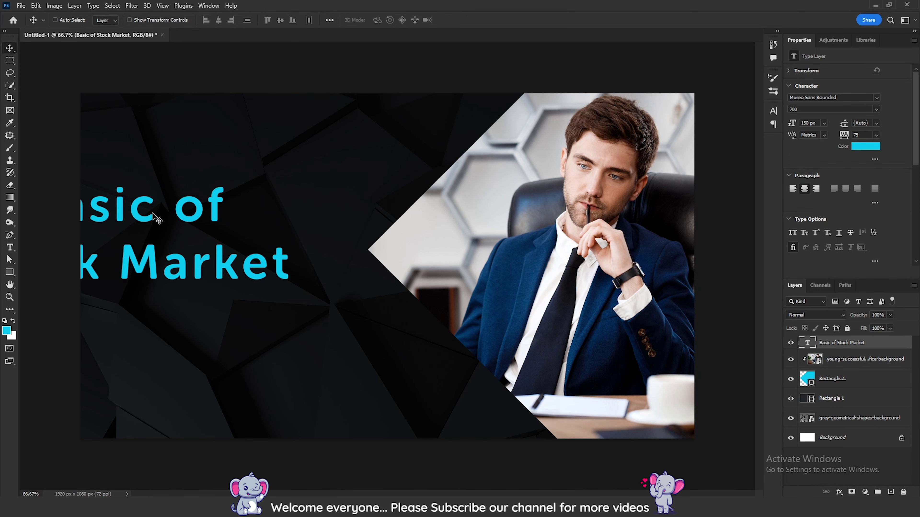
pyautogui.moveTo(153, 215); pyautogui.dragTo(281, 236)
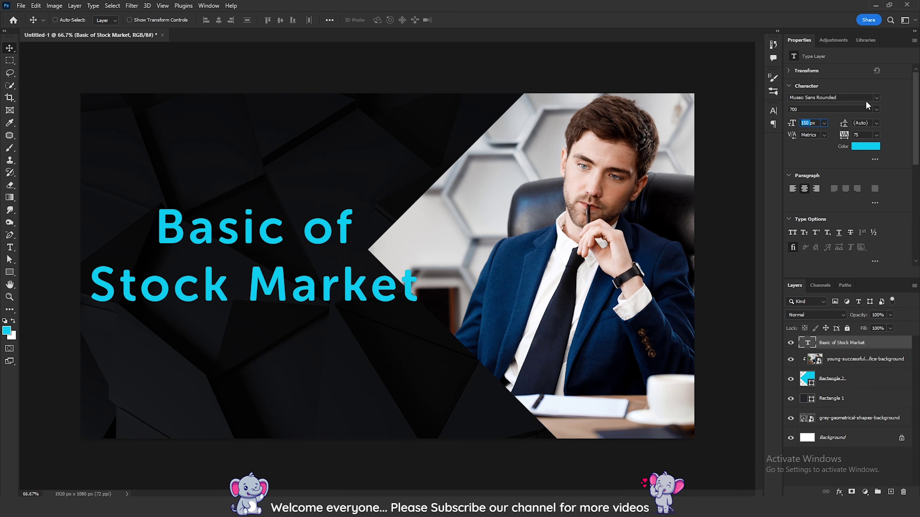
# Set the whole title to Raleway Black.
pyautogui.click(877, 98)
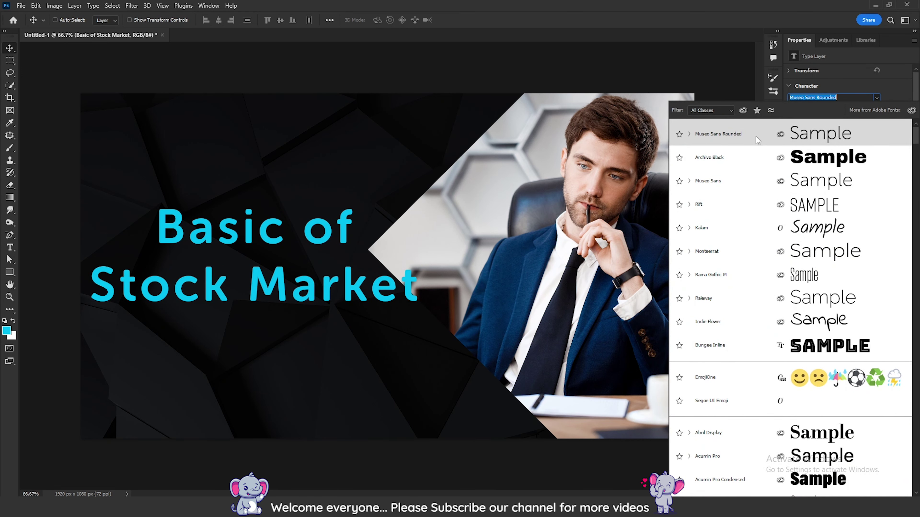
pyautogui.click(728, 298)
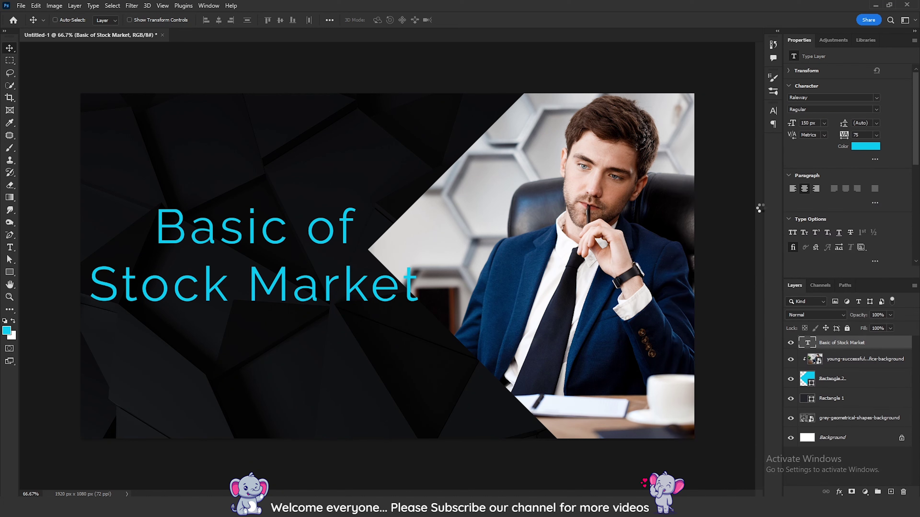
pyautogui.click(876, 109)
pyautogui.click(794, 237)
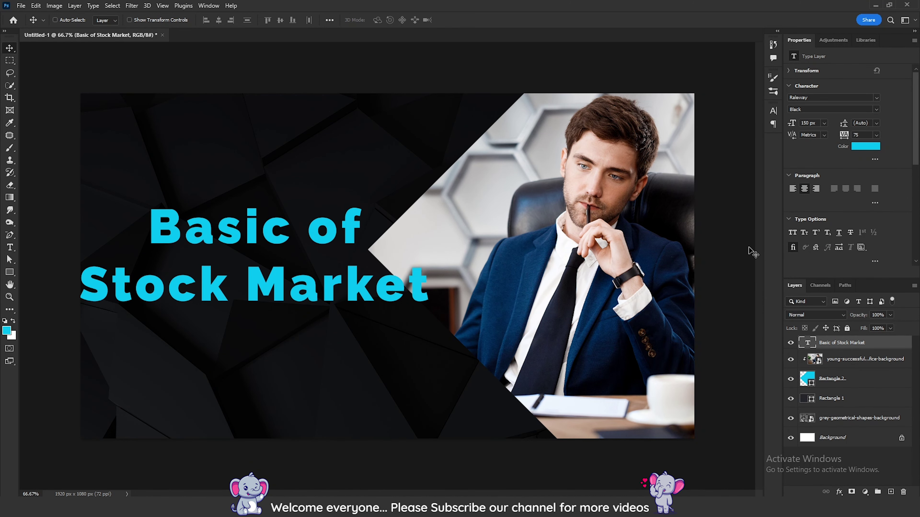
# Change 'Basic of' to Medium weight and pick white for its colour.
pyautogui.doubleClick(250, 237)
pyautogui.moveTo(149, 228); pyautogui.dragTo(362, 232)
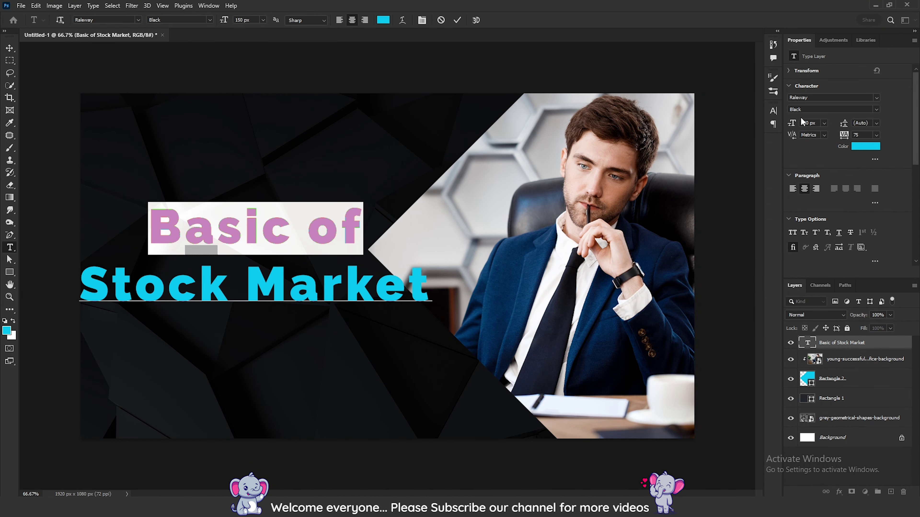
pyautogui.click(876, 110)
pyautogui.click(801, 166)
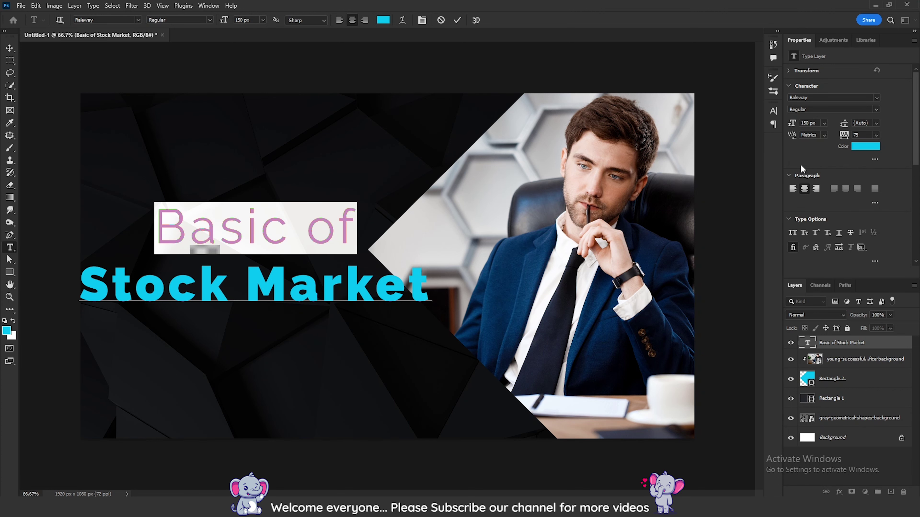
pyautogui.click(864, 110)
pyautogui.click(801, 181)
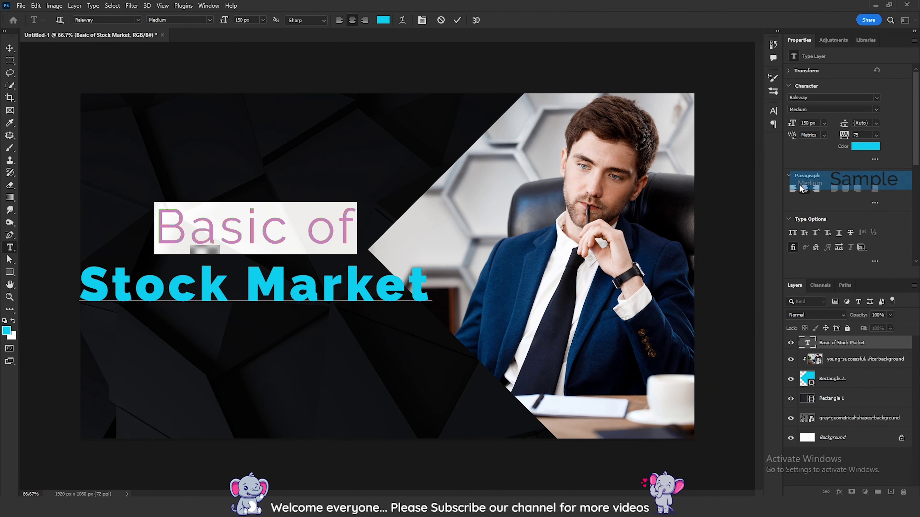
pyautogui.click(865, 146)
pyautogui.click(663, 203)
# Apply white to 'Basic of' and red ff0a0a to 'Stock Market'.
pyautogui.click(878, 198)
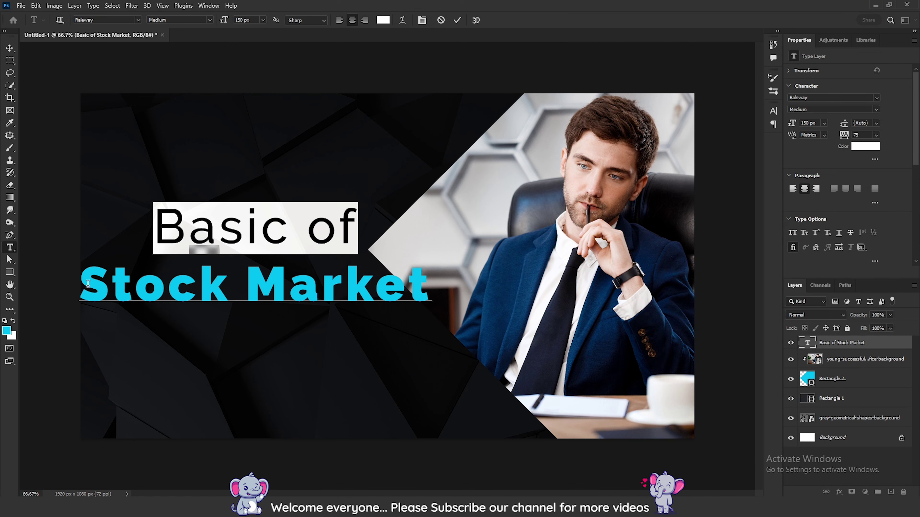
pyautogui.moveTo(87, 283); pyautogui.dragTo(432, 292)
pyautogui.click(865, 146)
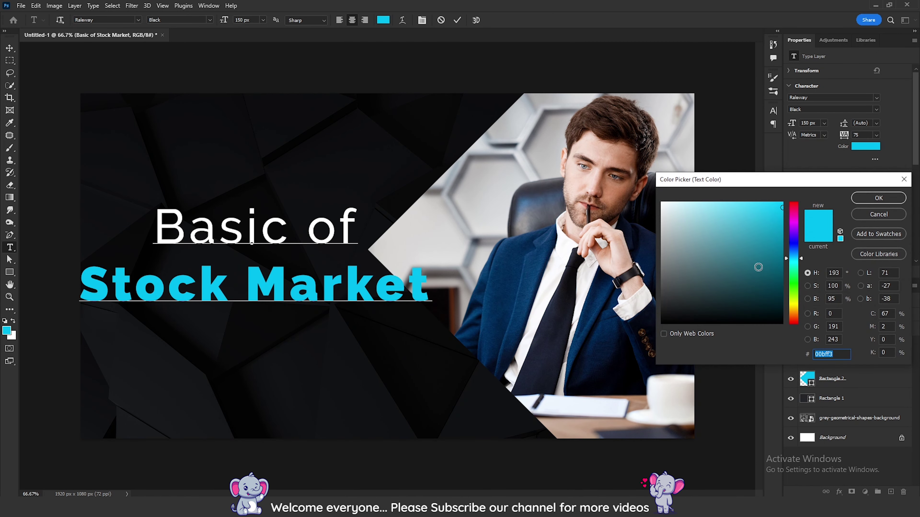
pyautogui.write('ff0a0a')
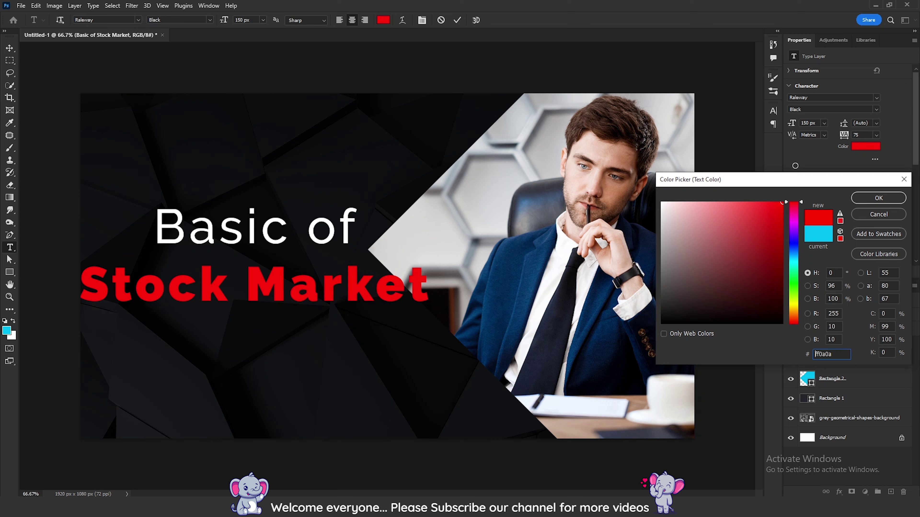
pyautogui.click(777, 211)
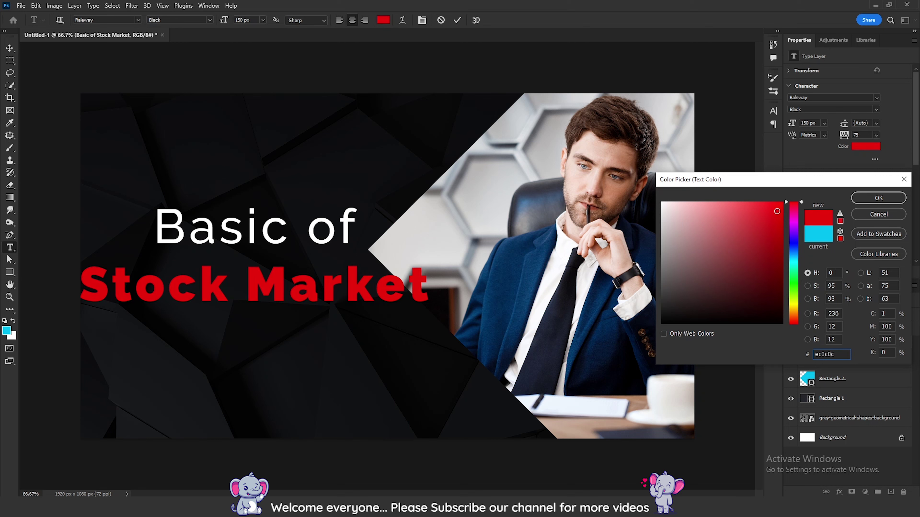
pyautogui.click(879, 199)
pyautogui.hotkey('ctrl', 'Return')
# Scale the title down, left-align both lines and reposition it on the left.
pyautogui.hotkey('ctrl', 't')
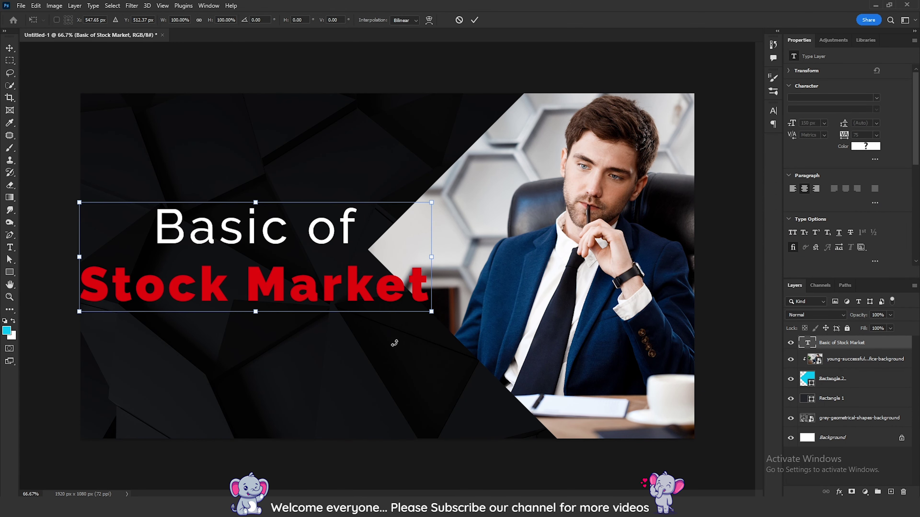
pyautogui.moveTo(431, 311); pyautogui.dragTo(347, 286)
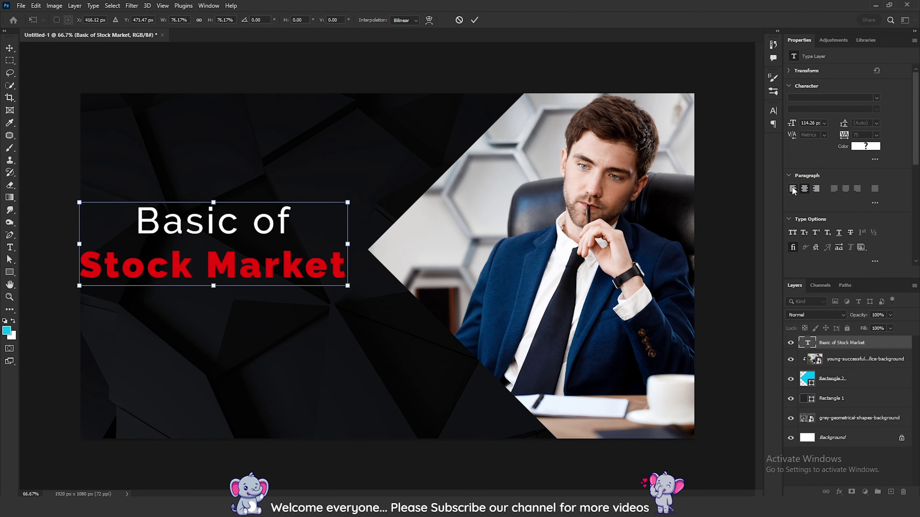
pyautogui.moveTo(205, 270); pyautogui.dragTo(231, 285)
pyautogui.press('Return')
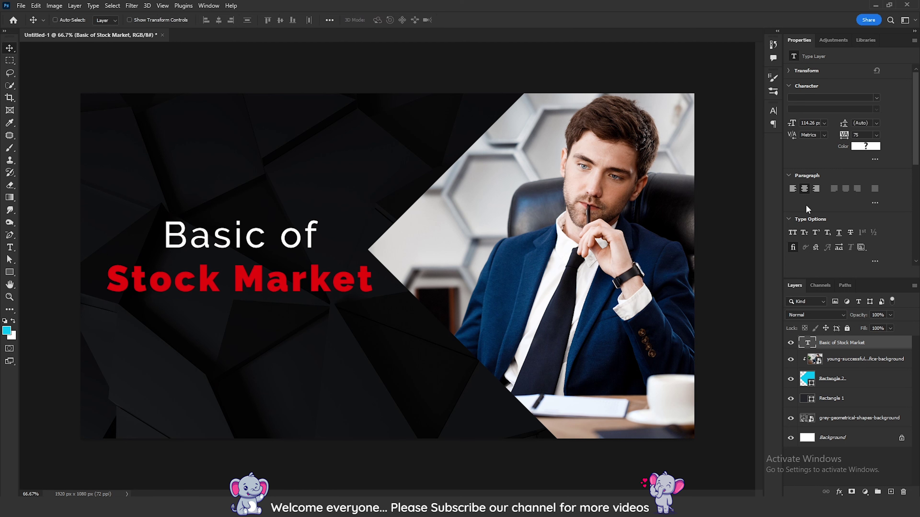
pyautogui.click(793, 189)
pyautogui.moveTo(295, 253); pyautogui.dragTo(163, 254)
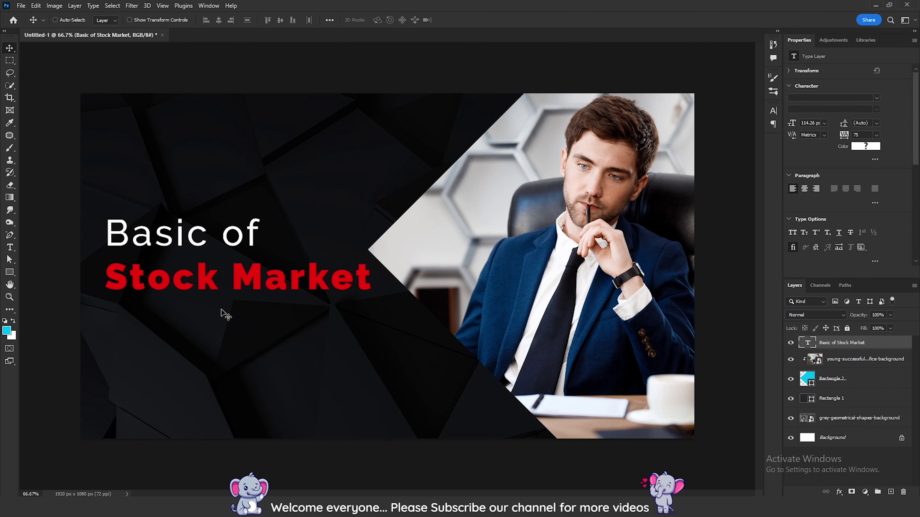
# Nudge the photo panel right and draw a new square with corner radius 0 above the title.
pyautogui.click(855, 364)
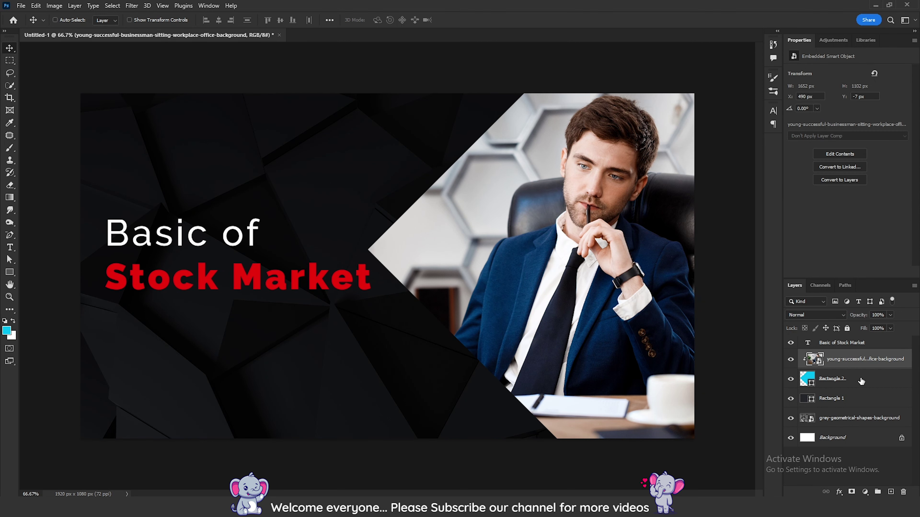
pyautogui.hotkey('shift', 'Right')
pyautogui.hotkey('shift', 'Right')
pyautogui.hotkey('shift', 'Right')
pyautogui.hotkey('shift', 'Right')
pyautogui.hotkey('shift', 'Right')
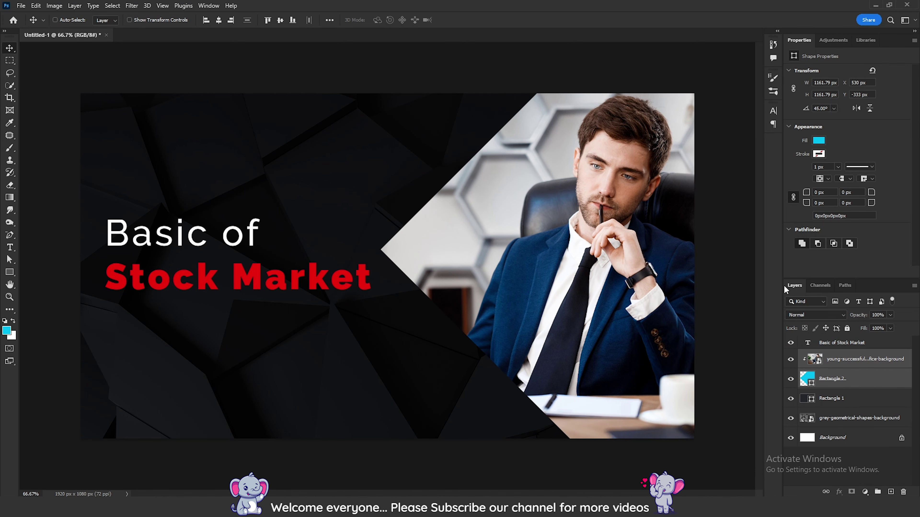
pyautogui.hotkey('alt', '.')
pyautogui.press('u')
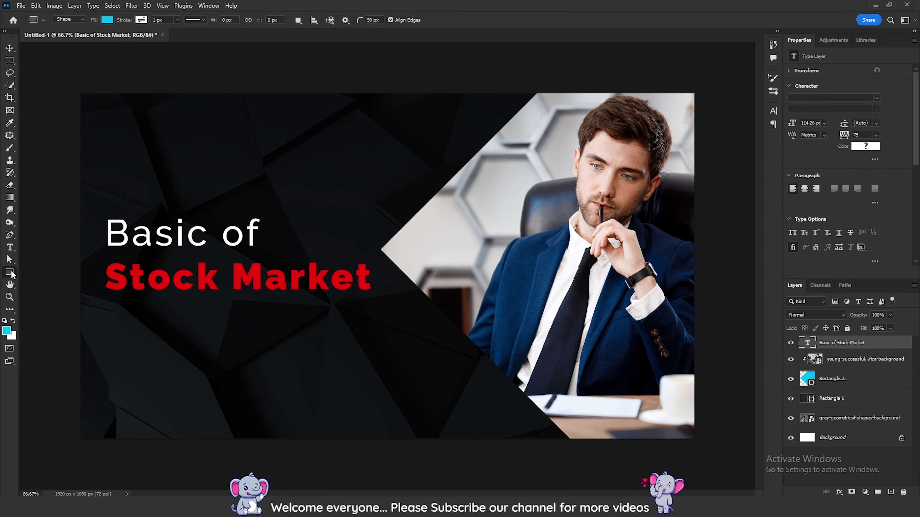
pyautogui.moveTo(283, 143); pyautogui.dragTo(382, 232)
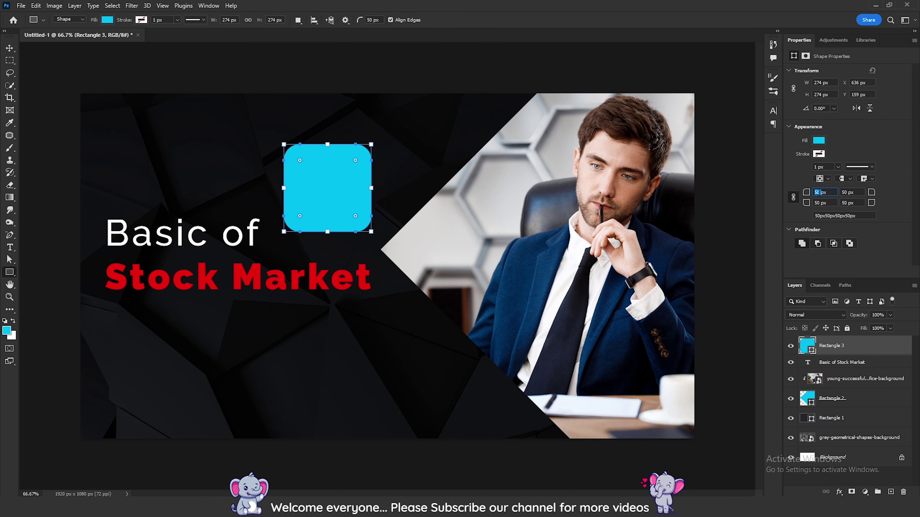
pyautogui.write('0')
pyautogui.press('Return')
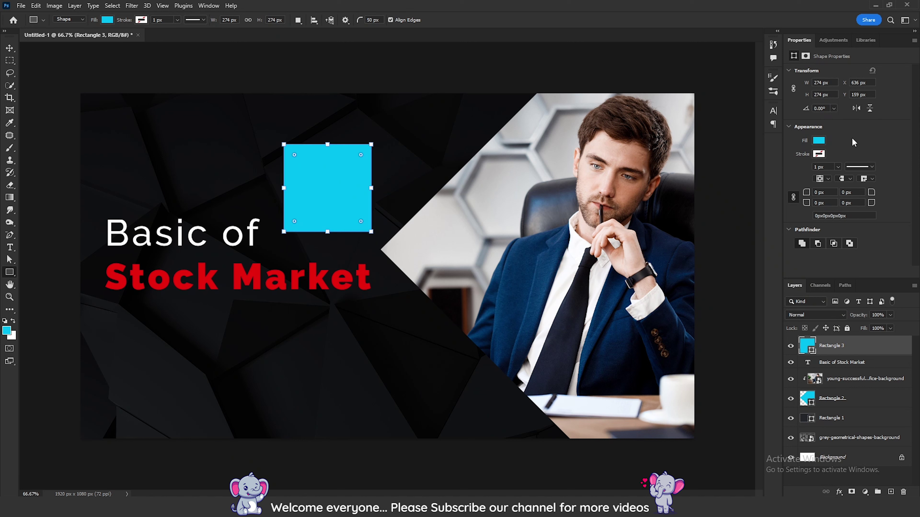
# Rotate the square 45° and tuck it beneath the photo panel at its diagonal edge.
pyautogui.hotkey('ctrl', 't')
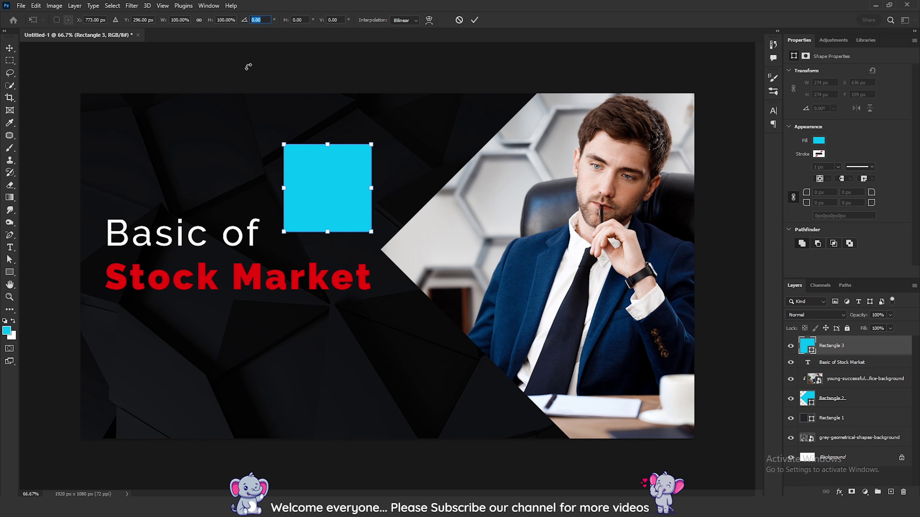
pyautogui.write('45')
pyautogui.press('Return')
pyautogui.press('Return')
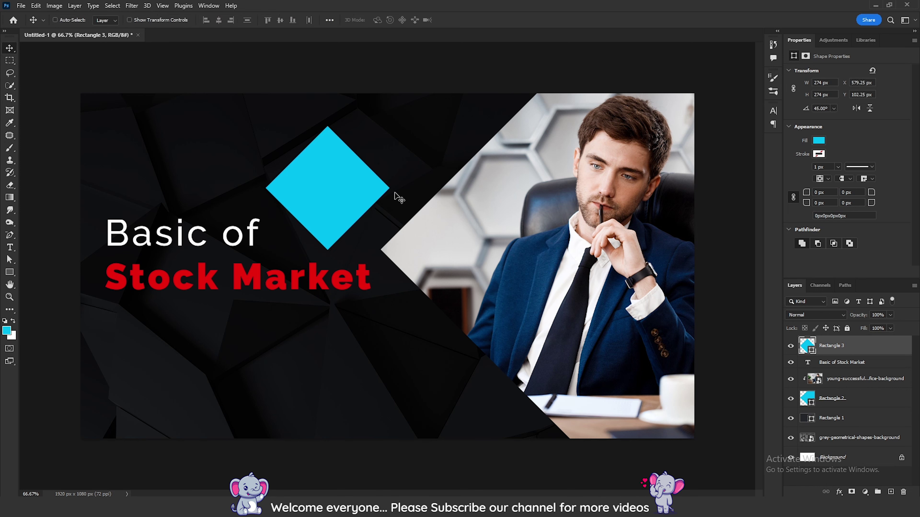
pyautogui.moveTo(348, 194); pyautogui.dragTo(440, 258)
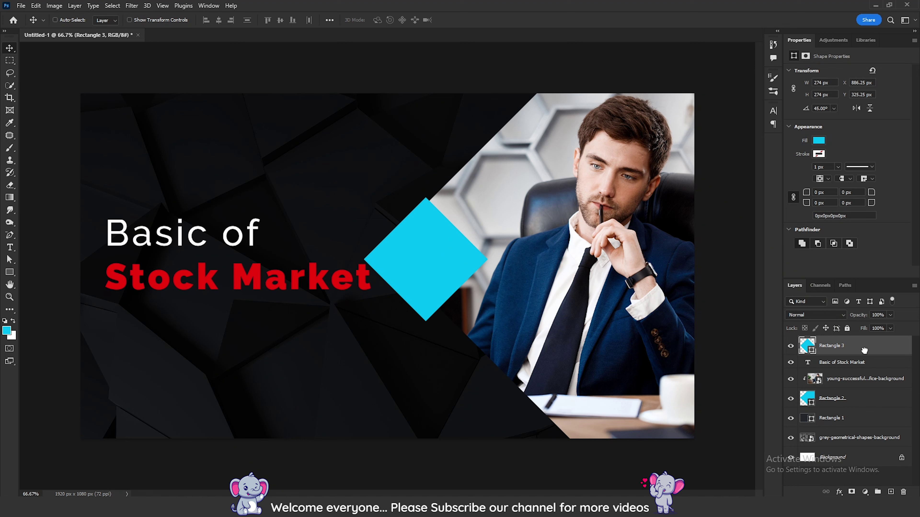
pyautogui.moveTo(864, 350); pyautogui.dragTo(864, 409)
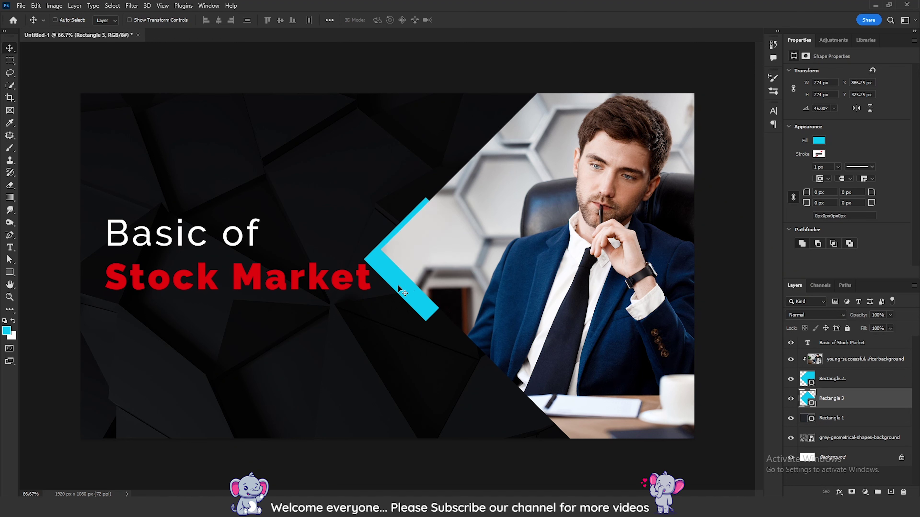
pyautogui.moveTo(398, 288); pyautogui.dragTo(399, 279)
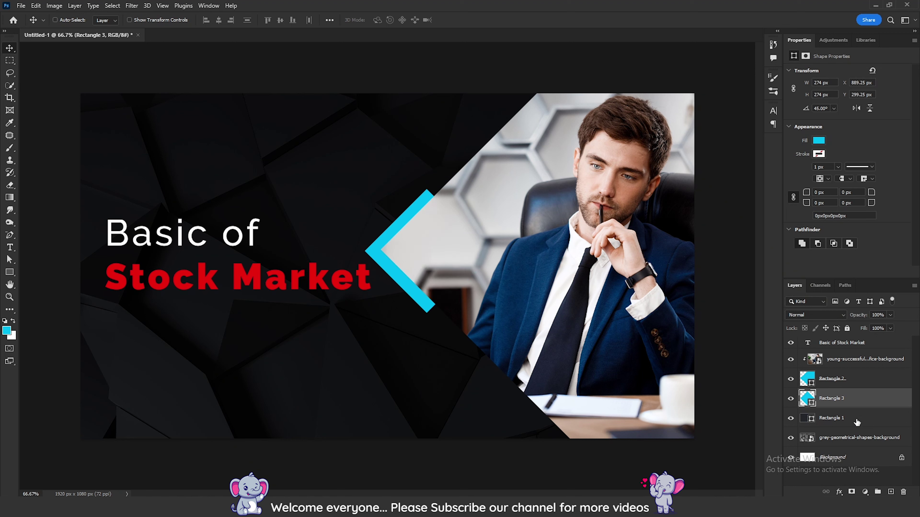
# Vertically centre the photo, Rectangle 3 and Rectangle 2 on the canvas.
pyautogui.click(846, 360)
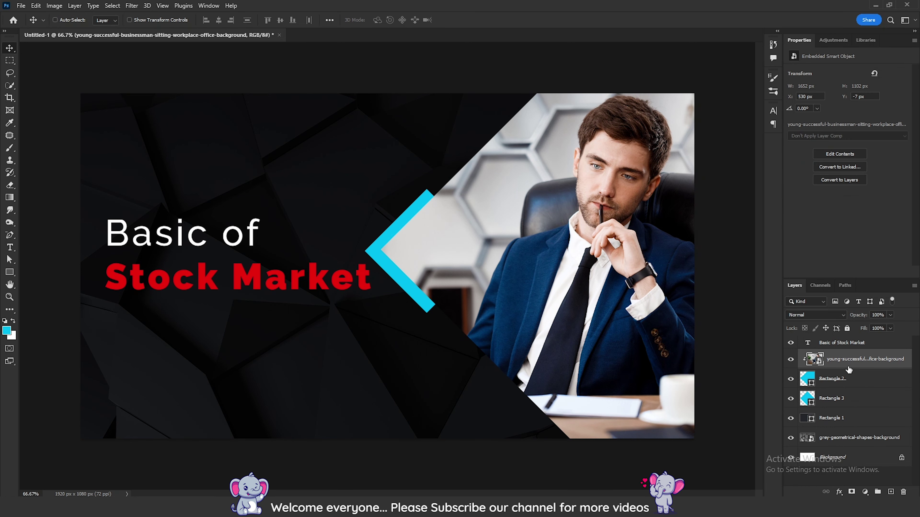
pyautogui.hotkey('ctrl', 'a')
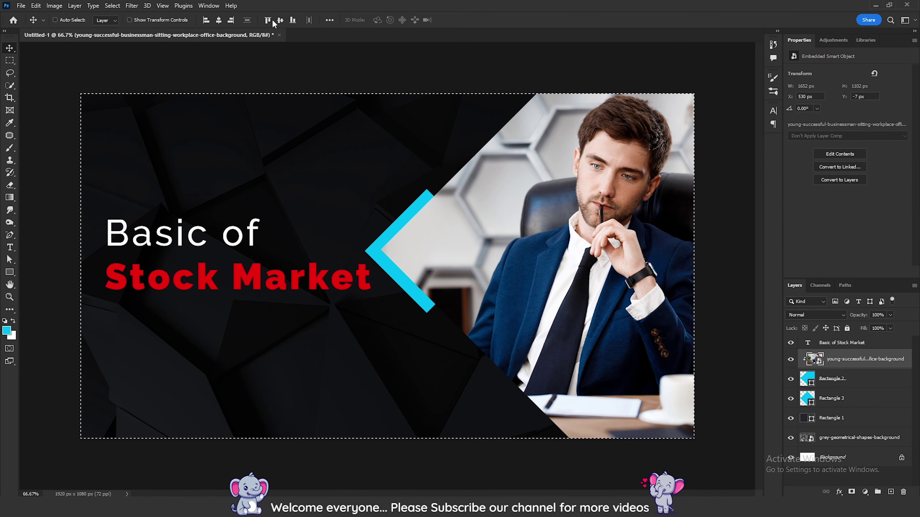
pyautogui.click(280, 20)
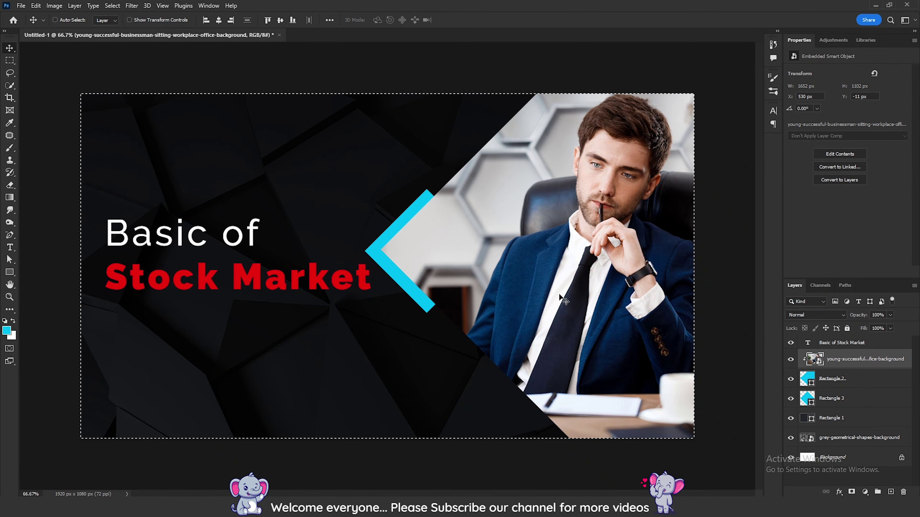
pyautogui.click(867, 398)
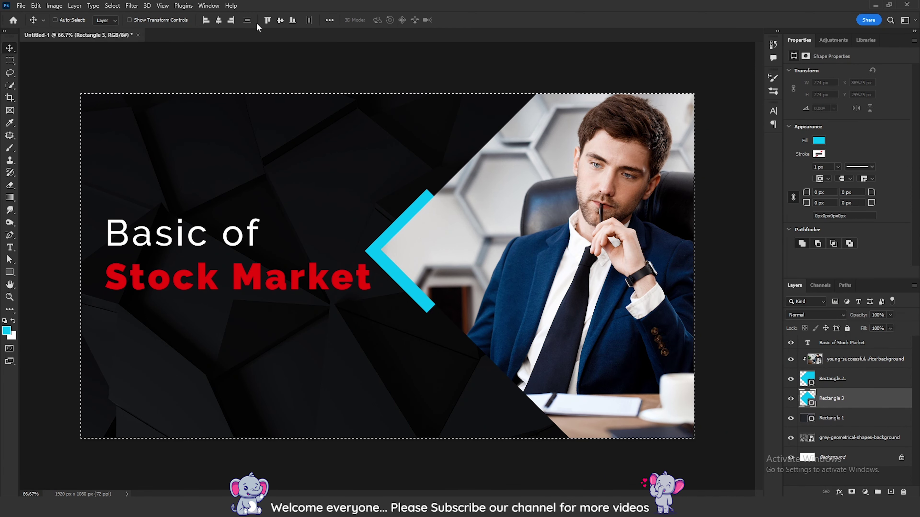
pyautogui.click(280, 21)
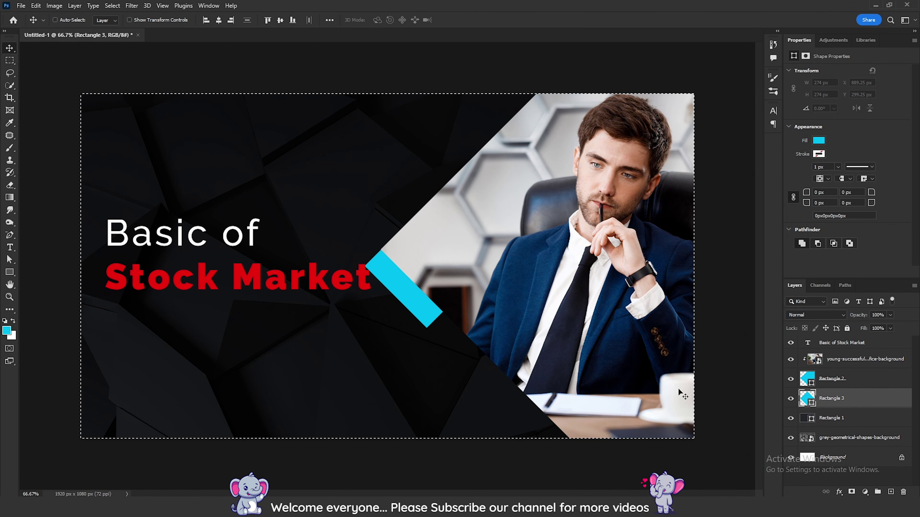
pyautogui.click(833, 378)
pyautogui.click(280, 20)
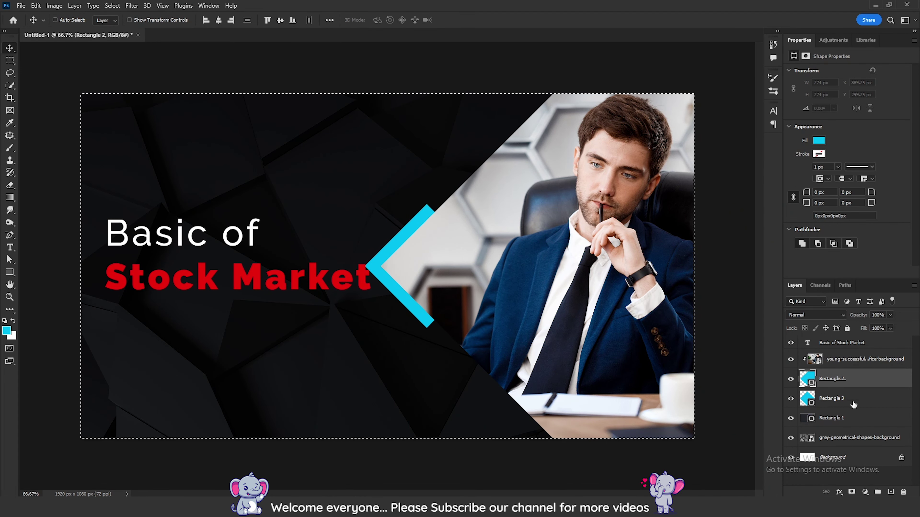
pyautogui.click(827, 403)
pyautogui.hotkey('ctrl', 'd')
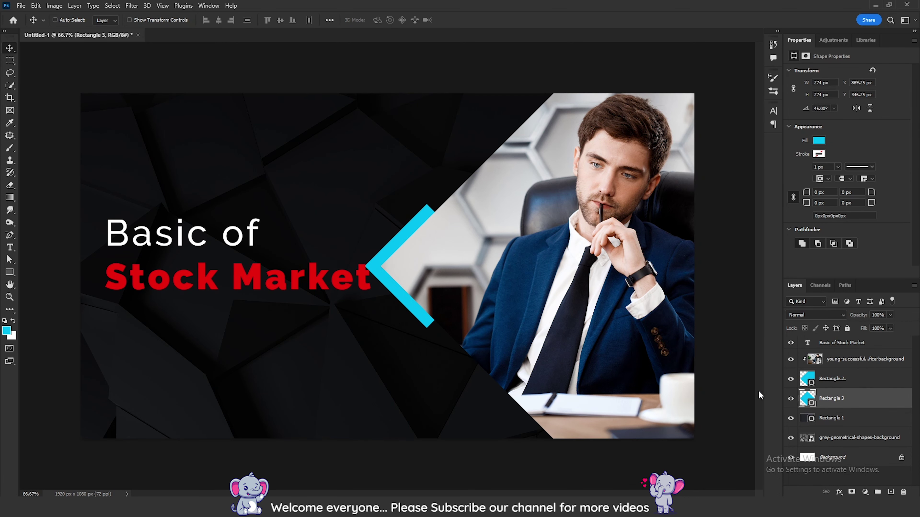
# Recolour Rectangle 3 to the 'Stock Market' red and place a copy at the canvas bottom edge.
pyautogui.doubleClick(805, 398)
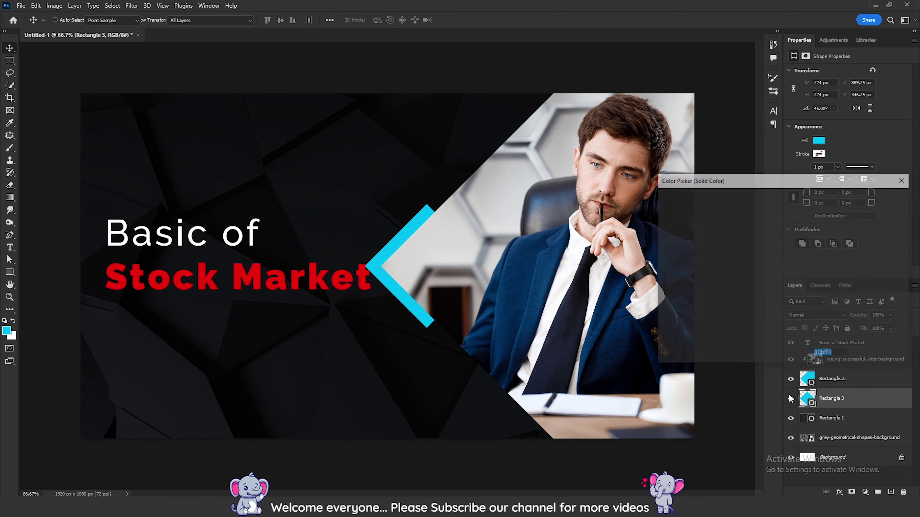
pyautogui.click(118, 275)
pyautogui.click(878, 198)
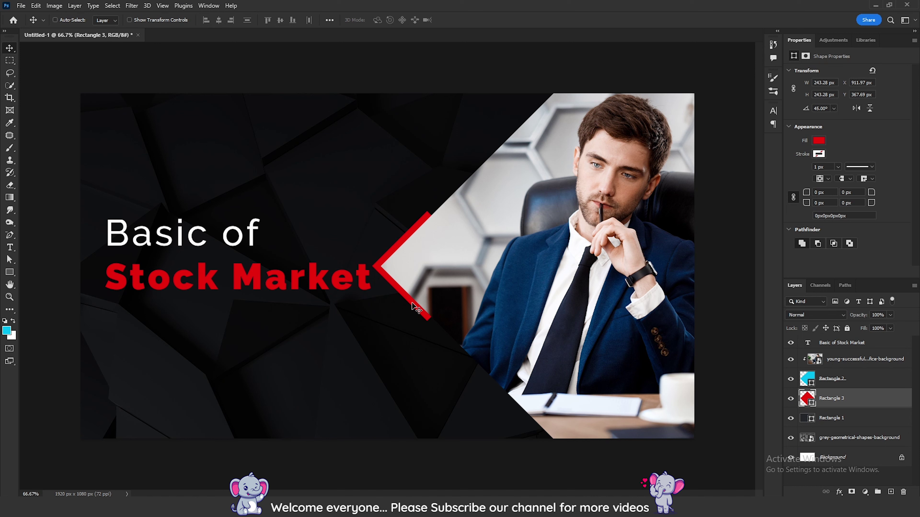
pyautogui.moveTo(413, 307)
pyautogui.mouseDown()
pyautogui.moveTo(469, 471)
pyautogui.moveTo(458, 476)
pyautogui.mouseUp()
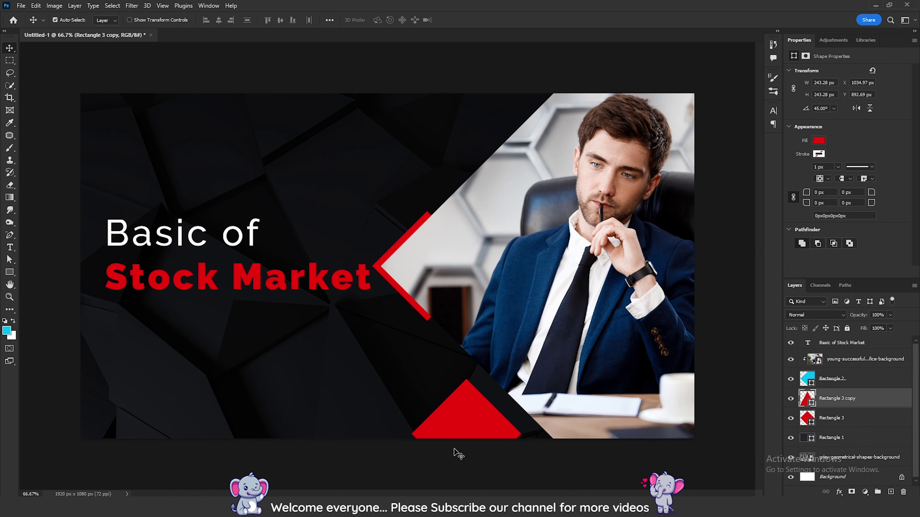
# Scale up the bottom red triangle copy and shift it down-right against the photo's lower corner.
pyautogui.hotkey('ctrl', 't')
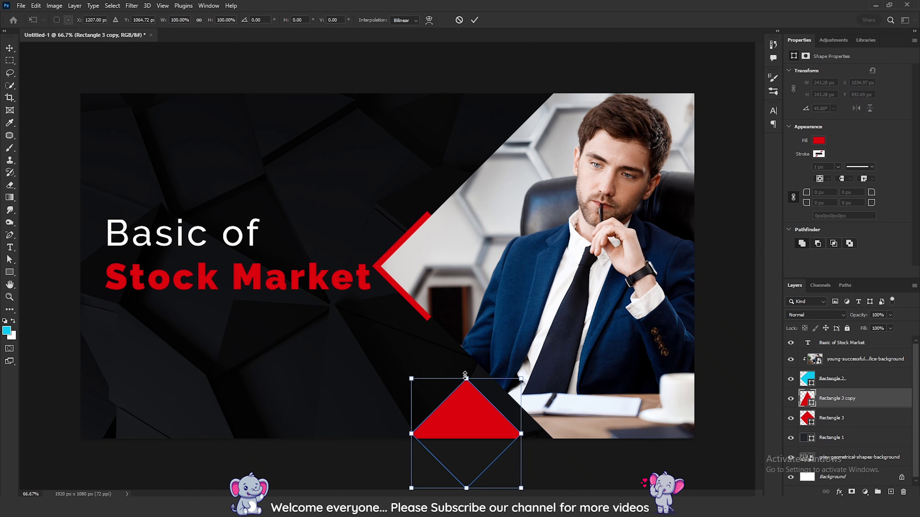
pyautogui.moveTo(465, 375); pyautogui.dragTo(466, 357)
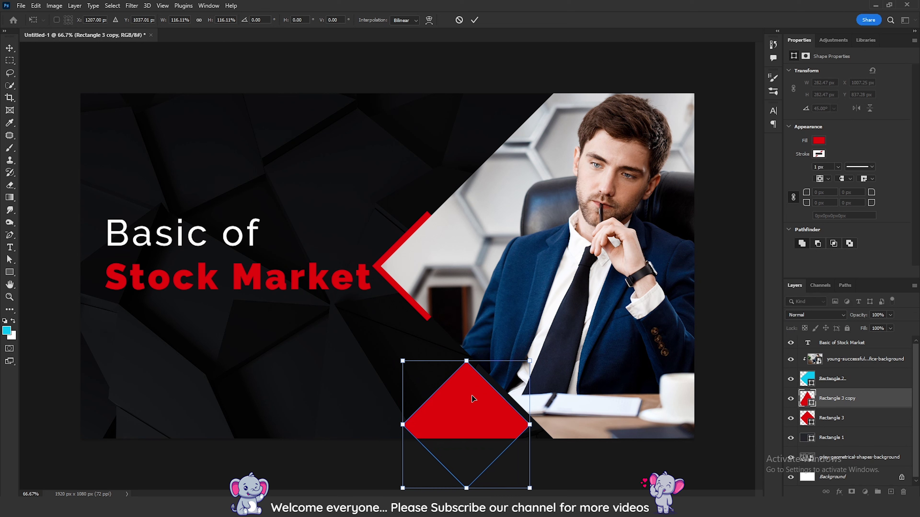
pyautogui.moveTo(472, 399); pyautogui.dragTo(481, 416)
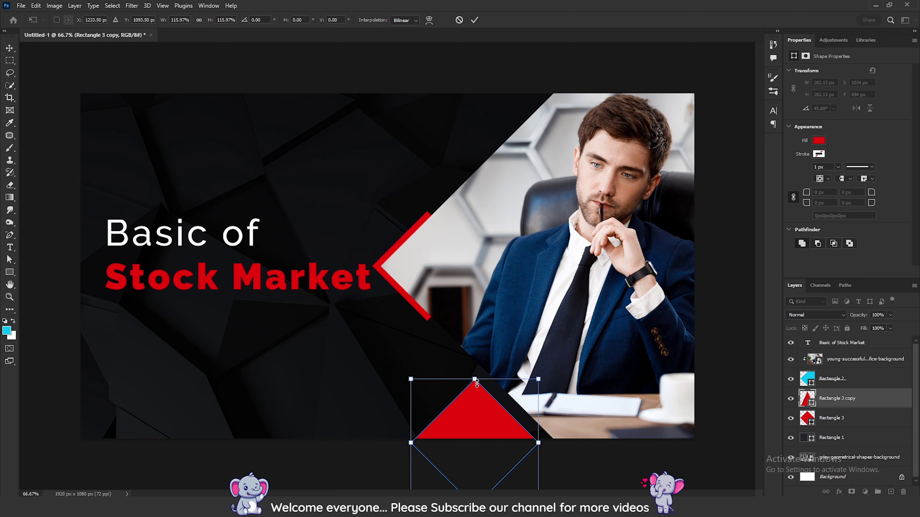
pyautogui.moveTo(476, 378); pyautogui.dragTo(477, 353)
pyautogui.moveTo(484, 406); pyautogui.dragTo(479, 422)
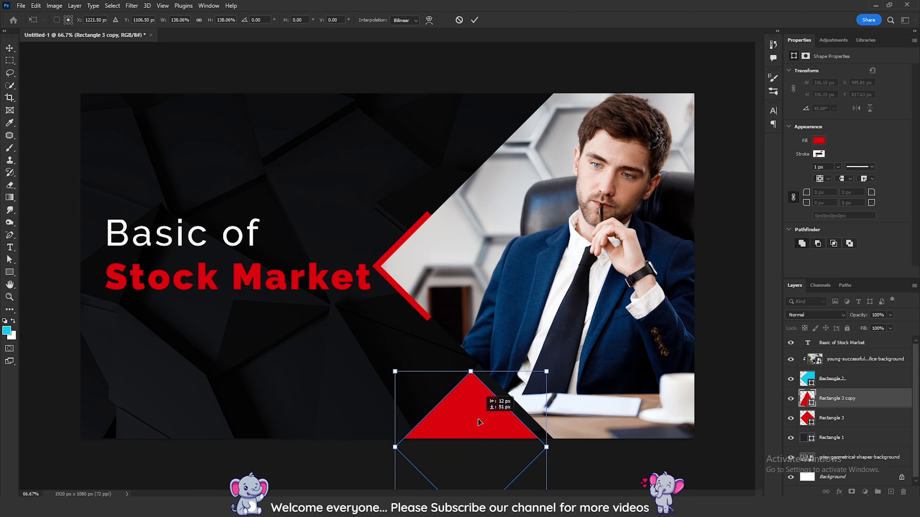
pyautogui.press('Return')
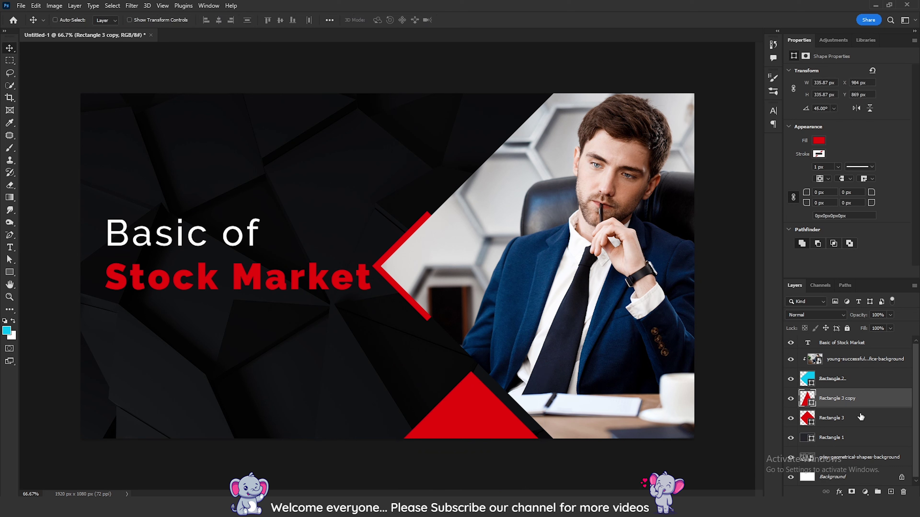
pyautogui.click(858, 418)
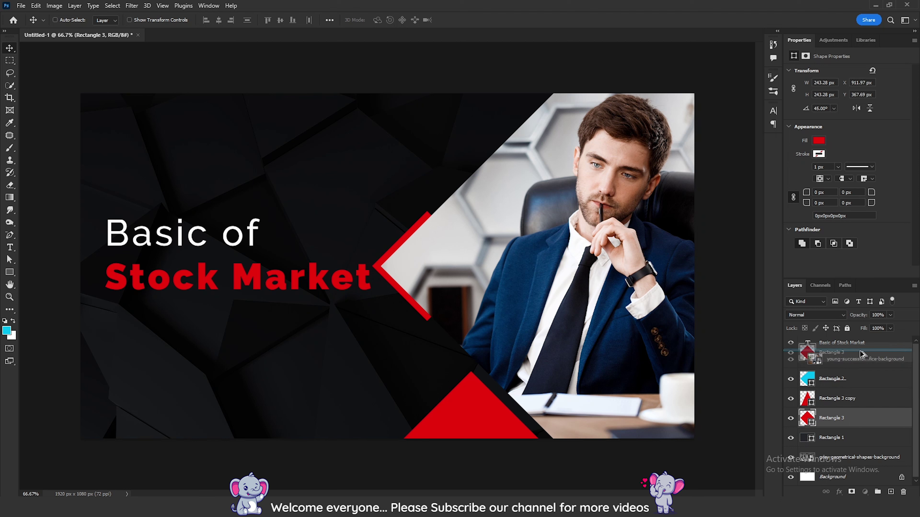
# Duplicate the red triangle above the photo and place it on the right edge at 50% opacity.
pyautogui.moveTo(862, 354); pyautogui.dragTo(862, 352)
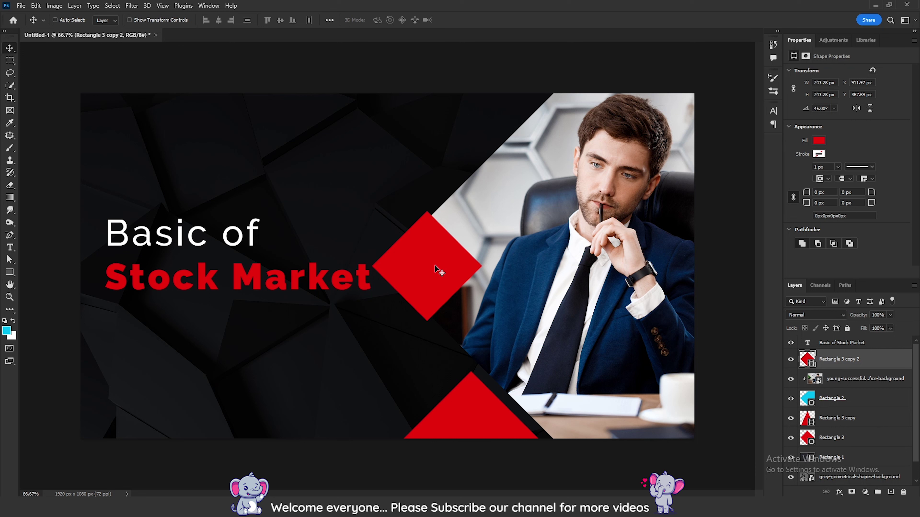
pyautogui.moveTo(439, 270); pyautogui.dragTo(706, 278)
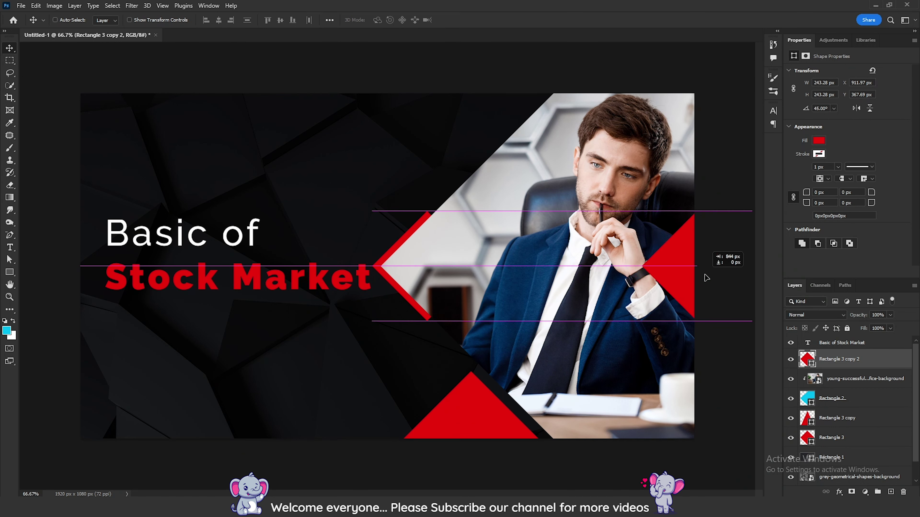
pyautogui.moveTo(707, 277); pyautogui.dragTo(701, 283)
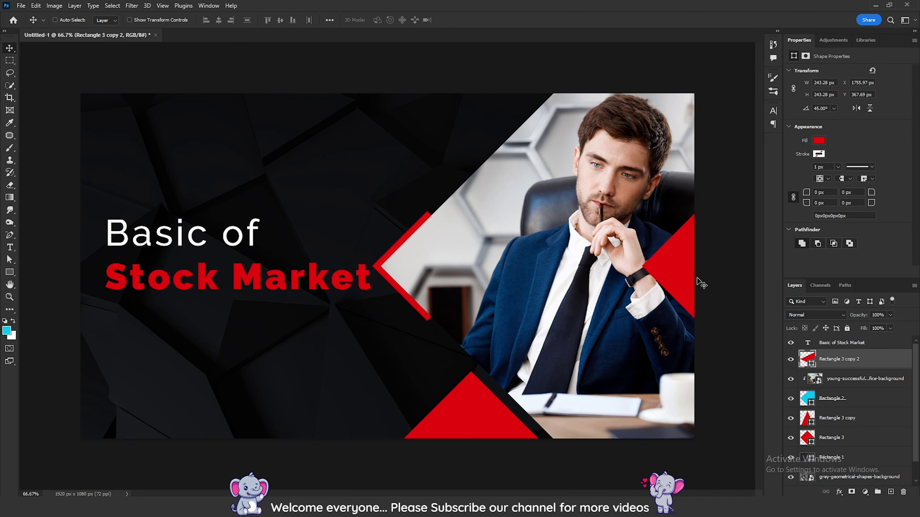
pyautogui.press('5')
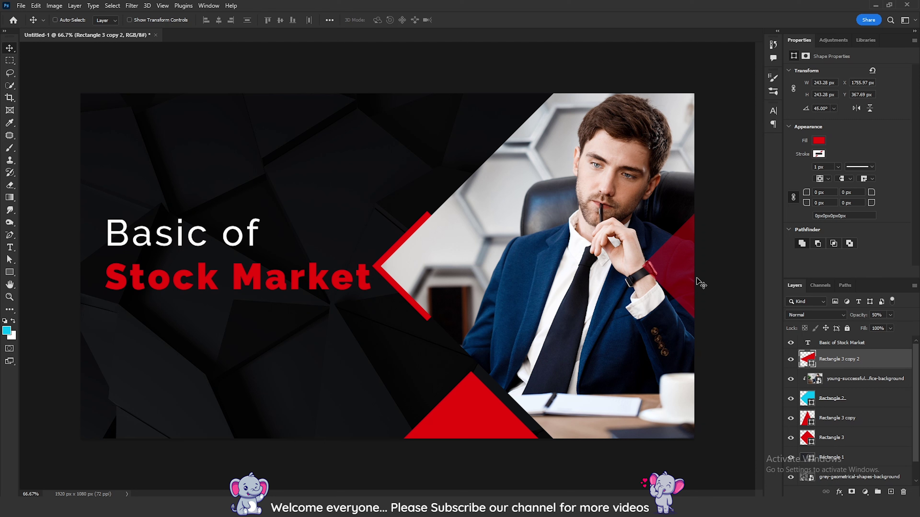
# Copy the bottom red triangle into the bottom-left corner.
pyautogui.keyDown('ctrl'); pyautogui.click(457, 419); pyautogui.keyUp('ctrl')
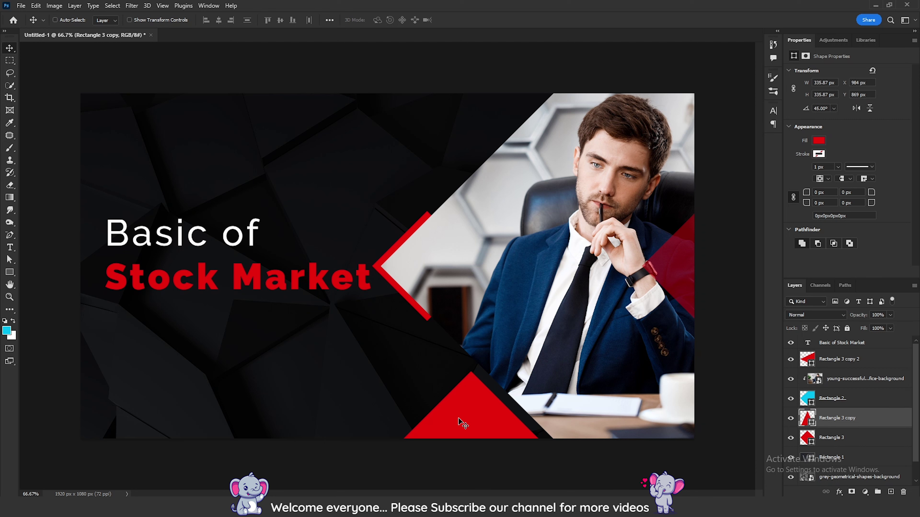
pyautogui.moveTo(459, 420)
pyautogui.mouseDown()
pyautogui.moveTo(51, 437)
pyautogui.moveTo(61, 435)
pyautogui.mouseUp()
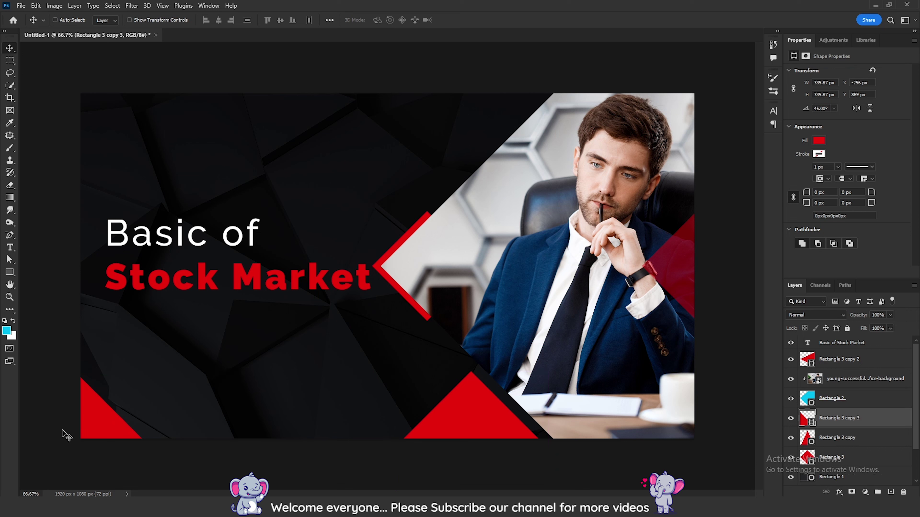
pyautogui.keyDown('ctrl'); pyautogui.click(344, 288); pyautogui.keyUp('ctrl')
# Draw a 10 × 10 px circle with the Ellipse Tool.
pyautogui.click(11, 272)
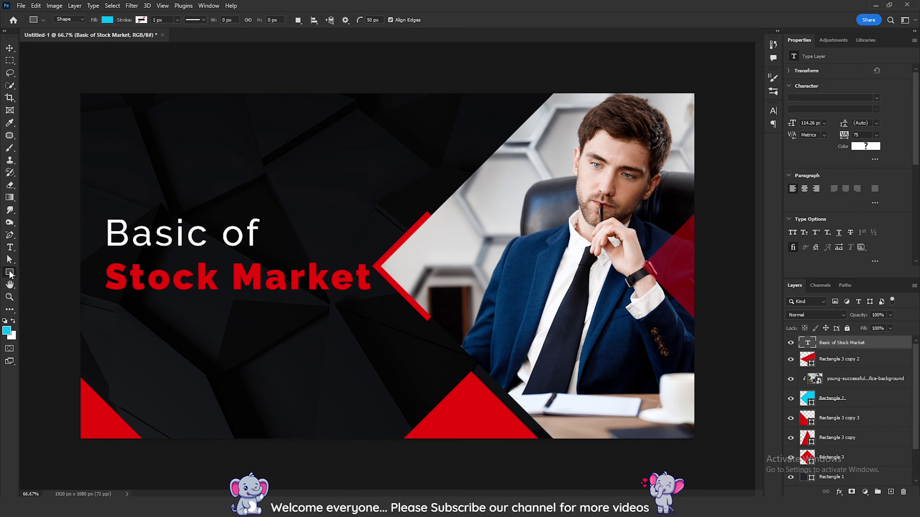
pyautogui.click(44, 278)
pyautogui.click(264, 191)
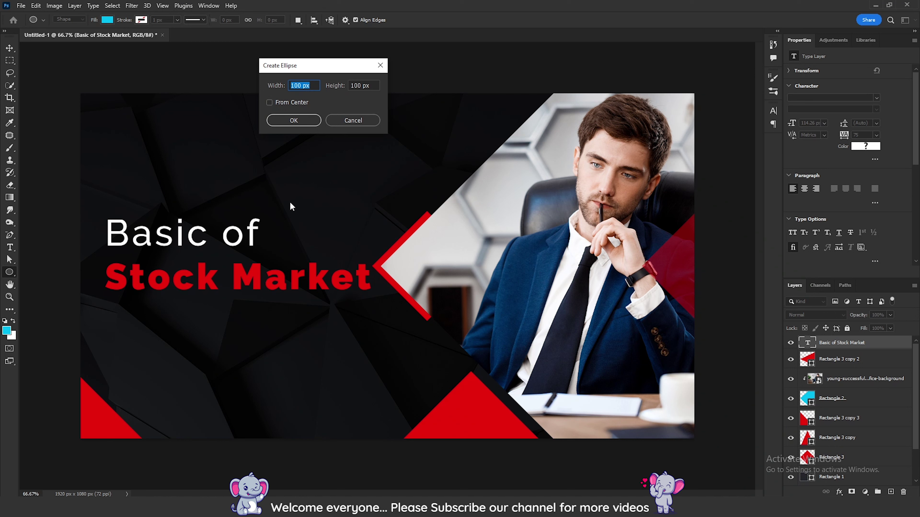
pyautogui.write('10')
pyautogui.press('Tab')
pyautogui.write('10')
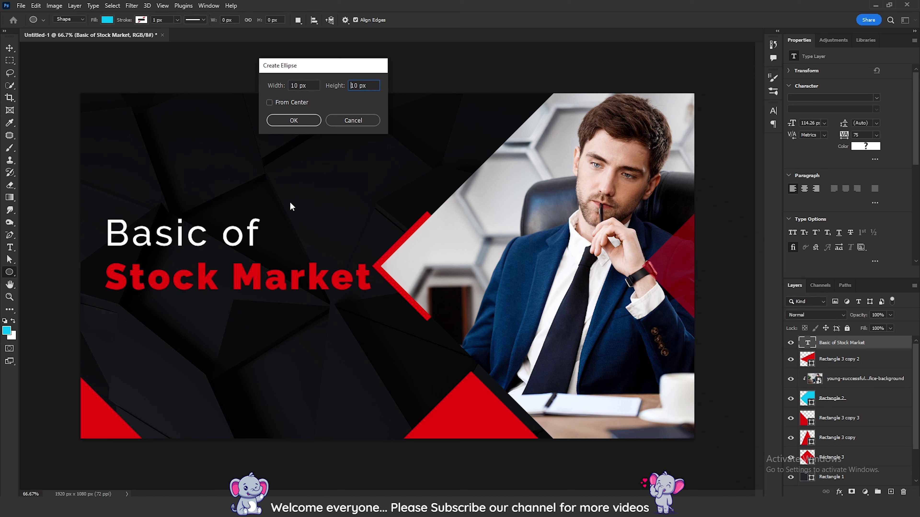
pyautogui.press('Return')
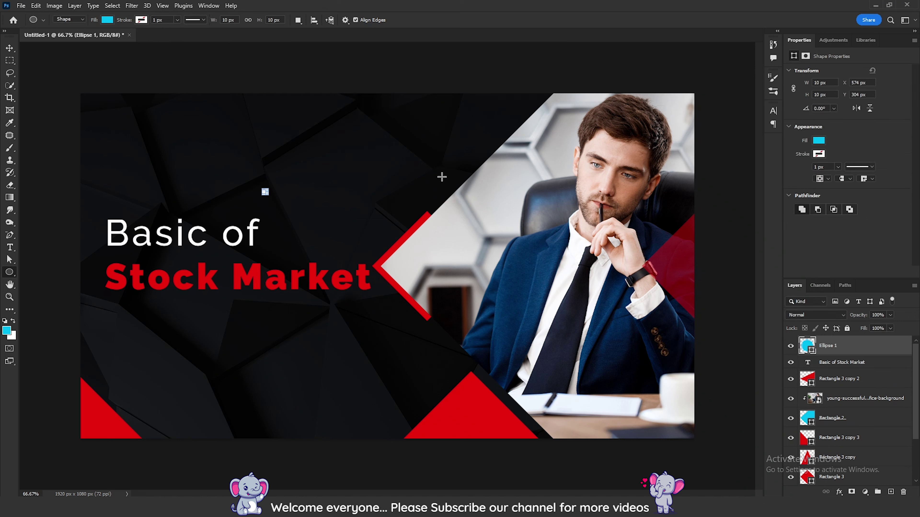
# Fill the circle red from the swatches and move it above the heading at 100% zoom.
pyautogui.press('v')
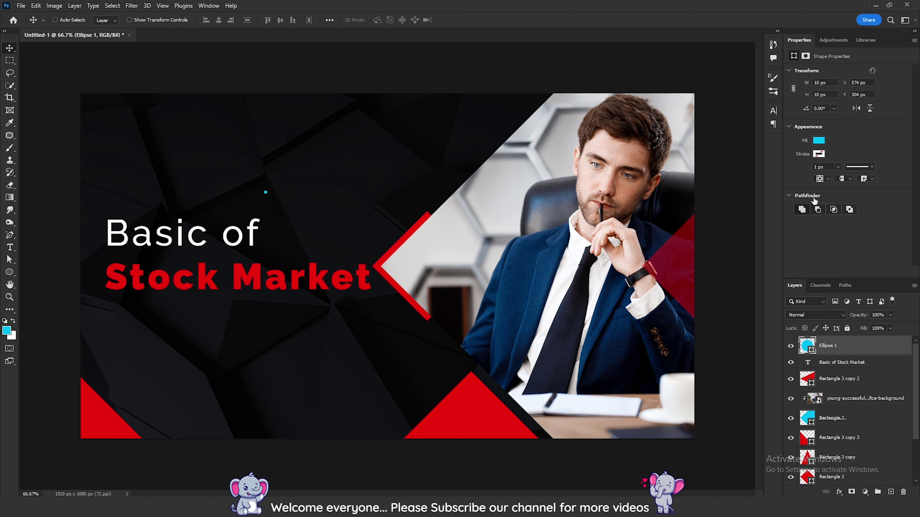
pyautogui.click(820, 141)
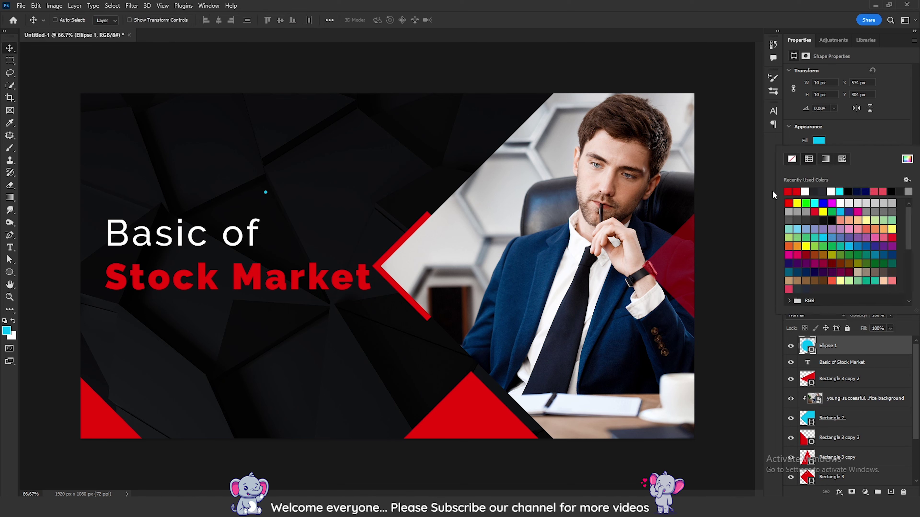
pyautogui.click(789, 190)
pyautogui.click(805, 89)
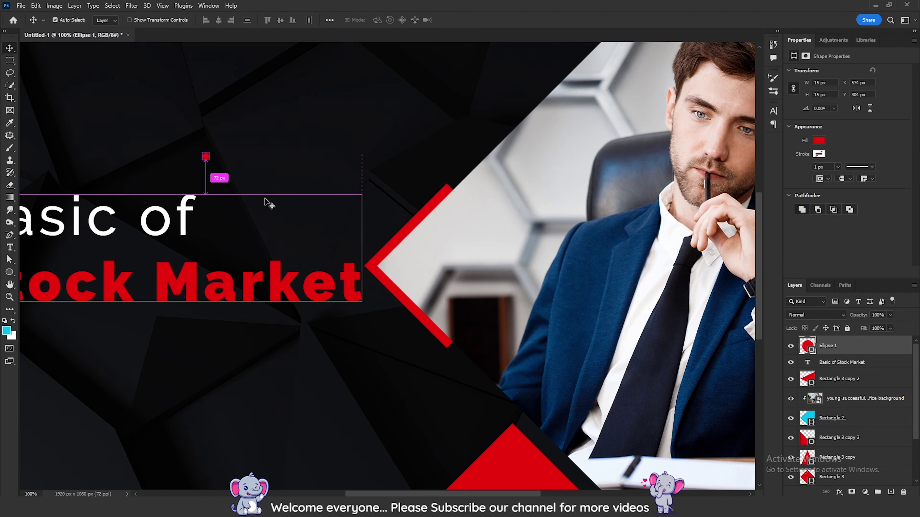
pyautogui.hotkey('ctrl', '+')
pyautogui.moveTo(286, 197); pyautogui.dragTo(331, 229)
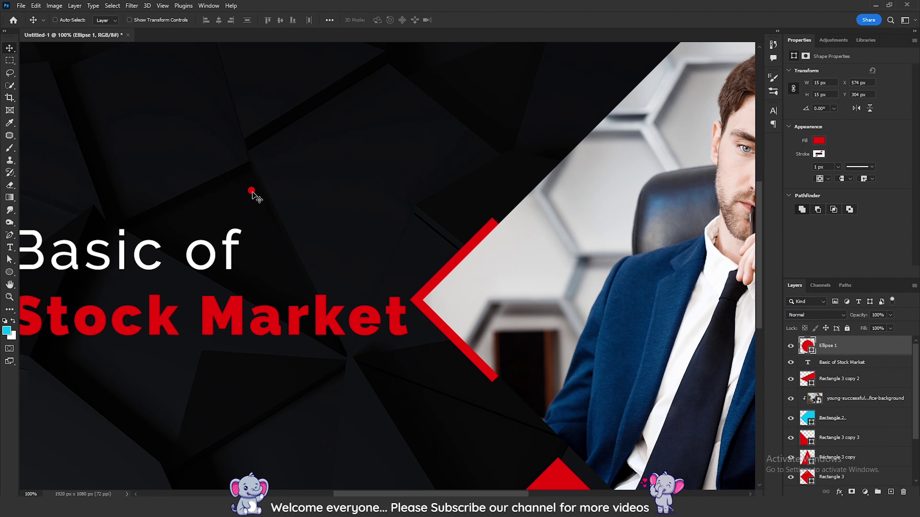
# Alt-drag the red dot twice to make a row of three dots.
pyautogui.moveTo(253, 194); pyautogui.dragTo(343, 166)
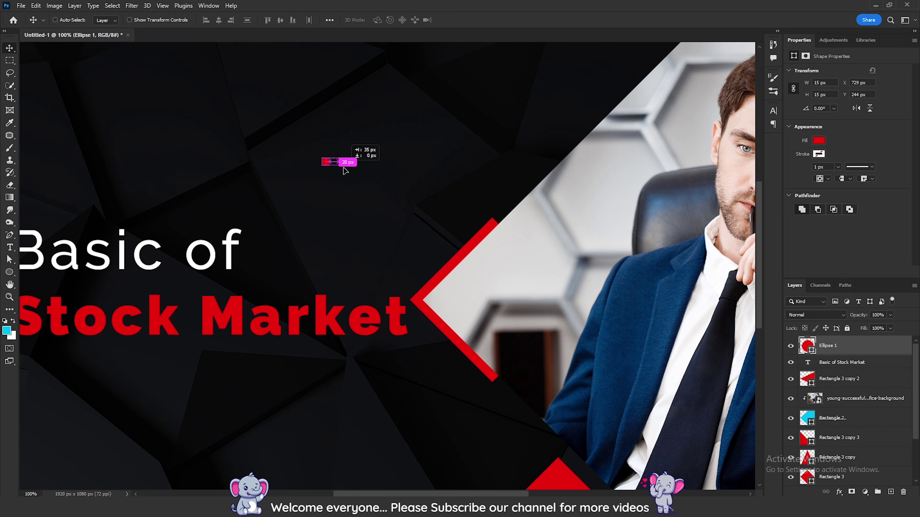
pyautogui.moveTo(343, 166); pyautogui.dragTo(359, 176)
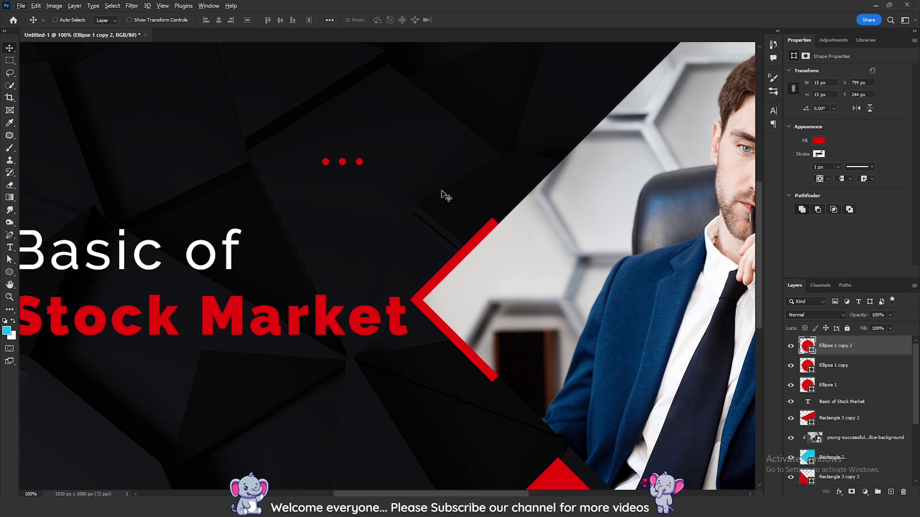
pyautogui.keyDown('shift'); pyautogui.click(863, 383); pyautogui.keyUp('shift')
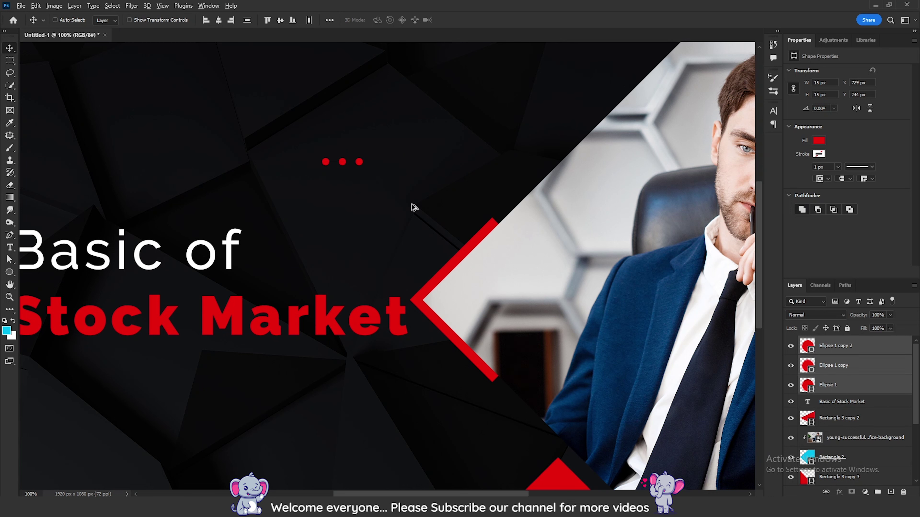
# Duplicate the row into two more rows below and group the dot layers as Group 1.
pyautogui.moveTo(341, 166); pyautogui.dragTo(341, 180)
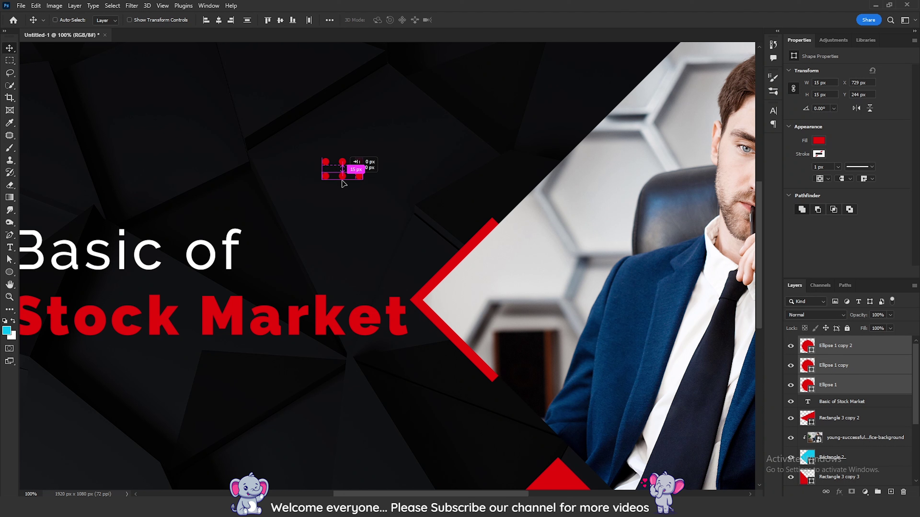
pyautogui.moveTo(342, 183); pyautogui.dragTo(346, 201)
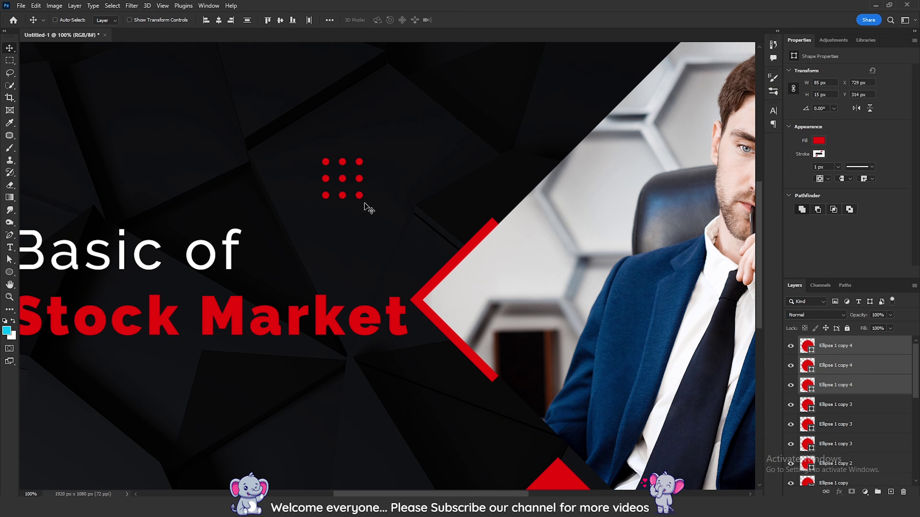
pyautogui.scroll(-3, 867, 409)
pyautogui.scroll(-1, 864, 446)
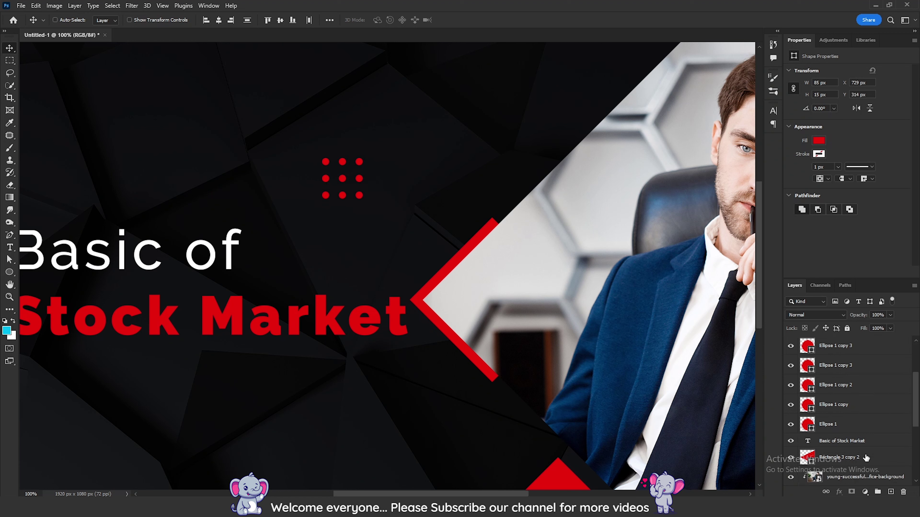
pyautogui.keyDown('shift'); pyautogui.click(848, 424); pyautogui.keyUp('shift')
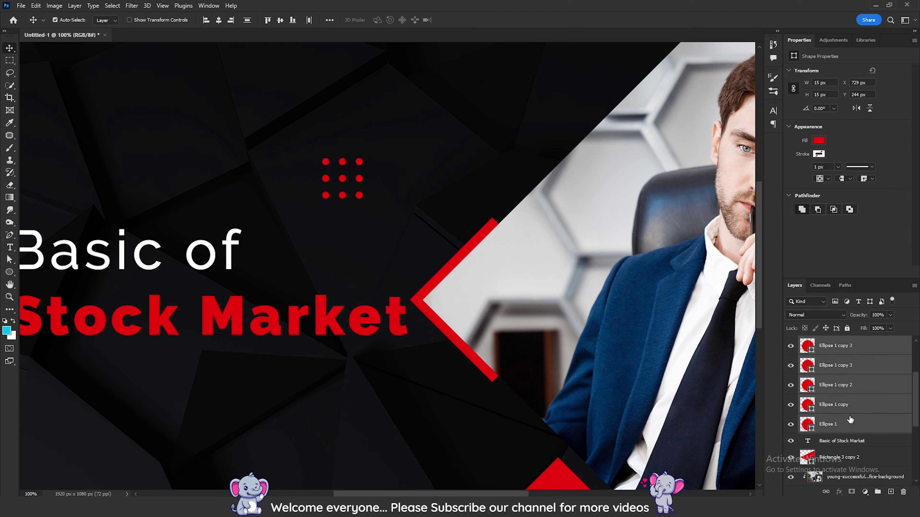
pyautogui.hotkey('ctrl', 'g')
# Move the two leftover ellipse layers into Group 1.
pyautogui.moveTo(362, 185)
pyautogui.mouseDown()
pyautogui.moveTo(461, 426)
pyautogui.moveTo(440, 412)
pyautogui.mouseUp()
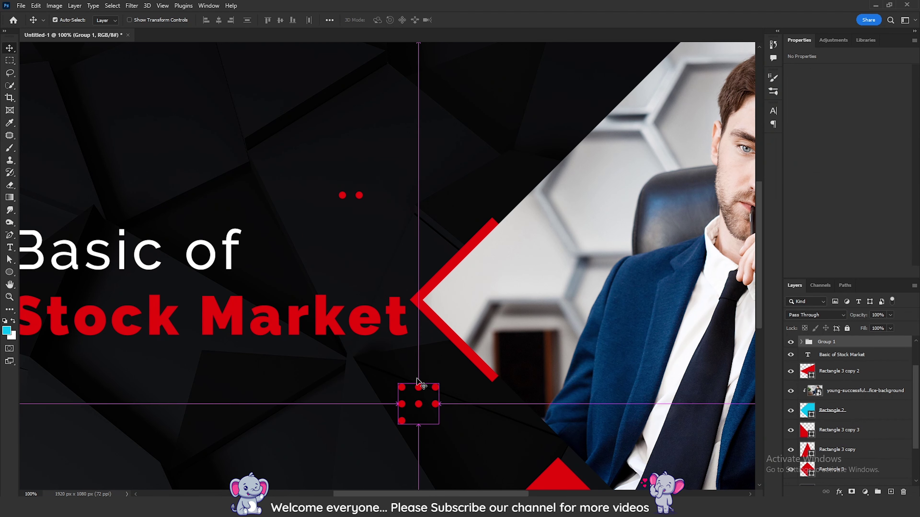
pyautogui.moveTo(418, 382); pyautogui.dragTo(342, 157)
pyautogui.scroll(2, 870, 368)
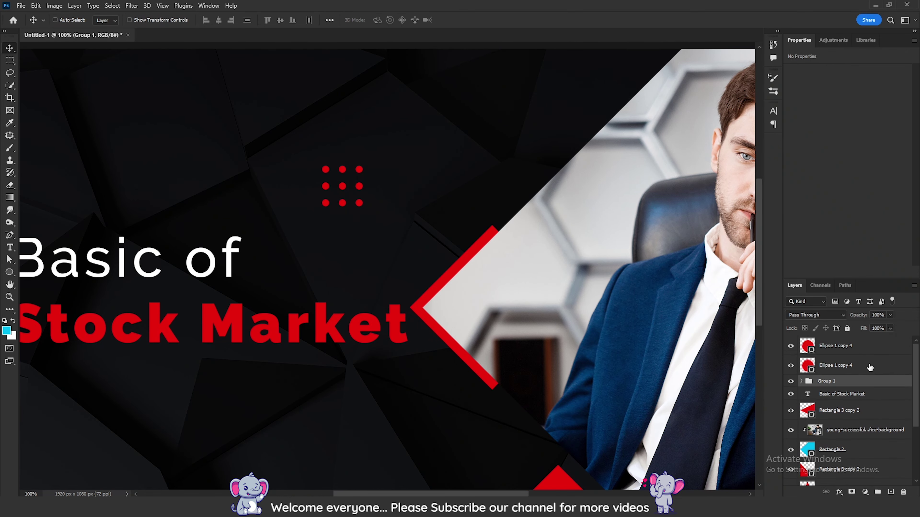
pyautogui.click(838, 349)
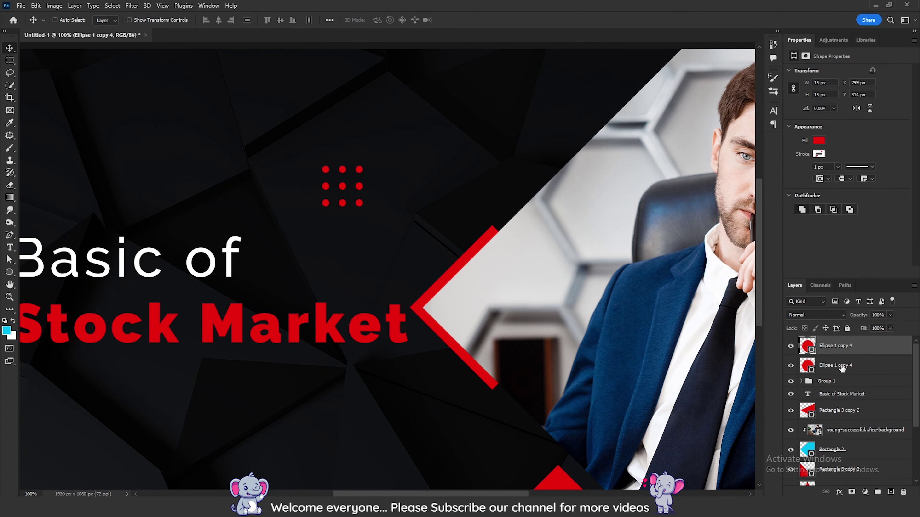
pyautogui.keyDown('shift'); pyautogui.click(841, 366); pyautogui.keyUp('shift')
pyautogui.moveTo(840, 346); pyautogui.dragTo(847, 382)
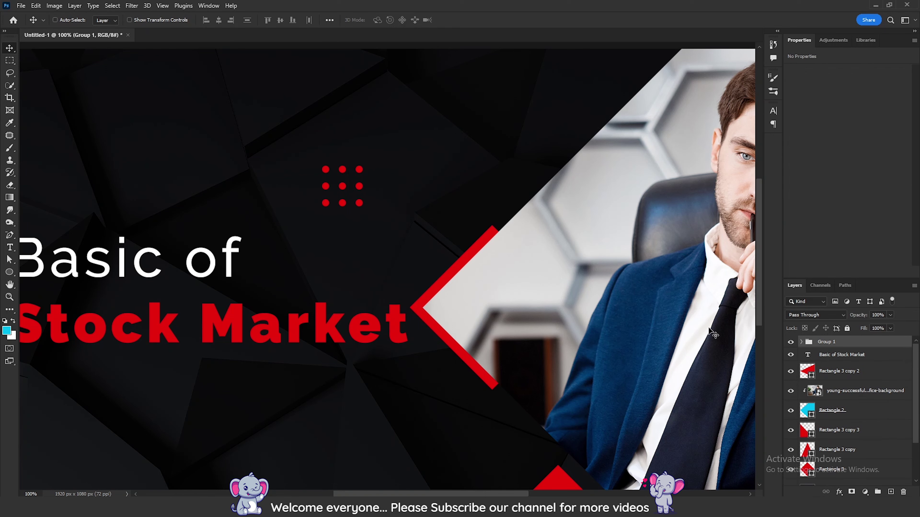
# Rotate the dot grid 45° and place it beside the red chevron near the bottom.
pyautogui.moveTo(361, 190); pyautogui.dragTo(441, 395)
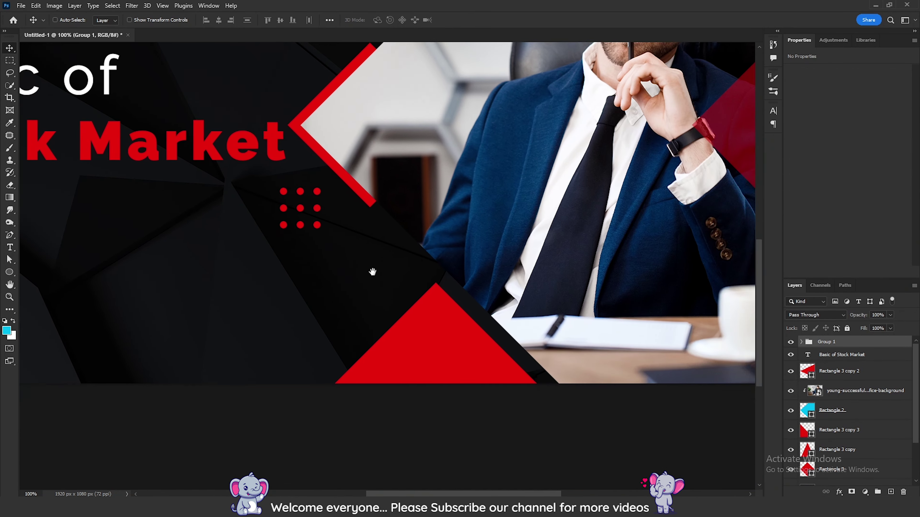
pyautogui.moveTo(497, 458); pyautogui.dragTo(422, 359)
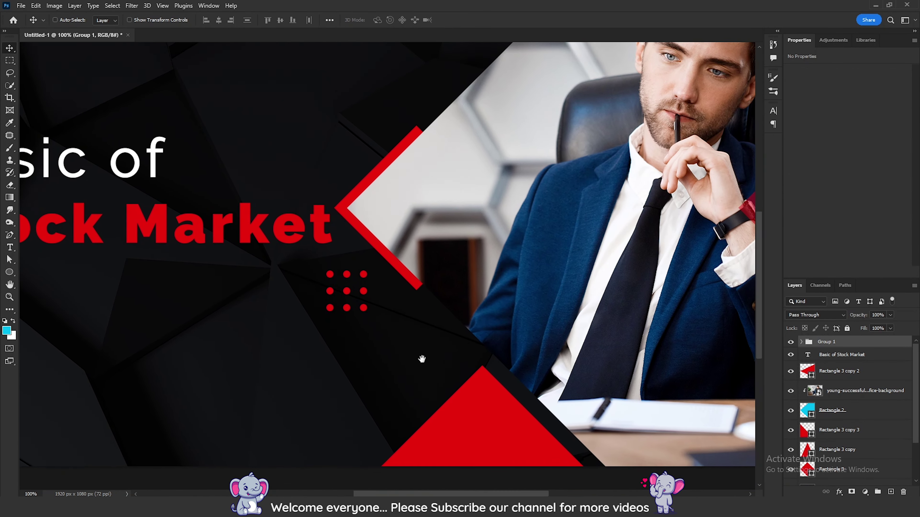
pyautogui.hotkey('ctrl', 't')
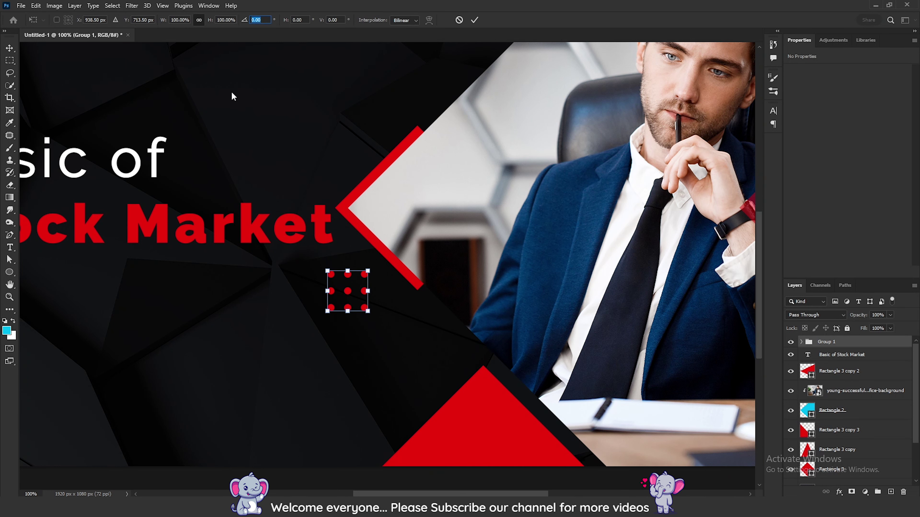
pyautogui.write('45')
pyautogui.press('Return')
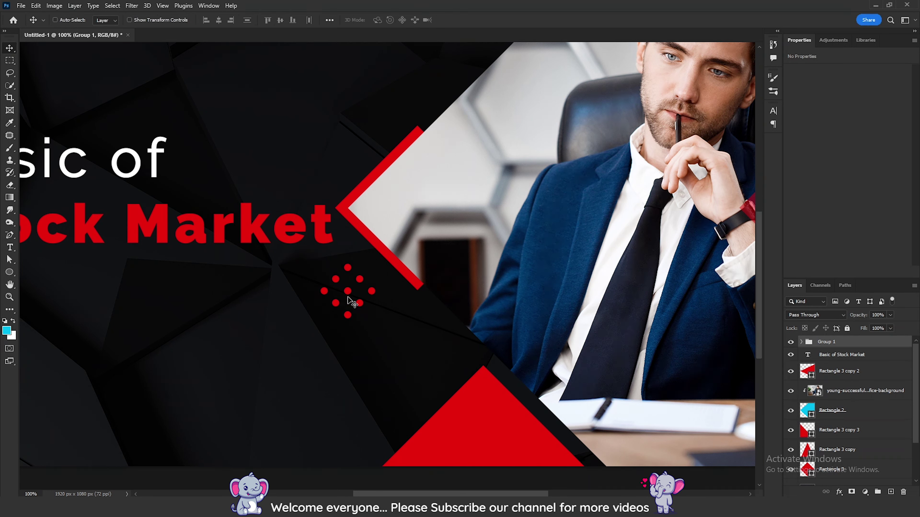
pyautogui.moveTo(349, 294)
pyautogui.mouseDown()
pyautogui.moveTo(435, 354)
pyautogui.moveTo(436, 345)
pyautogui.mouseUp()
pyautogui.hotkey('ctrl', '-')
pyautogui.hotkey('ctrl', '-')
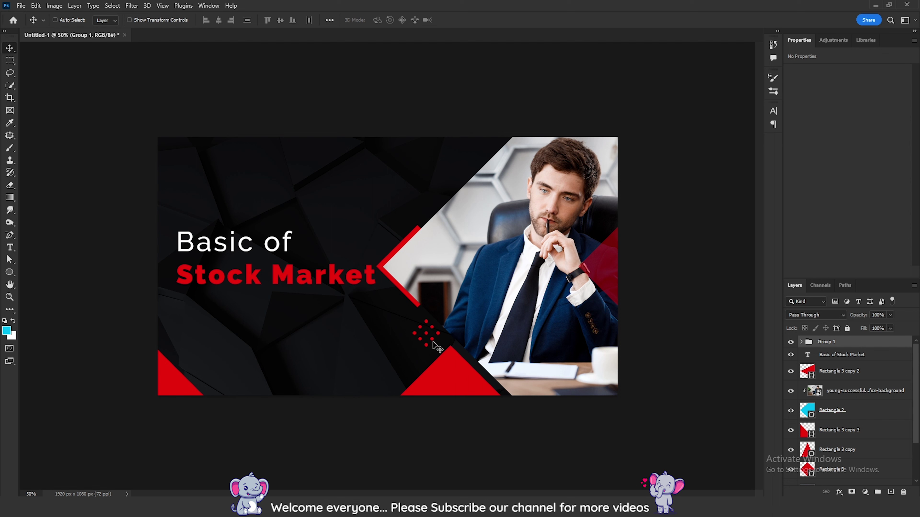
# Copy Group 1 to the top-right corner above the man's head and rotate it 45°.
pyautogui.moveTo(423, 341)
pyautogui.mouseDown()
pyautogui.moveTo(589, 166)
pyautogui.moveTo(612, 186)
pyautogui.mouseUp()
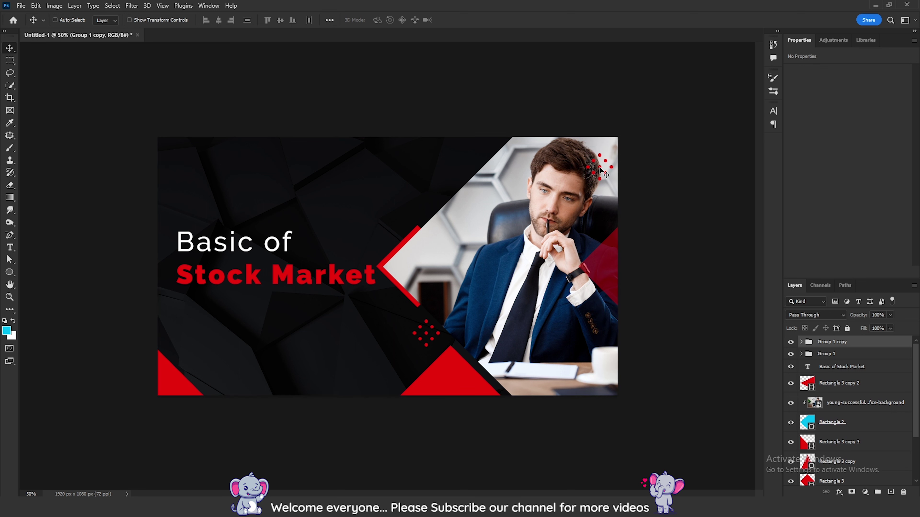
pyautogui.moveTo(599, 169); pyautogui.dragTo(595, 174)
pyautogui.hotkey('ctrl', 't')
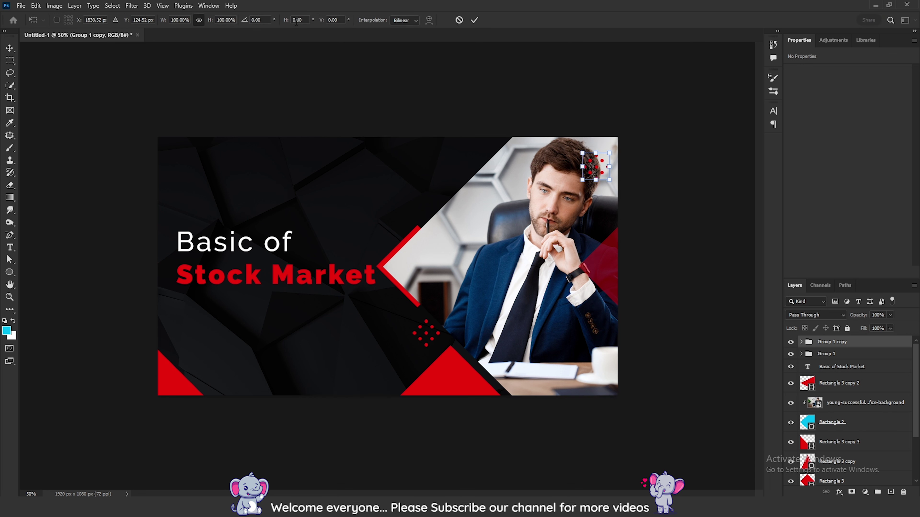
pyautogui.write('45')
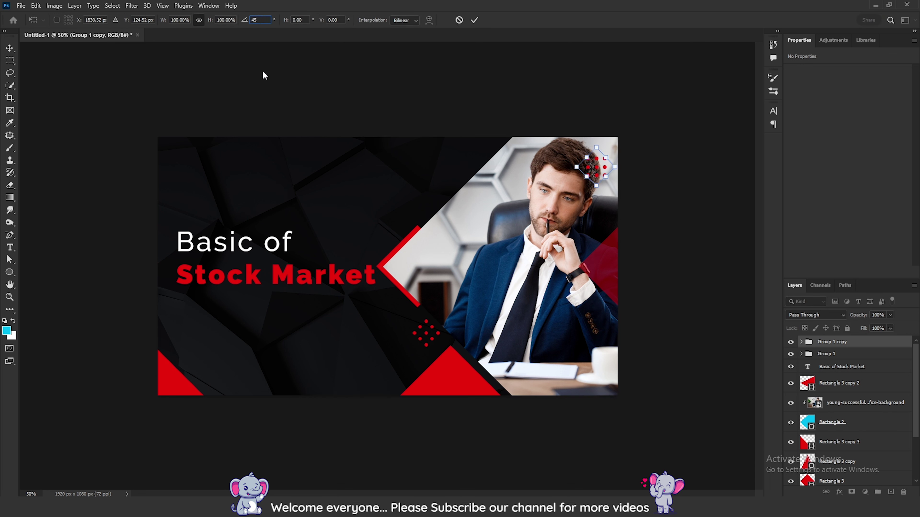
pyautogui.press('Return')
pyautogui.moveTo(604, 172)
pyautogui.mouseDown()
pyautogui.moveTo(456, 160)
pyautogui.moveTo(600, 160)
pyautogui.mouseUp()
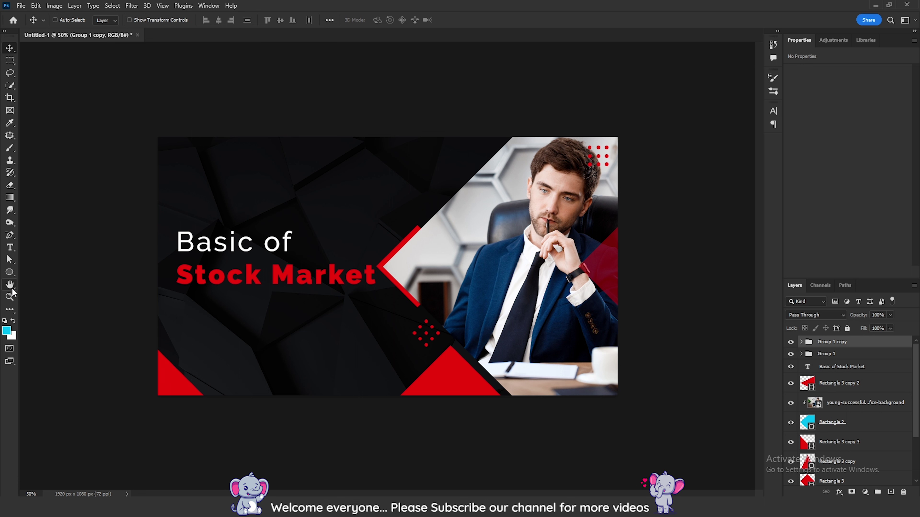
# Switch to the Custom Shape Tool with the chevron arrow shape selected.
pyautogui.rightClick(12, 272)
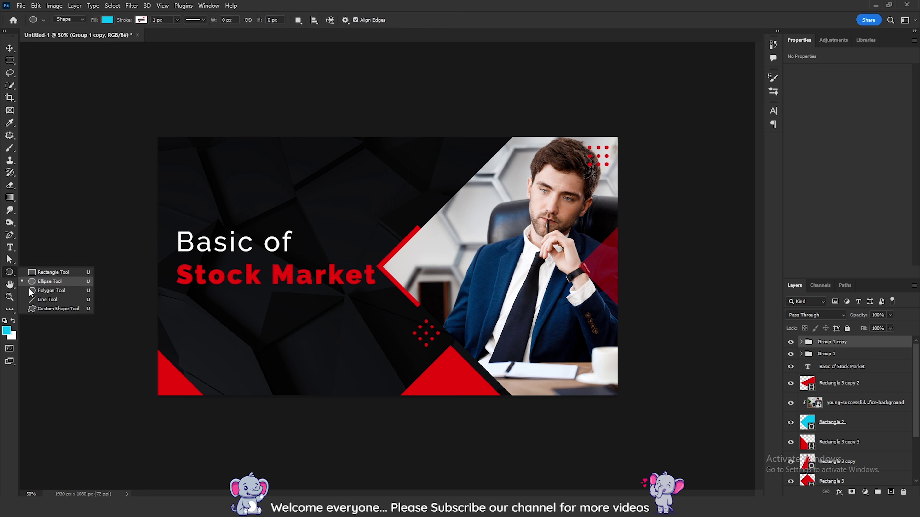
pyautogui.click(40, 310)
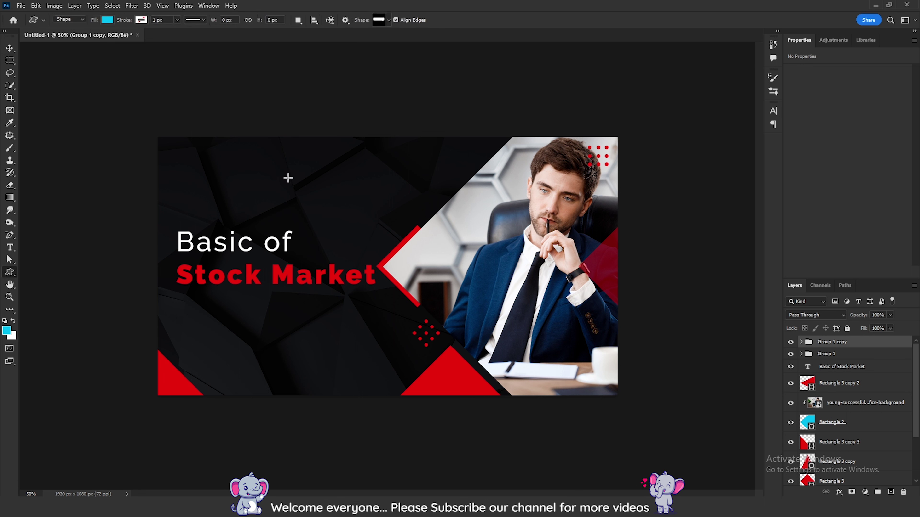
pyautogui.click(389, 21)
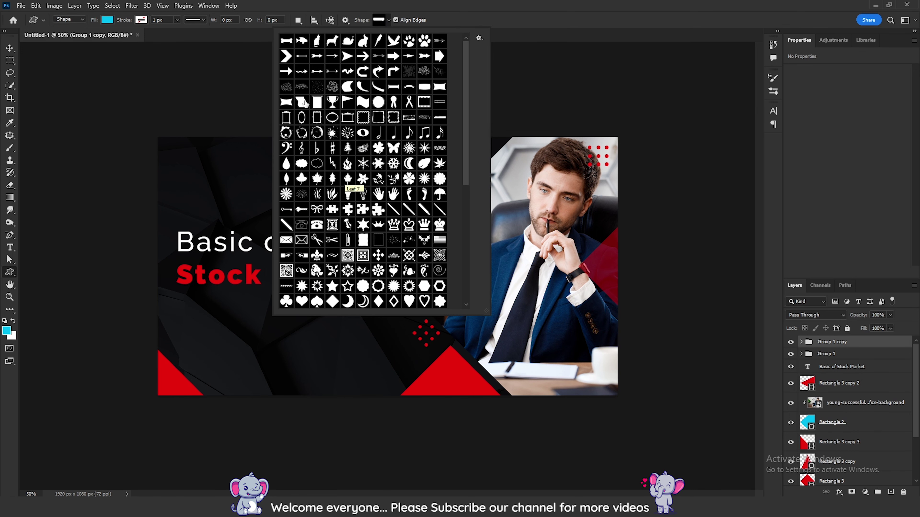
pyautogui.click(286, 55)
pyautogui.press('Return')
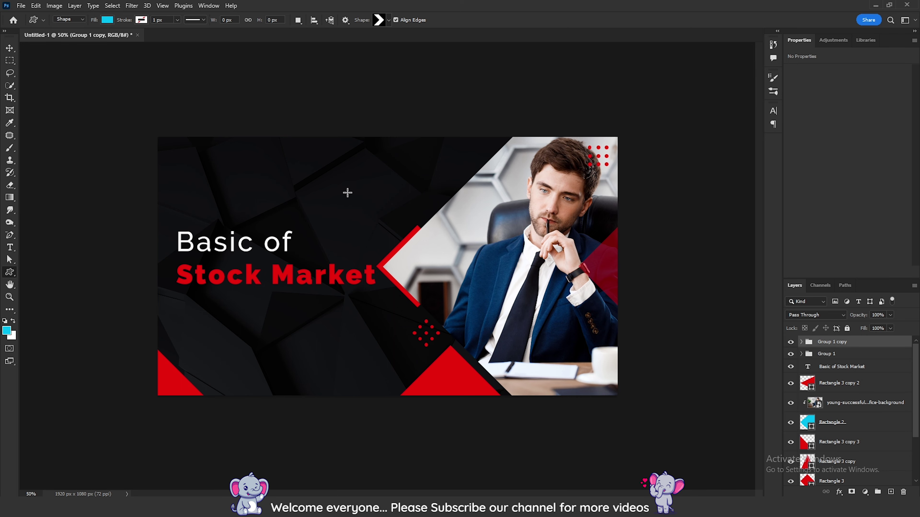
# Draw a small 12 × 14 px chevron on the dark background area.
pyautogui.scroll(3, 346, 193)
pyautogui.scroll(2, 347, 192)
pyautogui.moveTo(334, 127); pyautogui.dragTo(386, 315)
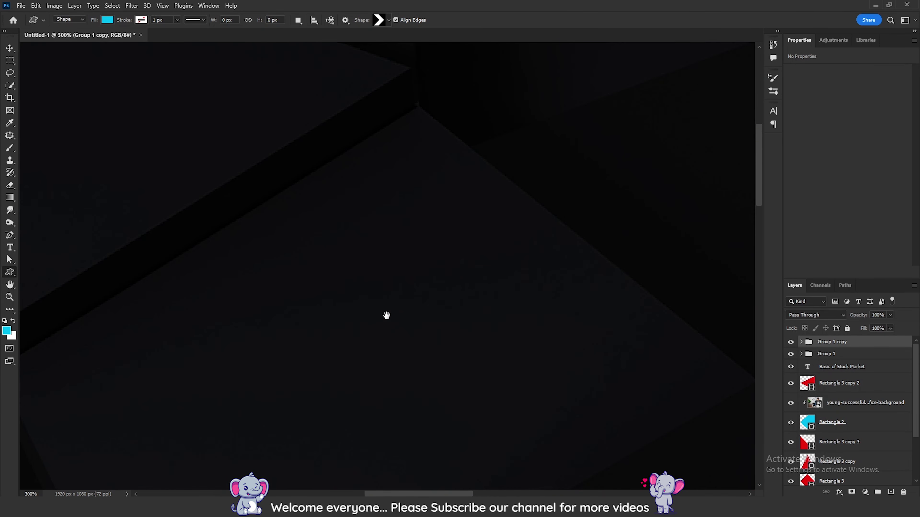
pyautogui.scroll(-2, 374, 271)
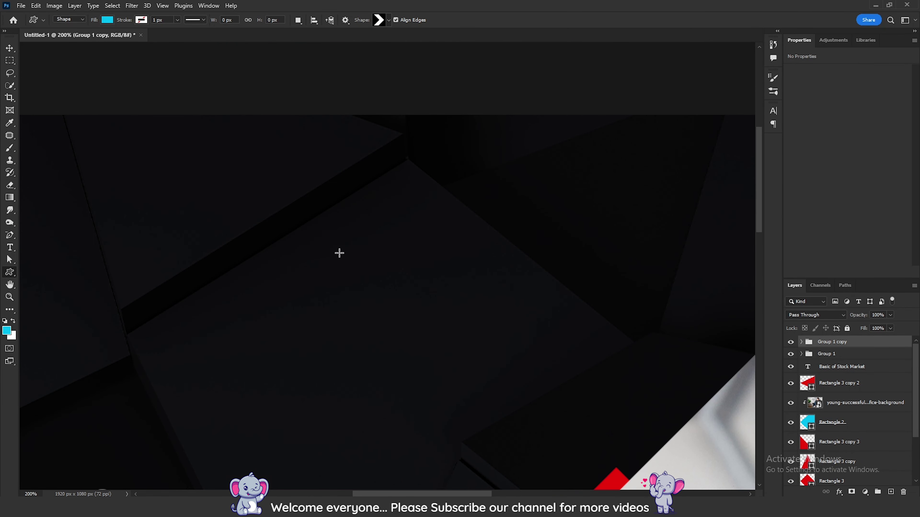
pyautogui.moveTo(345, 236); pyautogui.dragTo(335, 247)
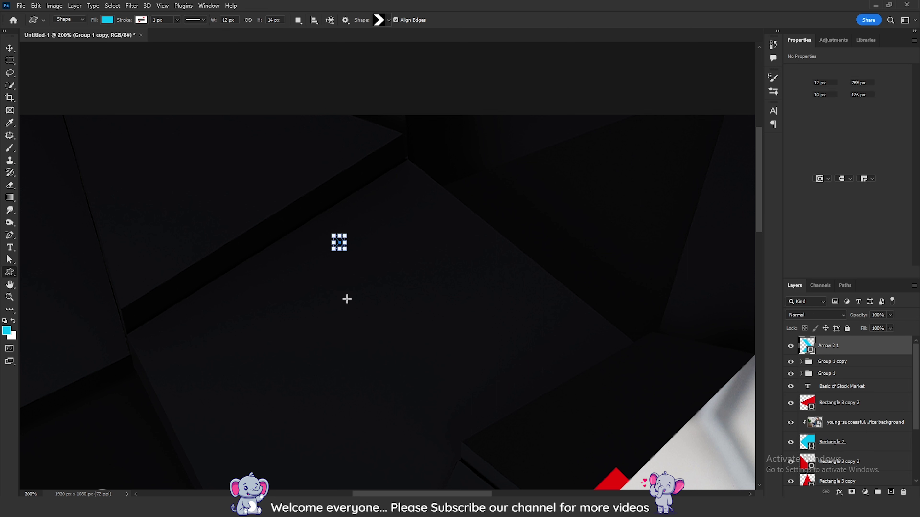
# Give the Arrow 2 1 layer a 5 px red outside stroke.
pyautogui.doubleClick(890, 347)
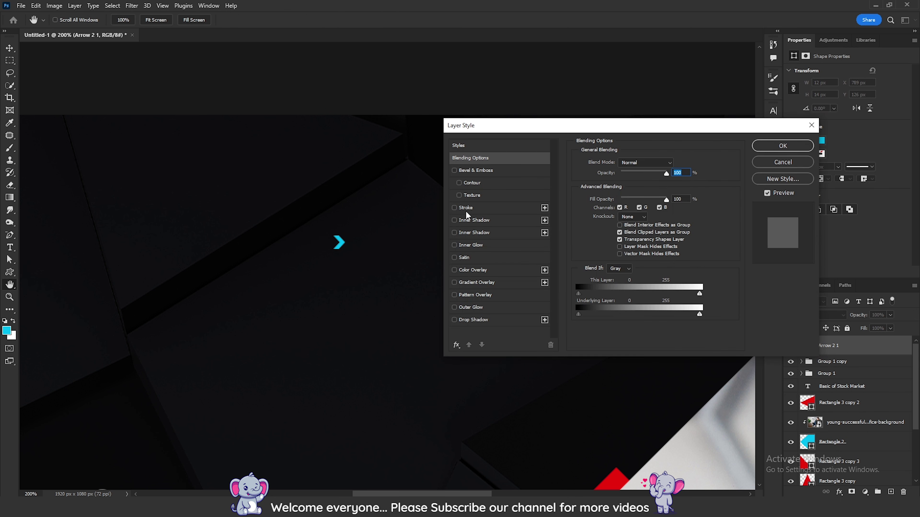
pyautogui.click(454, 208)
pyautogui.click(483, 209)
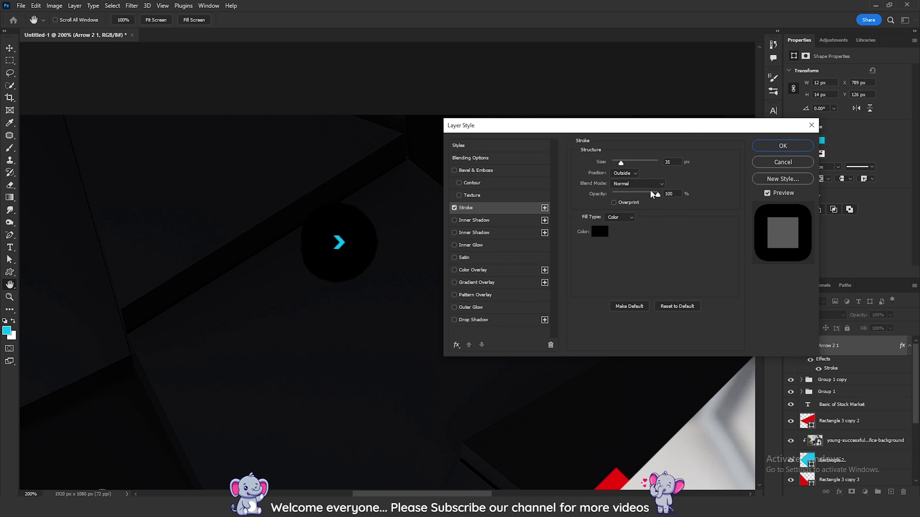
pyautogui.click(599, 230)
pyautogui.click(757, 234)
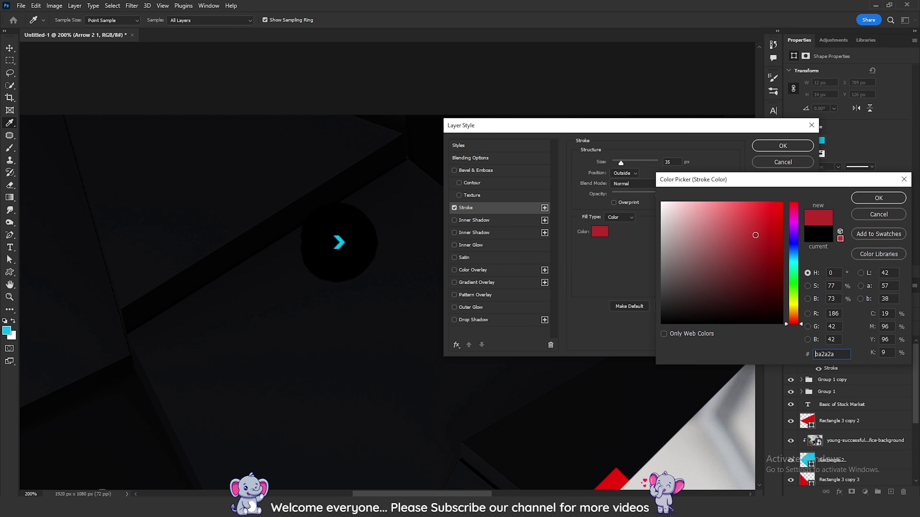
pyautogui.click(879, 198)
pyautogui.doubleClick(668, 162)
pyautogui.write('5')
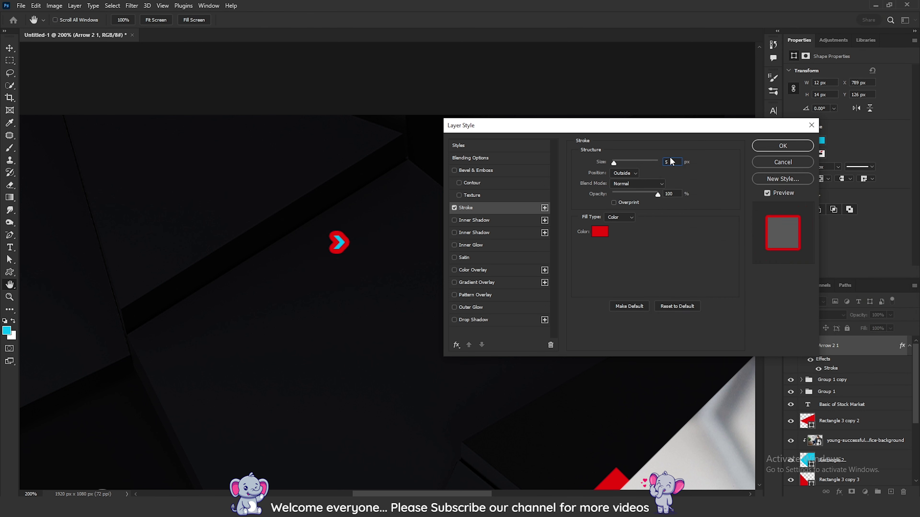
pyautogui.click(782, 145)
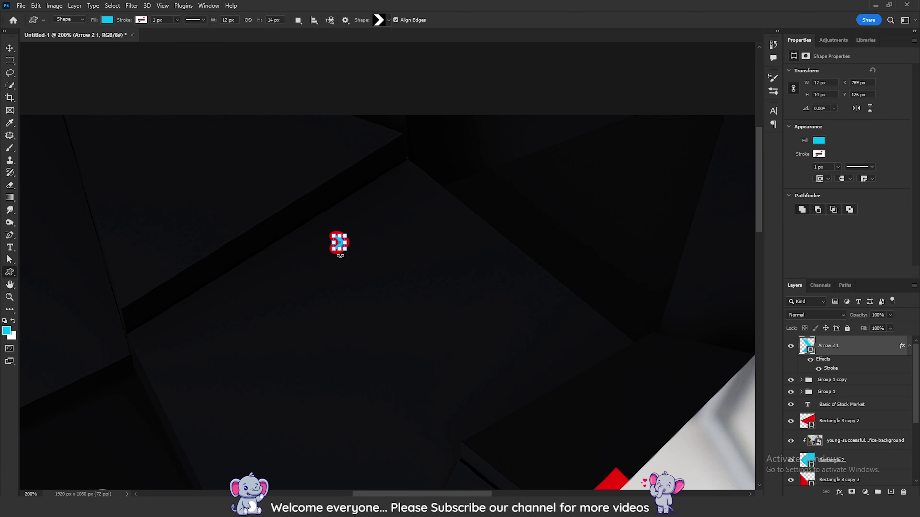
# Enlarge the chevron slightly to 16 × 23 px and set its fill to 0%.
pyautogui.moveTo(331, 252); pyautogui.dragTo(328, 258)
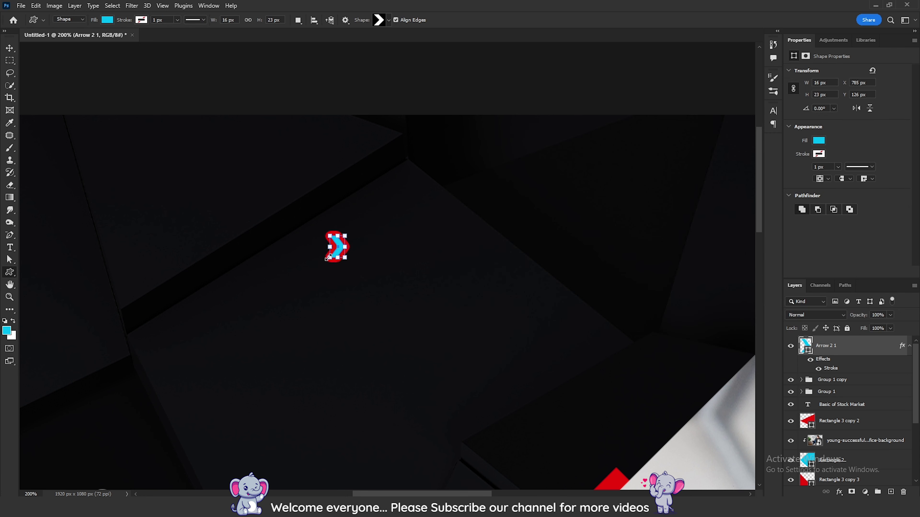
pyautogui.click(889, 328)
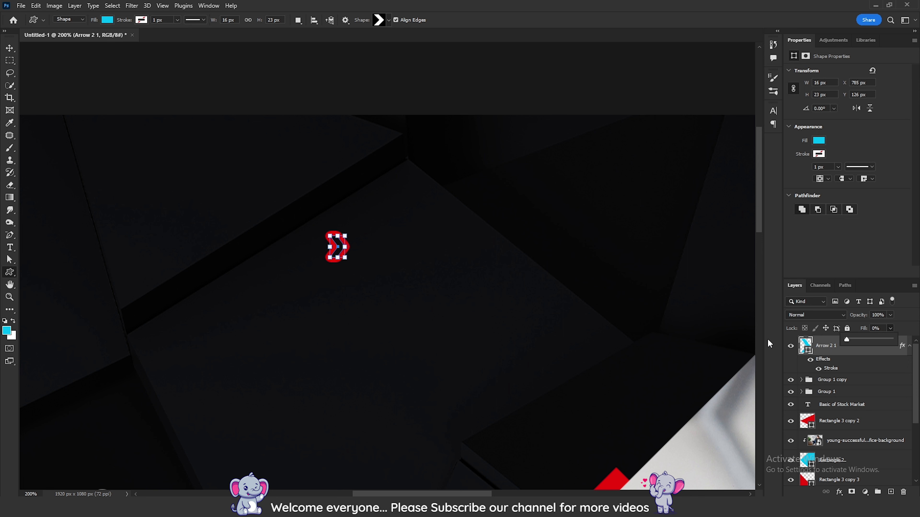
pyautogui.click(579, 319)
# Scale the chevron up to about 171% and Alt-drag copies to its right.
pyautogui.press('v')
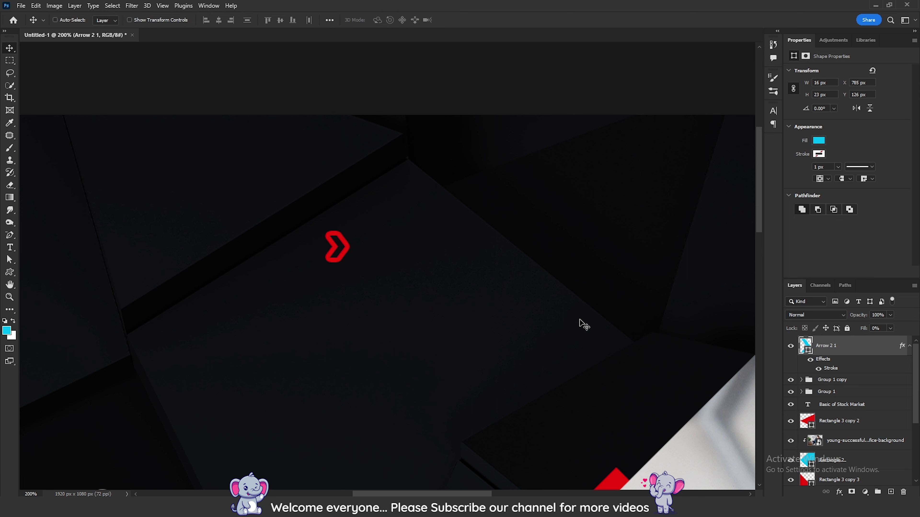
pyautogui.hotkey('ctrl', '0')
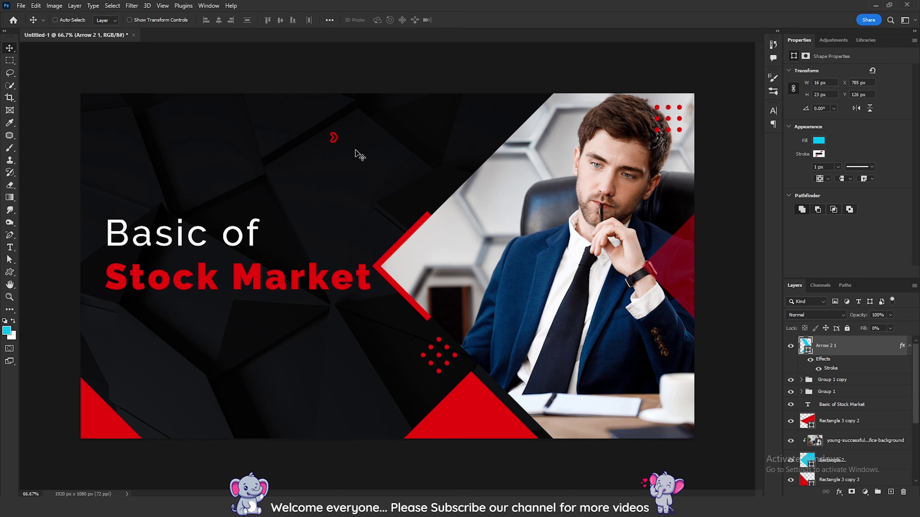
pyautogui.hotkey('ctrl', 't')
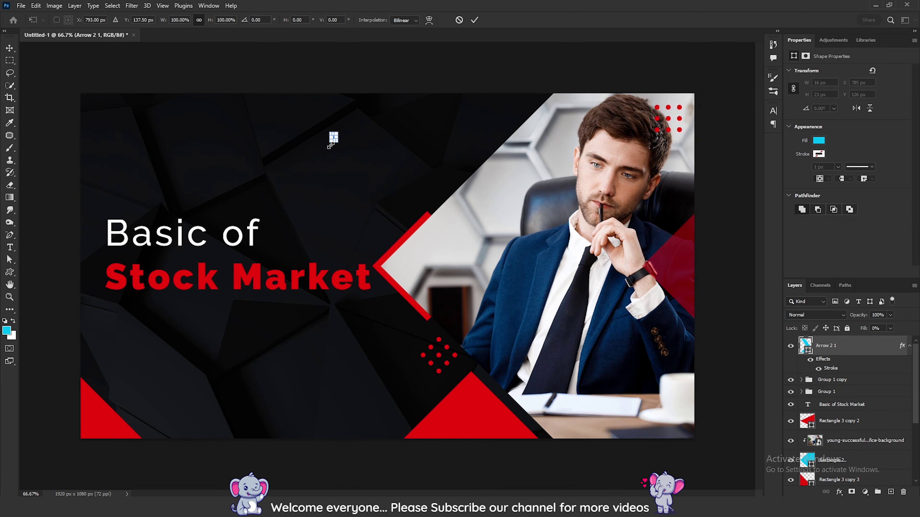
pyautogui.moveTo(329, 142); pyautogui.dragTo(325, 148)
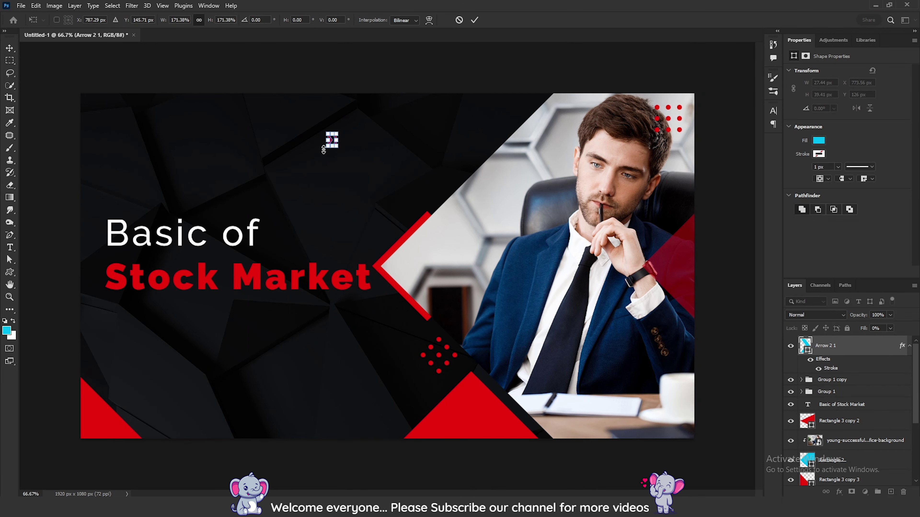
pyautogui.press('Return')
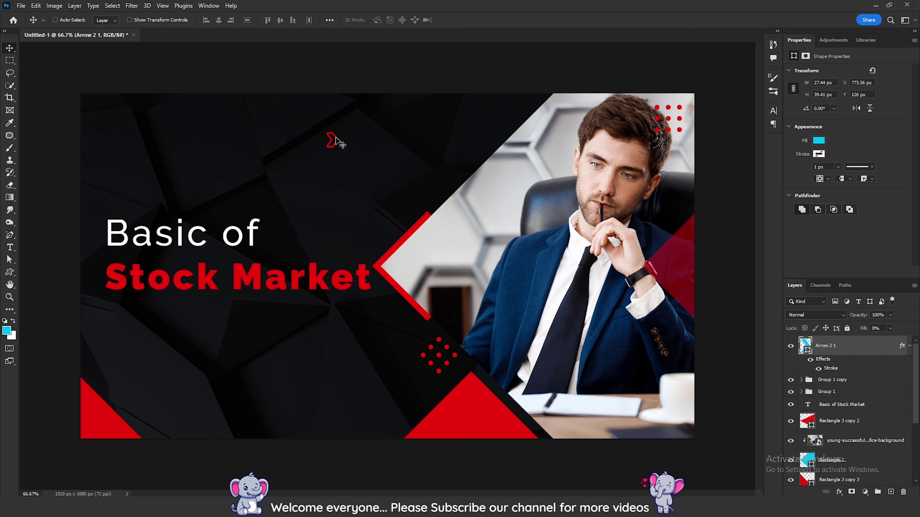
pyautogui.moveTo(330, 141); pyautogui.dragTo(405, 154)
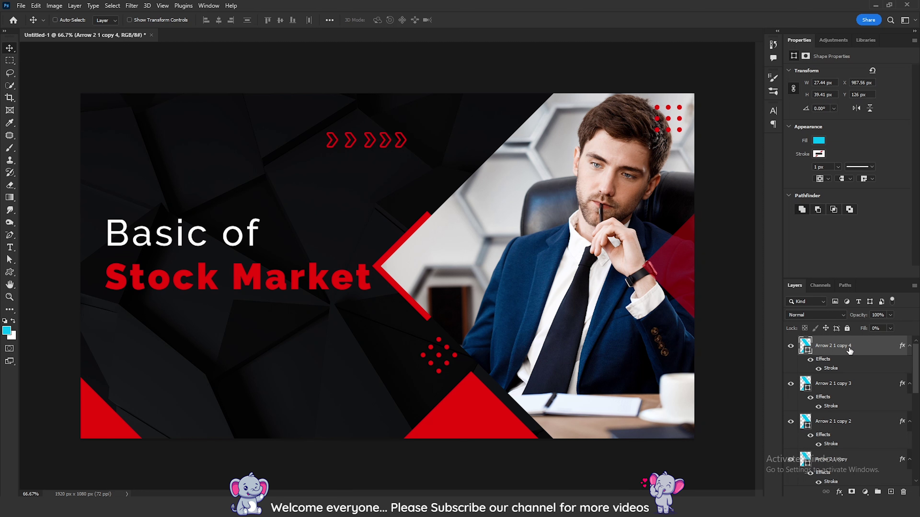
# Distribute the five chevrons evenly, group them as Group 2, and shrink it top-left.
pyautogui.keyDown('alt'); pyautogui.click(909, 347); pyautogui.keyUp('alt')
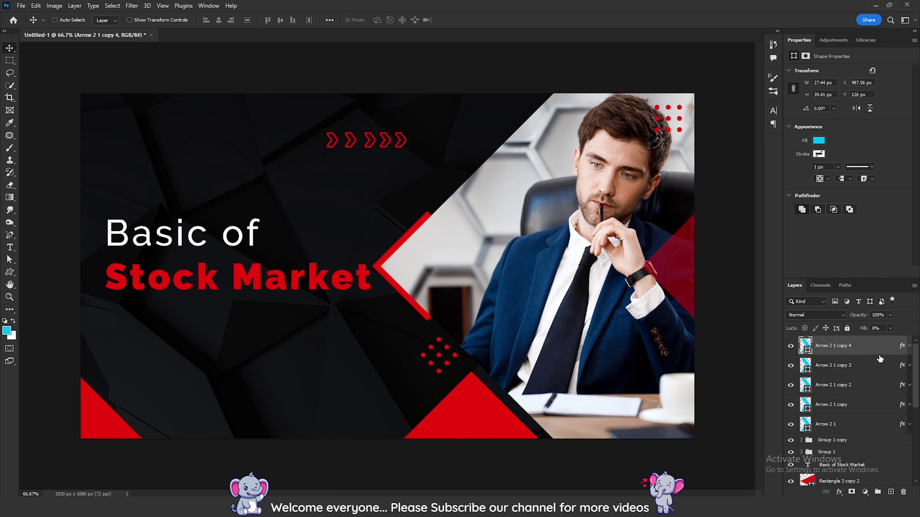
pyautogui.keyDown('shift'); pyautogui.click(861, 426); pyautogui.keyUp('shift')
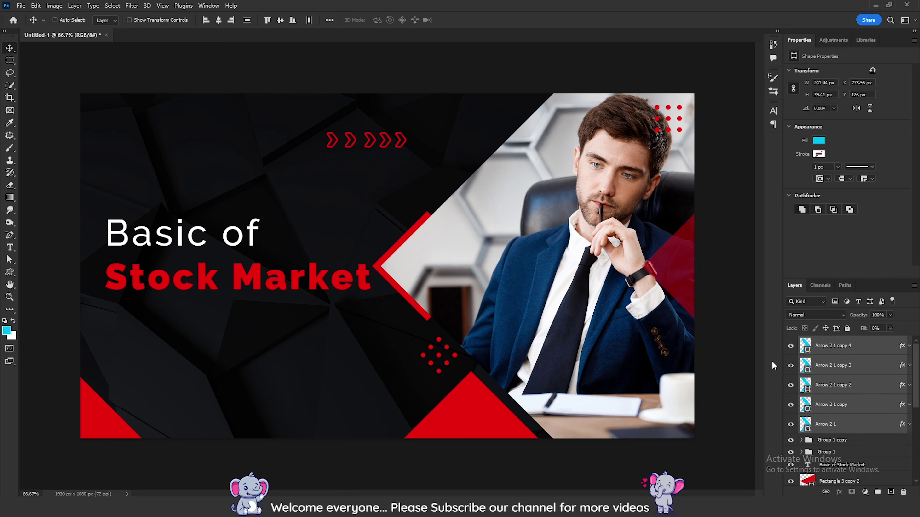
pyautogui.click(309, 20)
pyautogui.hotkey('ctrl', 'g')
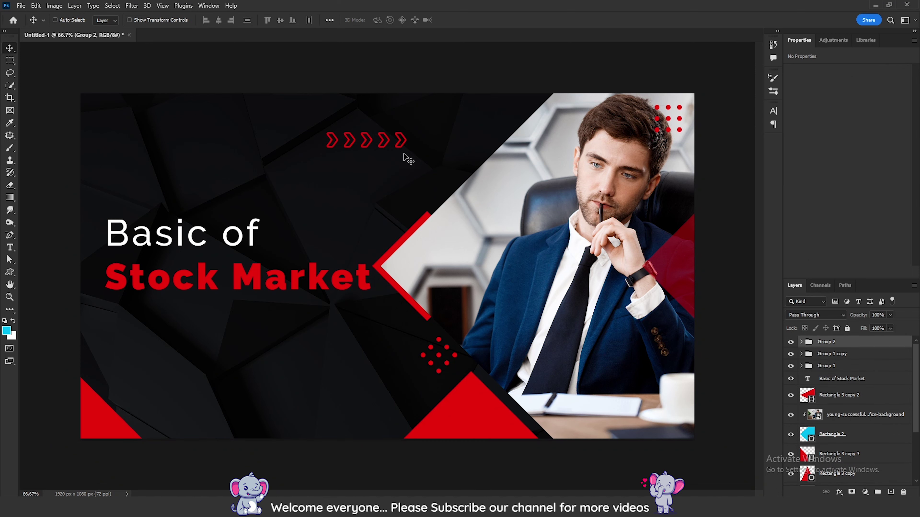
pyautogui.hotkey('ctrl', 't')
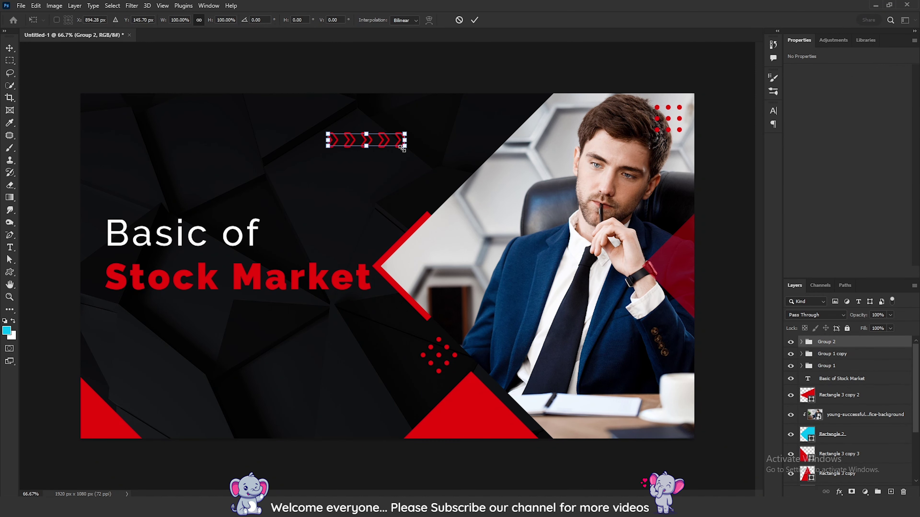
pyautogui.moveTo(404, 147); pyautogui.dragTo(130, 137)
pyautogui.press('Return')
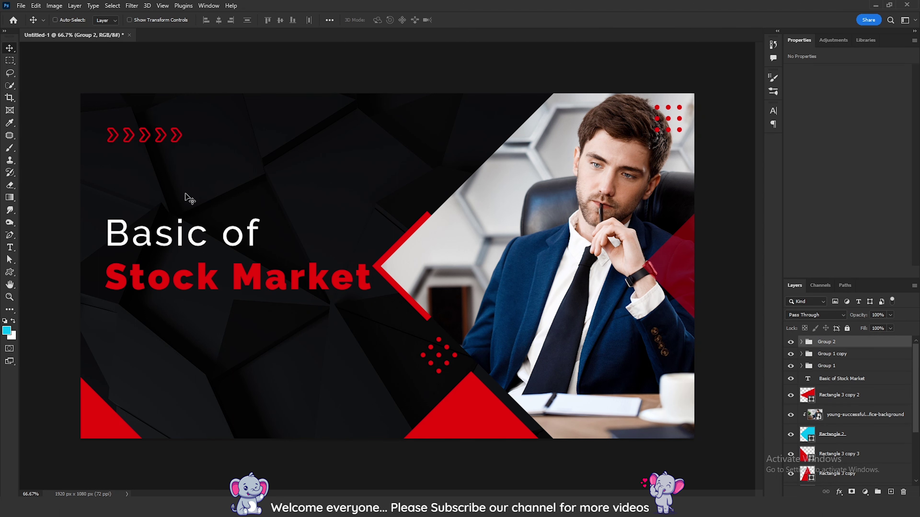
# Centre the Basic of Stock Market title vertically on the canvas.
pyautogui.keyDown('ctrl'); pyautogui.click(150, 248); pyautogui.keyUp('ctrl')
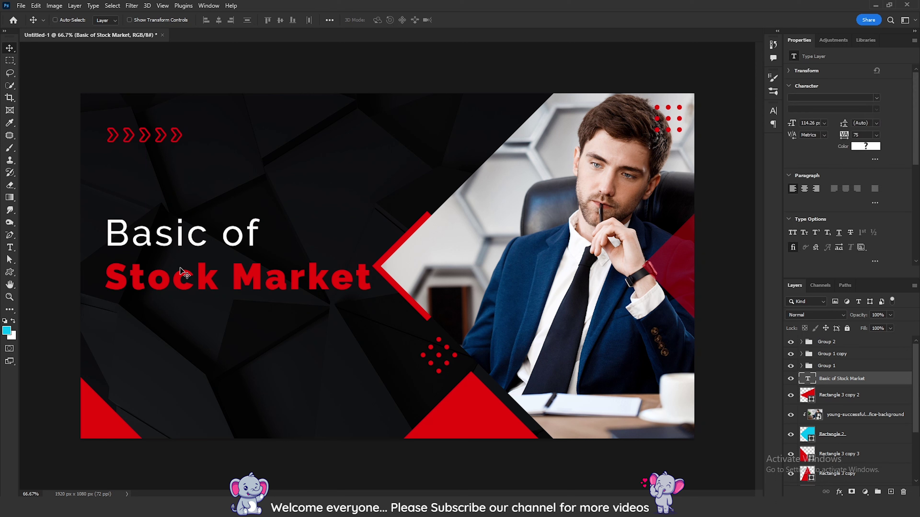
pyautogui.hotkey('ctrl', 'a')
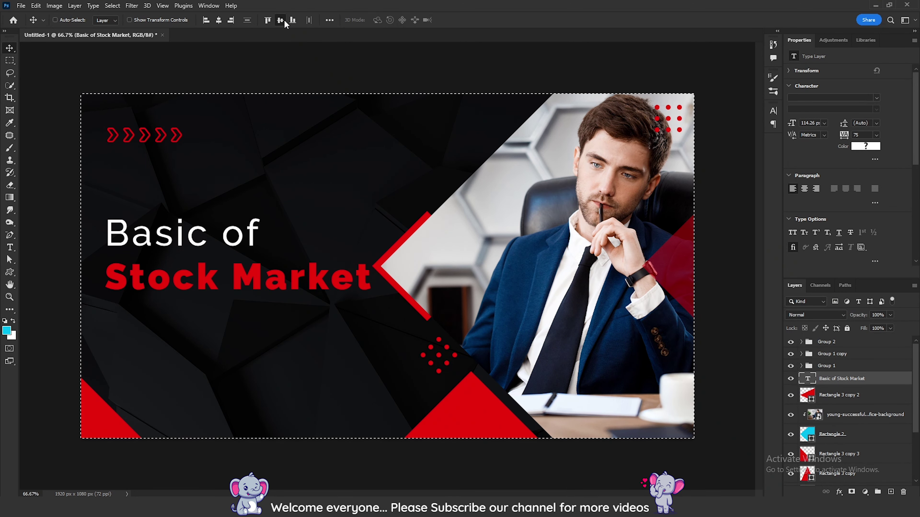
pyautogui.click(284, 21)
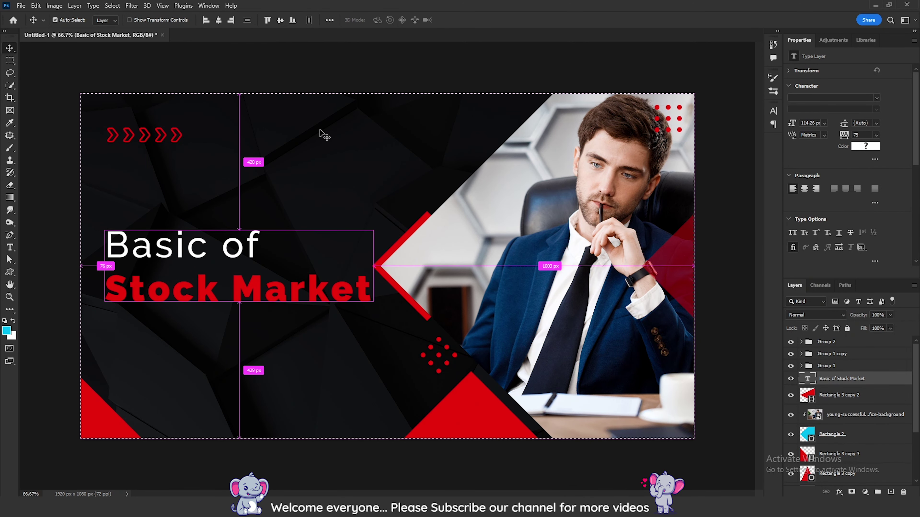
pyautogui.hotkey('ctrl', 'd')
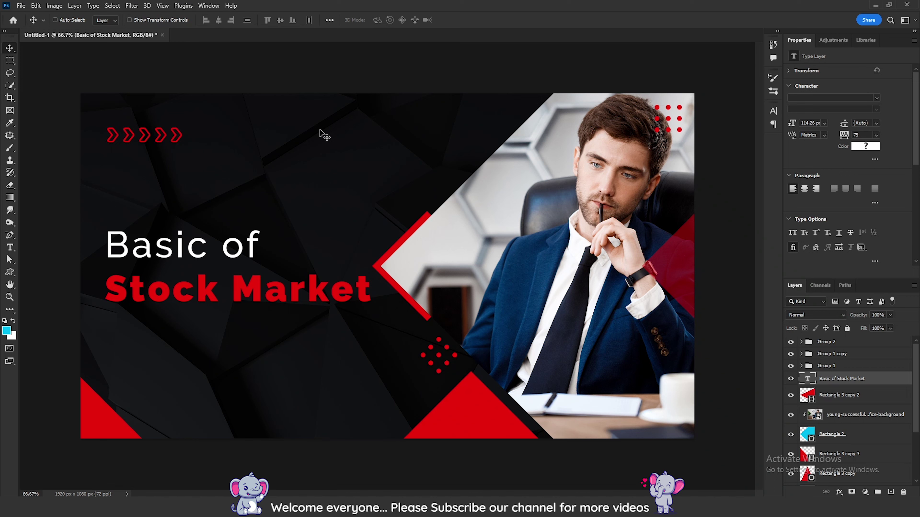
# Place the bull-and-bear image under the title, readjust the title, and start a new 1920 × 1080 document.
pyautogui.moveTo(324, 135)
pyautogui.mouseDown()
pyautogui.moveTo(280, 406)
pyautogui.moveTo(249, 398)
pyautogui.mouseUp()
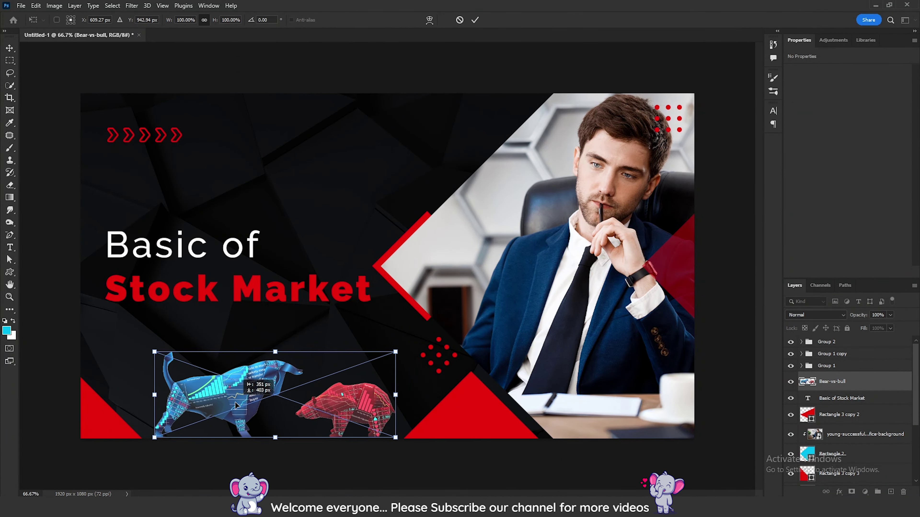
pyautogui.press('Return')
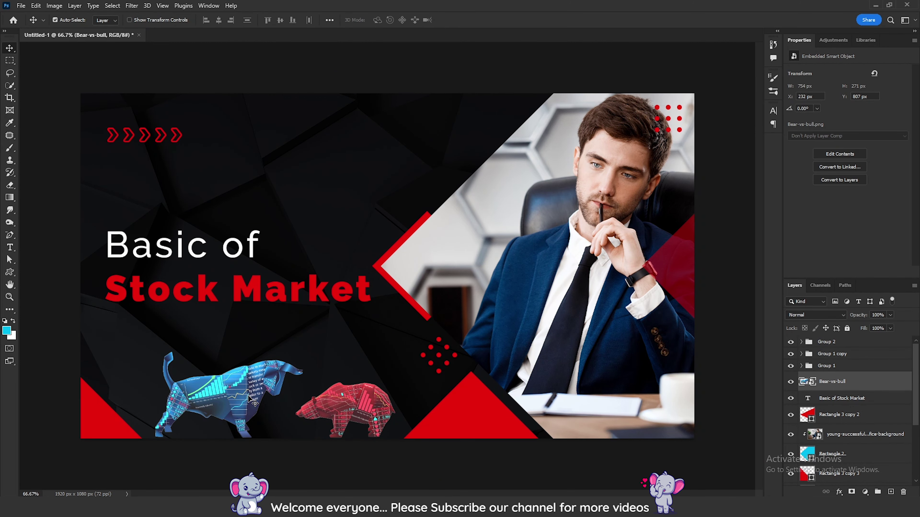
pyautogui.hotkey('ctrl', '-')
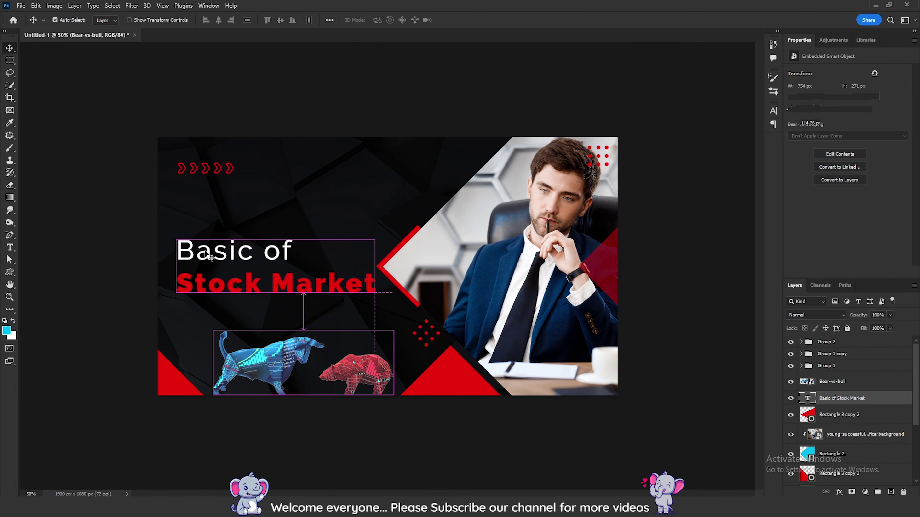
pyautogui.moveTo(212, 258); pyautogui.dragTo(192, 213)
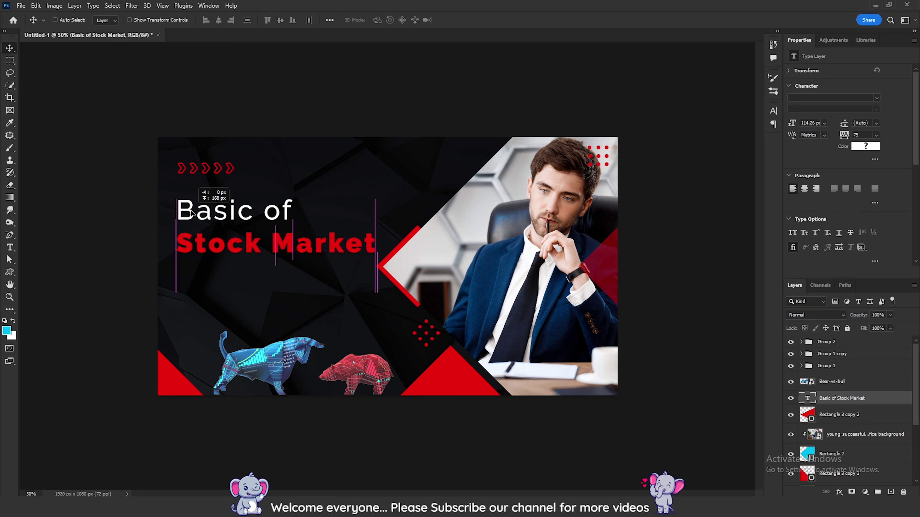
pyautogui.moveTo(217, 216); pyautogui.dragTo(219, 252)
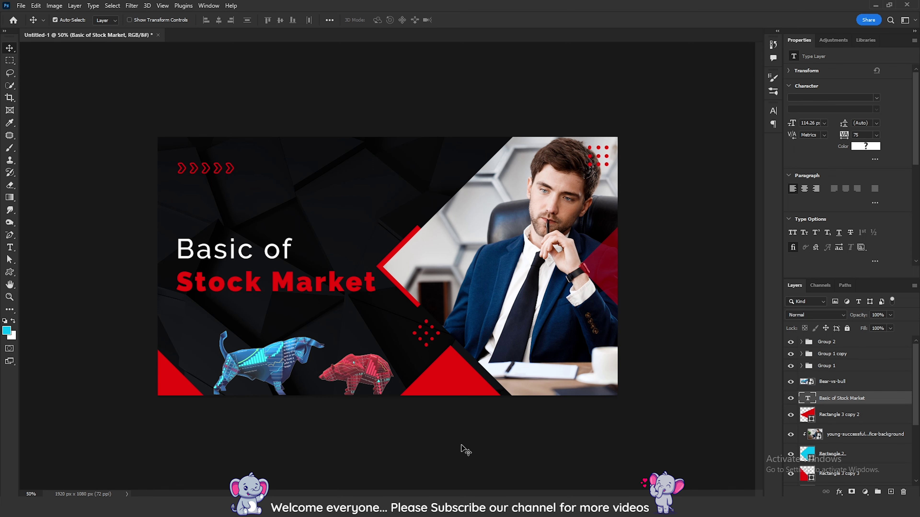
pyautogui.hotkey('ctrl', '+')
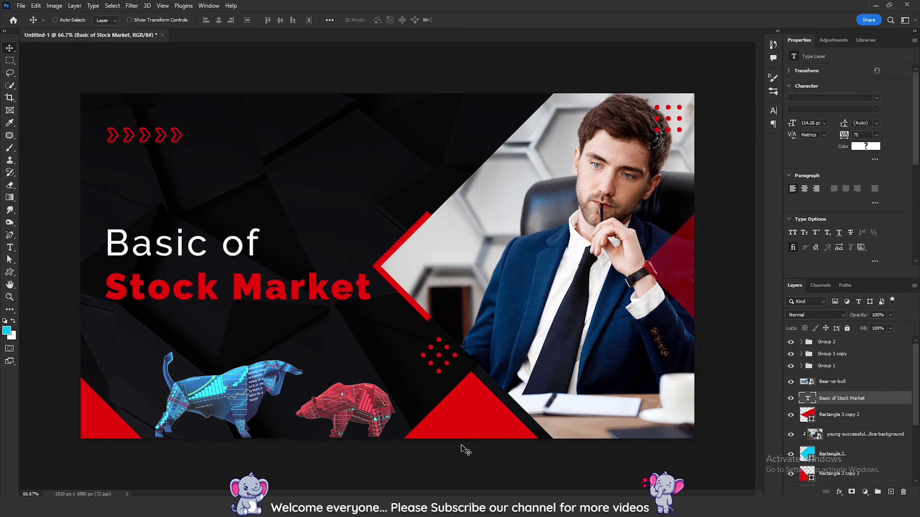
pyautogui.hotkey('ctrl', 'n')
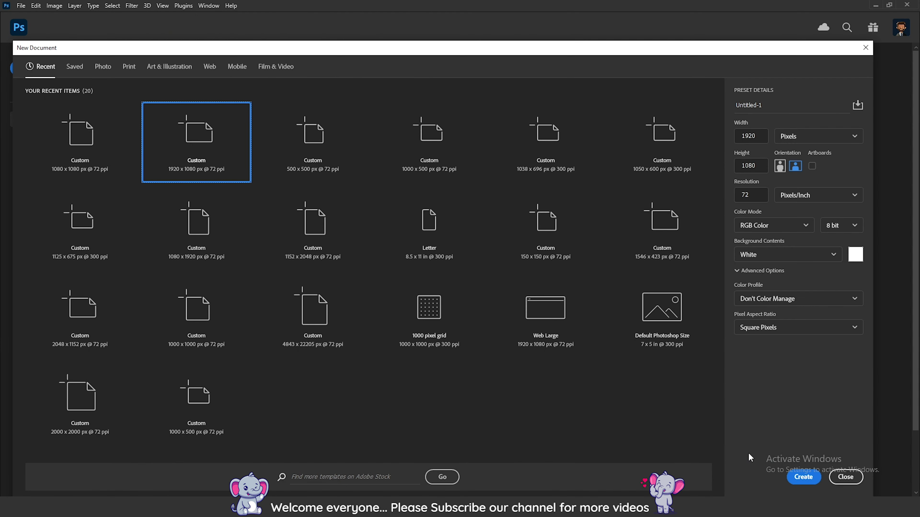
# Stretch the purple network background to cover the canvas, nudge it upward, and enlarge it slightly.
pyautogui.click(804, 477)
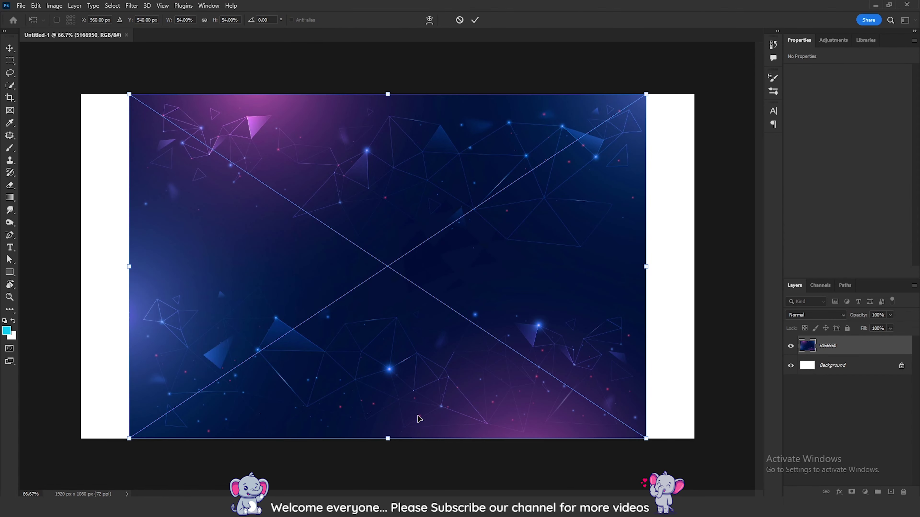
pyautogui.moveTo(386, 439); pyautogui.dragTo(388, 484)
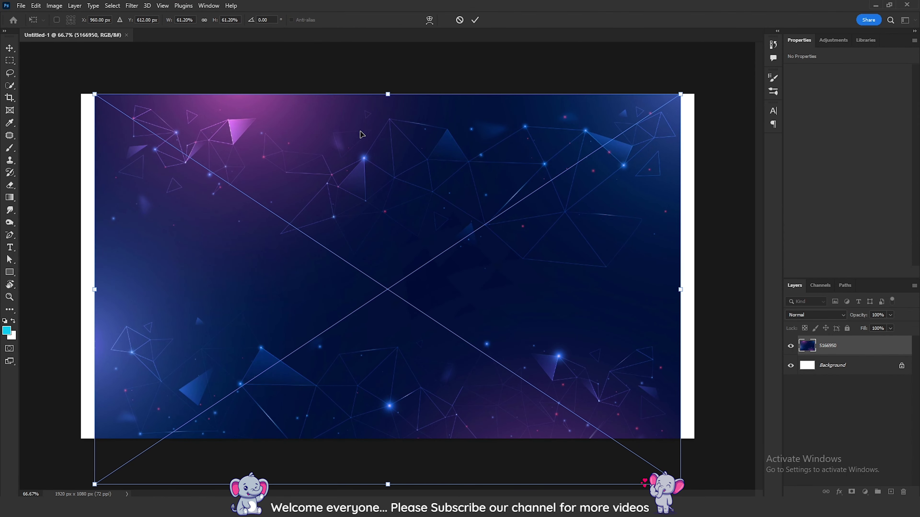
pyautogui.moveTo(388, 92); pyautogui.dragTo(397, 75)
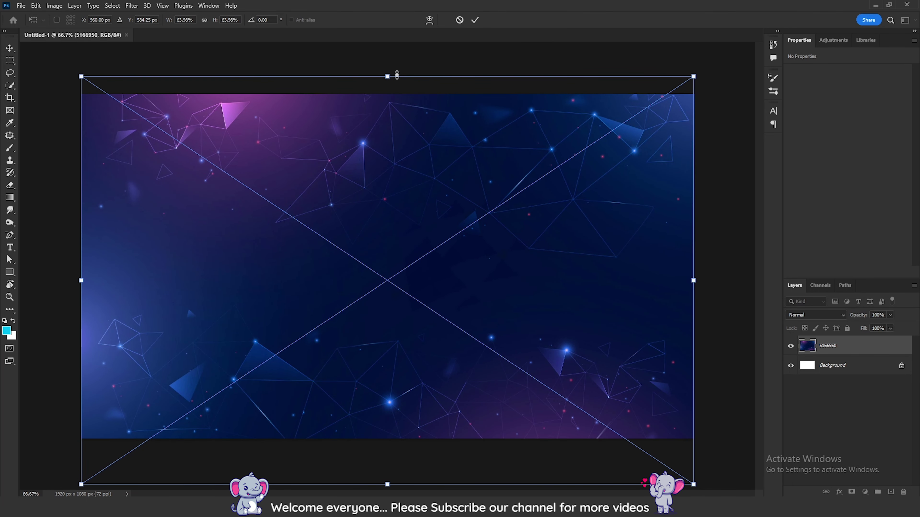
pyautogui.press('Return')
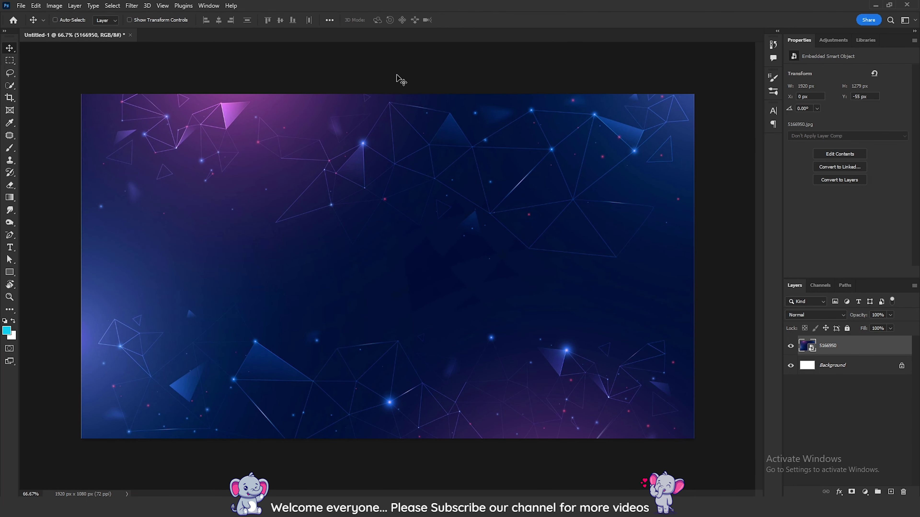
pyautogui.hotkey('shift', 'Up')
pyautogui.hotkey('shift', 'Up')
pyautogui.hotkey('shift', 'Up')
pyautogui.hotkey('shift', 'Up')
pyautogui.hotkey('shift', 'Up')
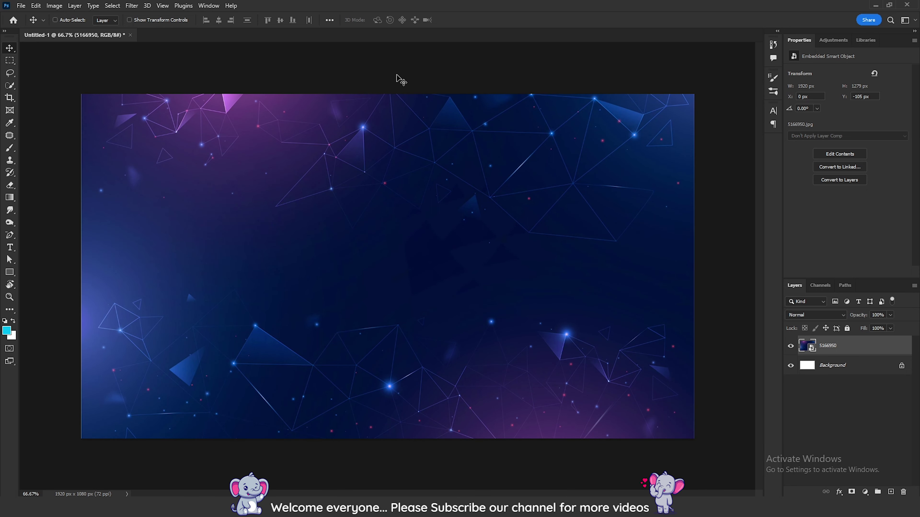
pyautogui.hotkey('ctrl', 'shift', 't')
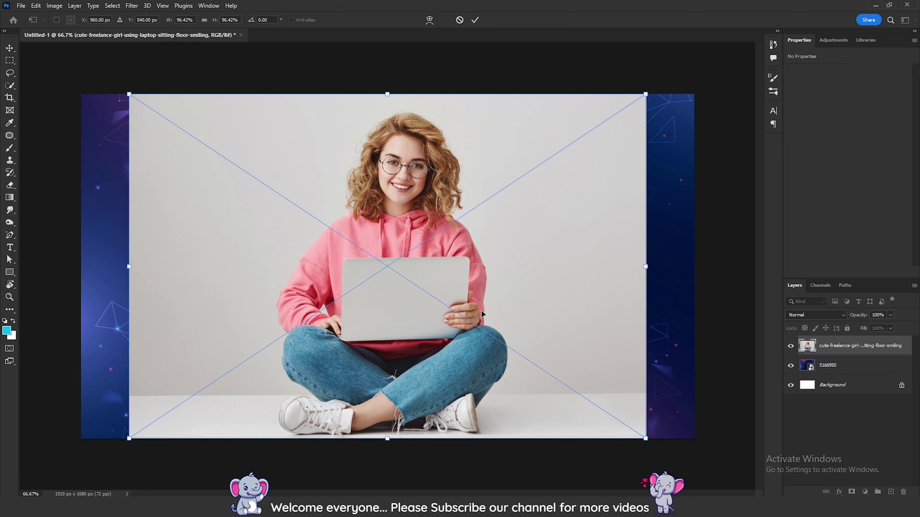
# Place the girl photo and remove its grey backdrop with the Remove Background quick action.
pyautogui.press('Return')
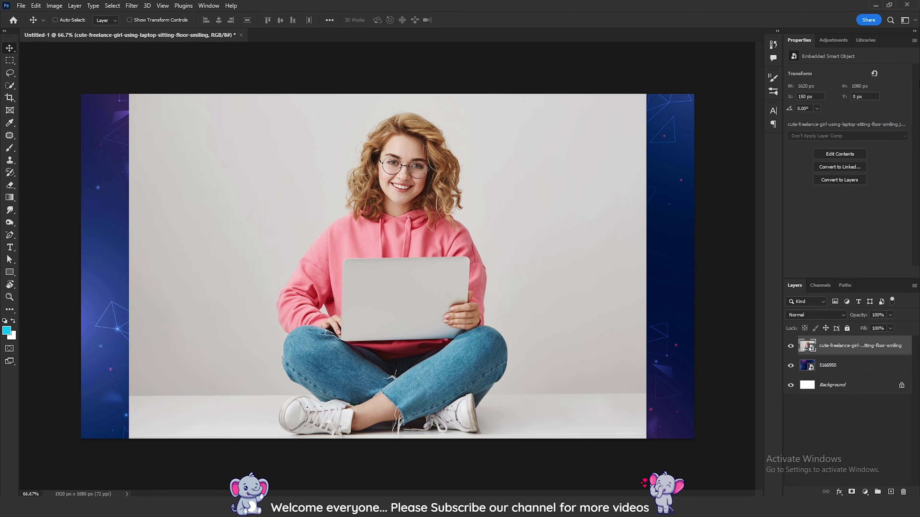
pyautogui.click(890, 20)
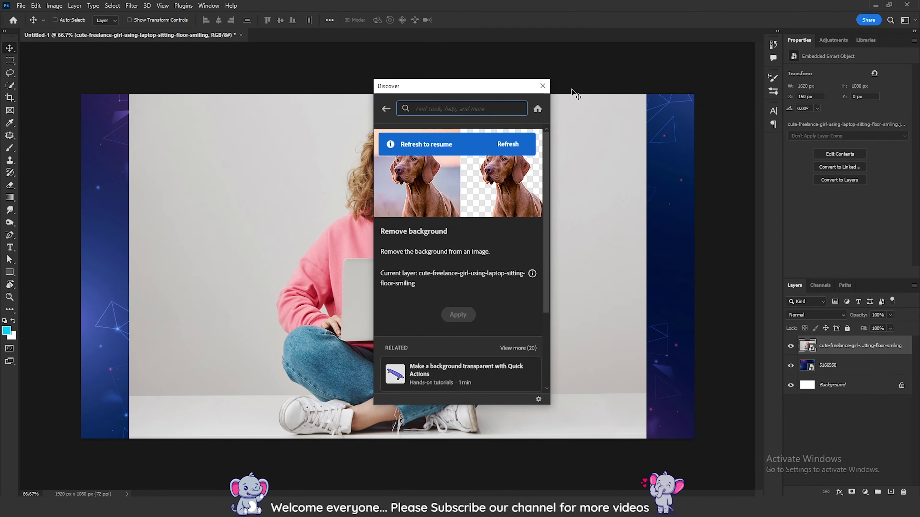
pyautogui.moveTo(513, 93); pyautogui.dragTo(662, 92)
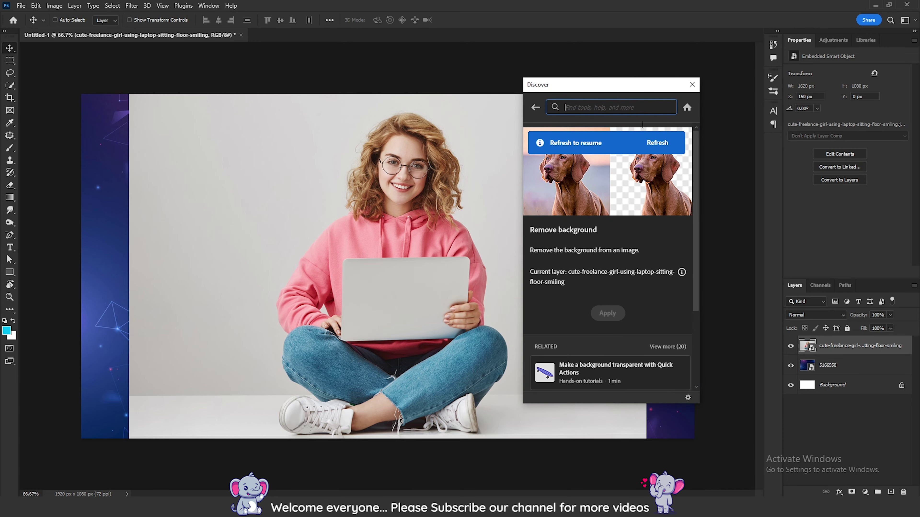
pyautogui.click(649, 145)
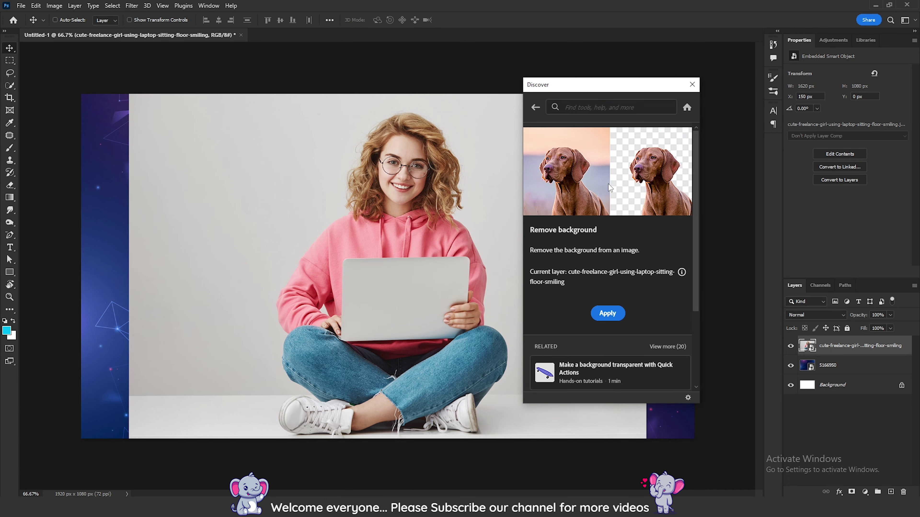
pyautogui.click(598, 319)
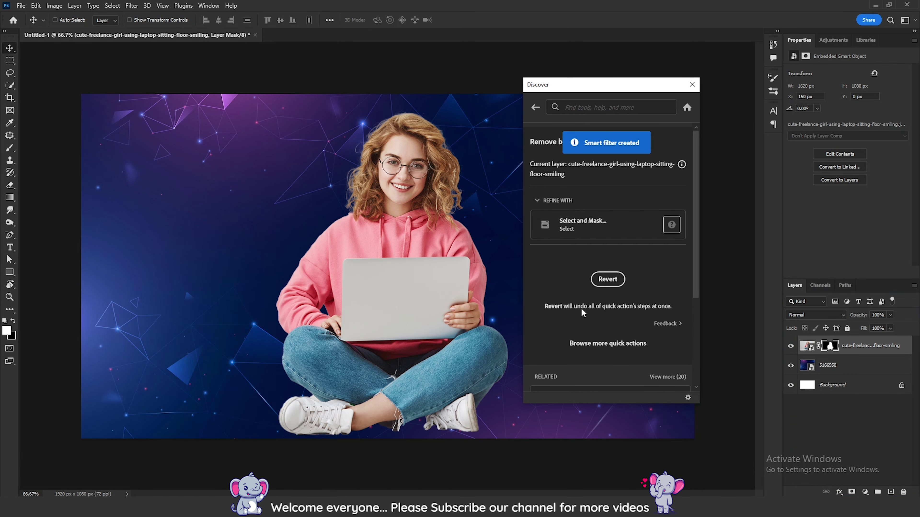
pyautogui.click(692, 85)
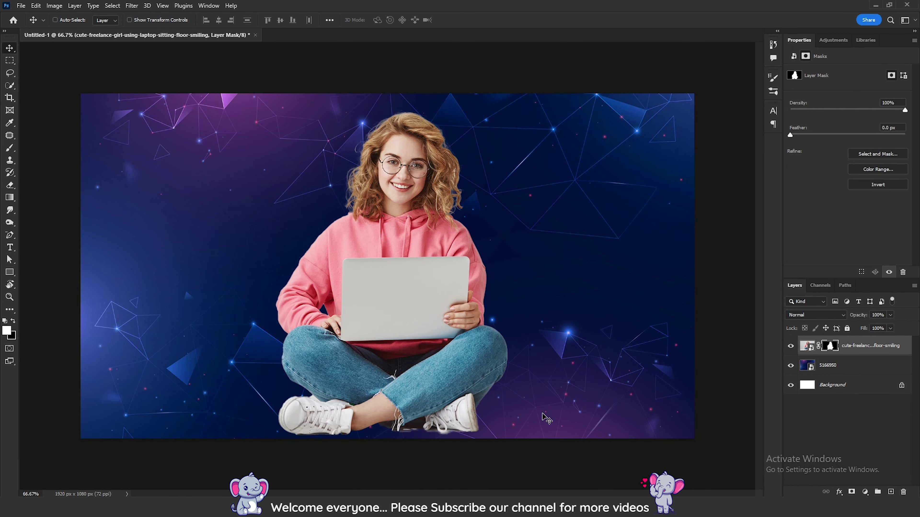
# Move the girl cutout to the right side and scale her down to about 94%.
pyautogui.moveTo(402, 320); pyautogui.dragTo(575, 318)
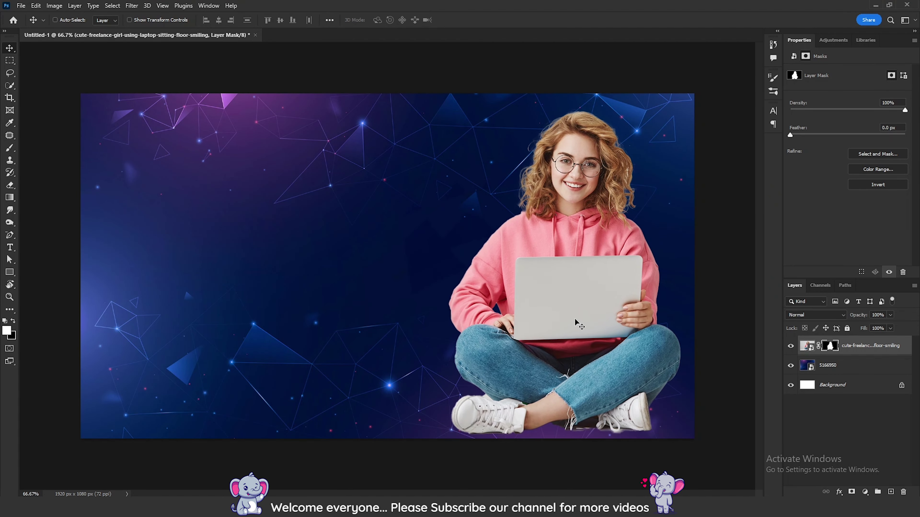
pyautogui.hotkey('ctrl', 't')
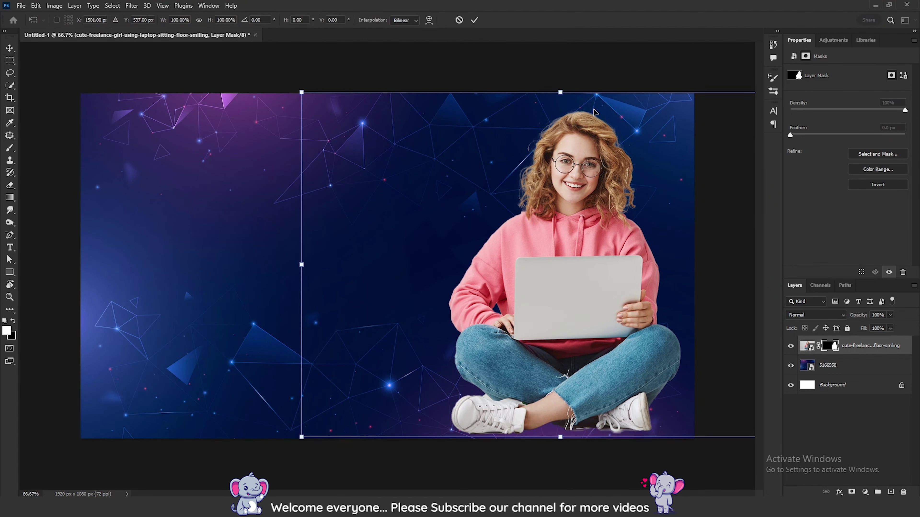
pyautogui.moveTo(559, 92); pyautogui.dragTo(550, 113)
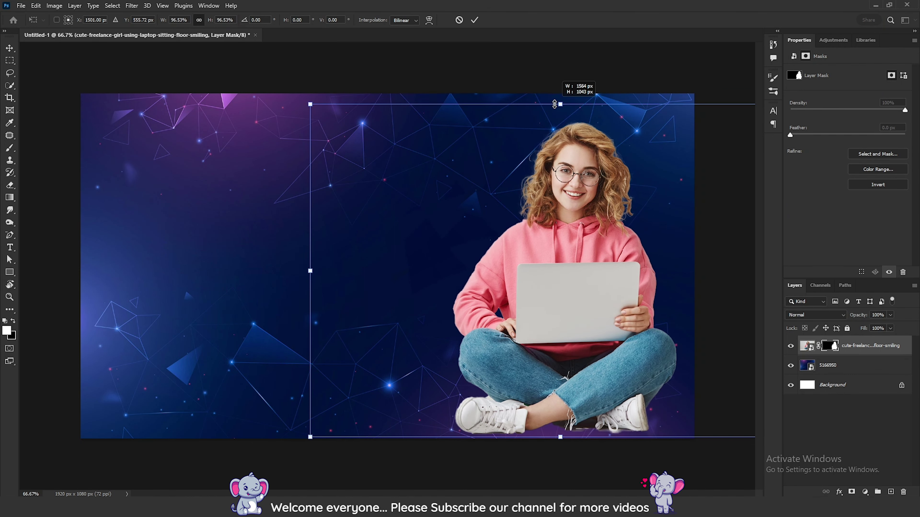
pyautogui.moveTo(580, 270); pyautogui.dragTo(584, 257)
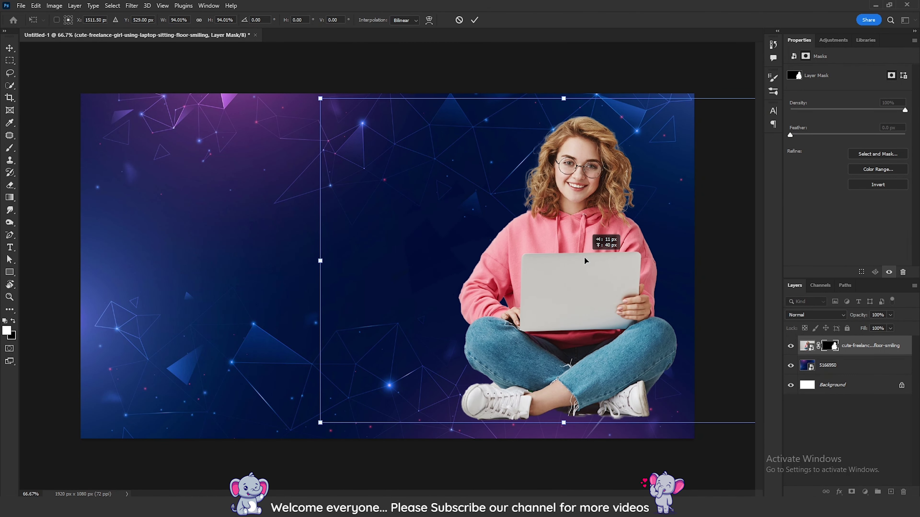
pyautogui.press('Return')
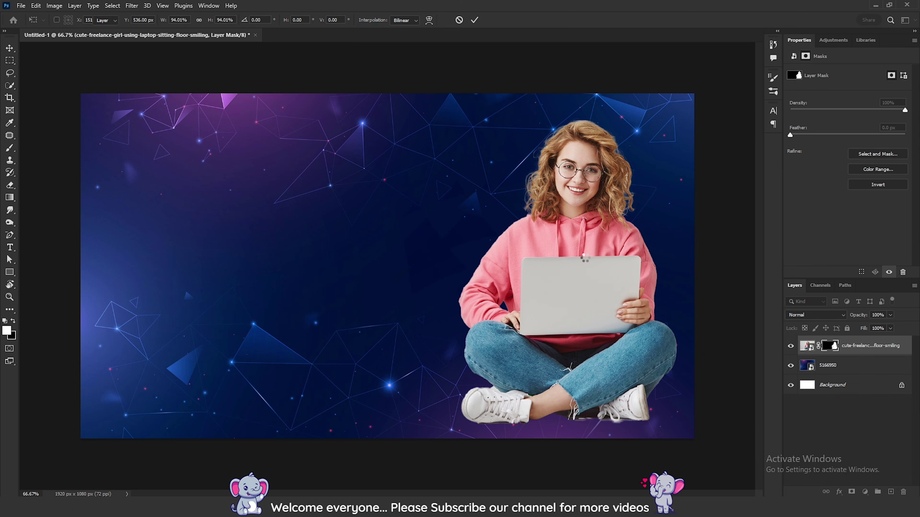
# Add the white title line 'Complete' on the left of the canvas.
pyautogui.press('t')
pyautogui.click(173, 206)
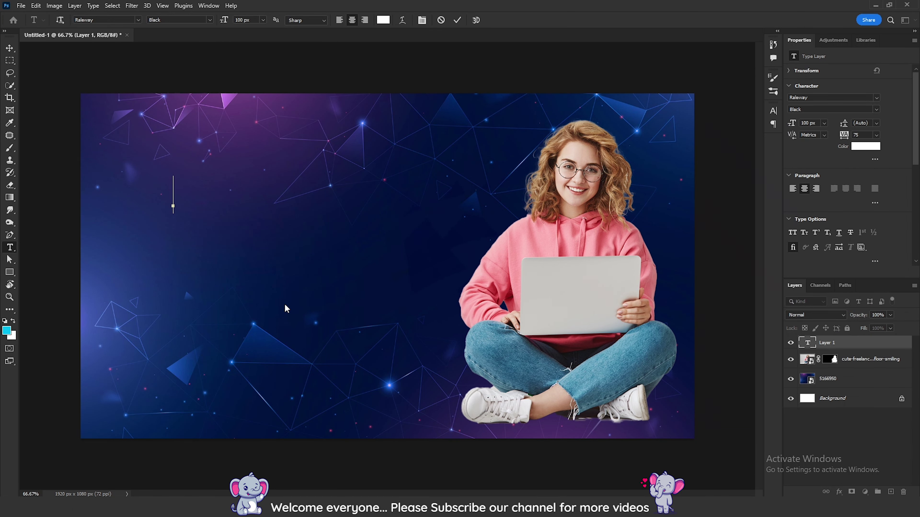
pyautogui.write('Compl')
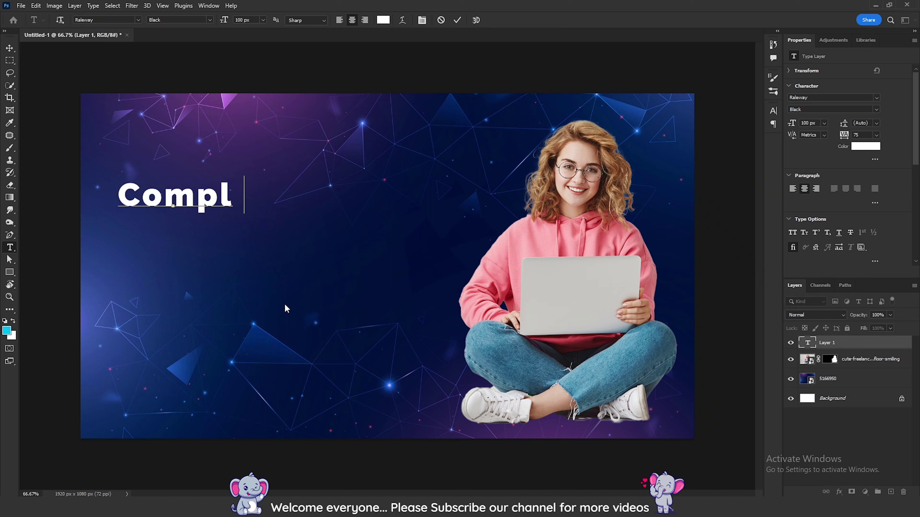
pyautogui.write('ete')
pyautogui.hotkey('ctrl', 'Return')
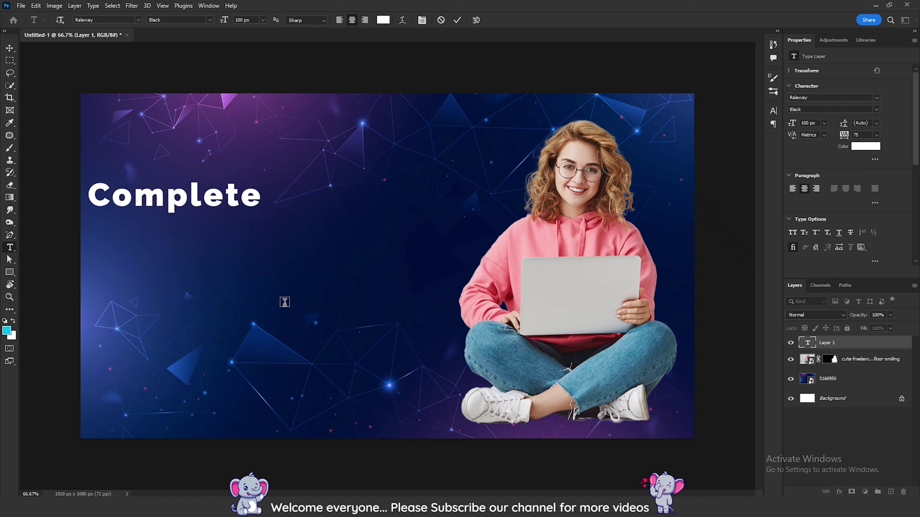
pyautogui.press('v')
pyautogui.moveTo(145, 196)
pyautogui.mouseDown()
pyautogui.moveTo(196, 196)
pyautogui.moveTo(195, 292)
pyautogui.mouseUp()
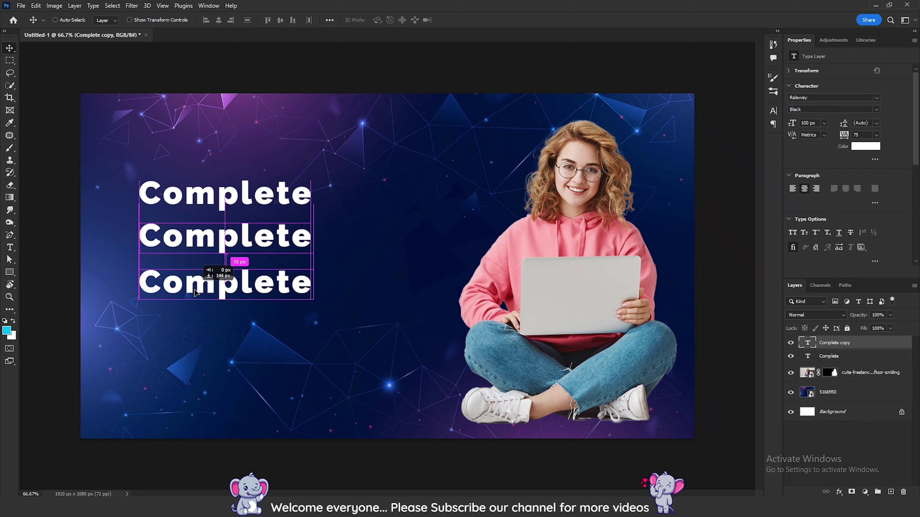
# Change the second copied line's text to 'Phtoshop'.
pyautogui.press('t')
pyautogui.click(177, 240)
pyautogui.doubleClick(176, 241)
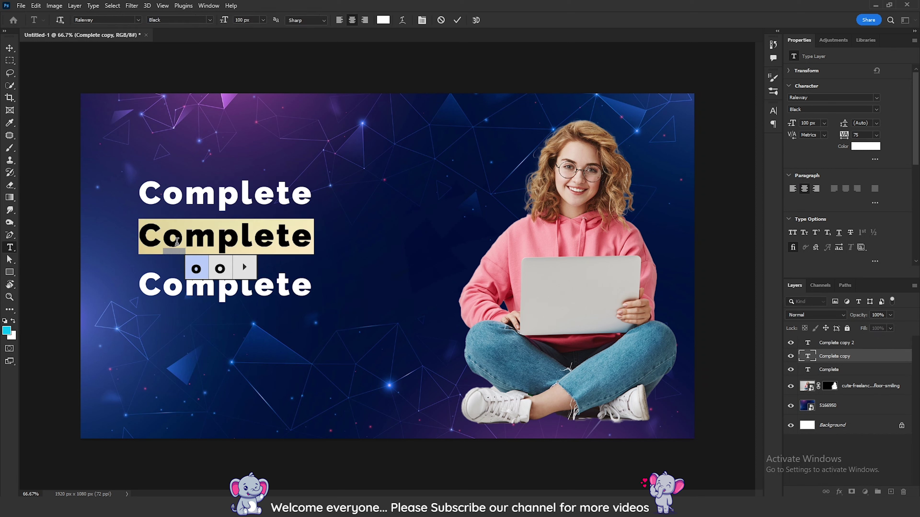
pyautogui.write('Ph')
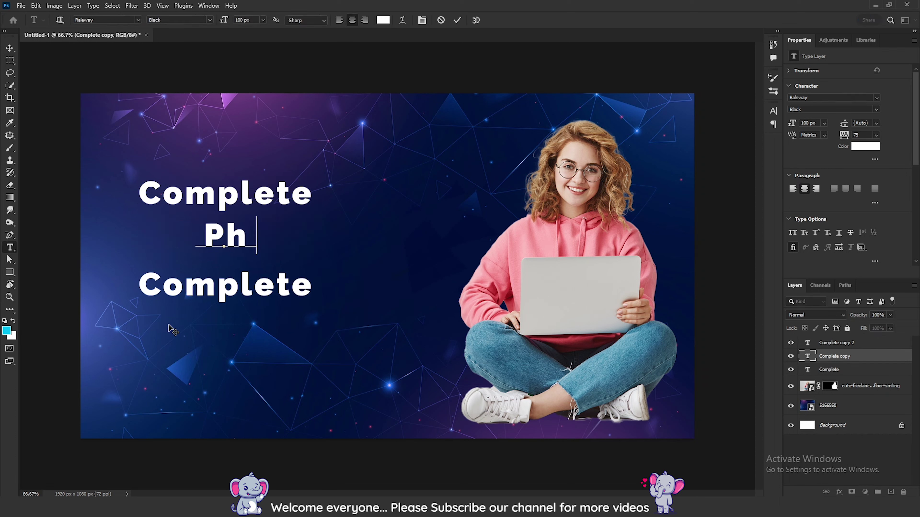
pyautogui.write('toshop')
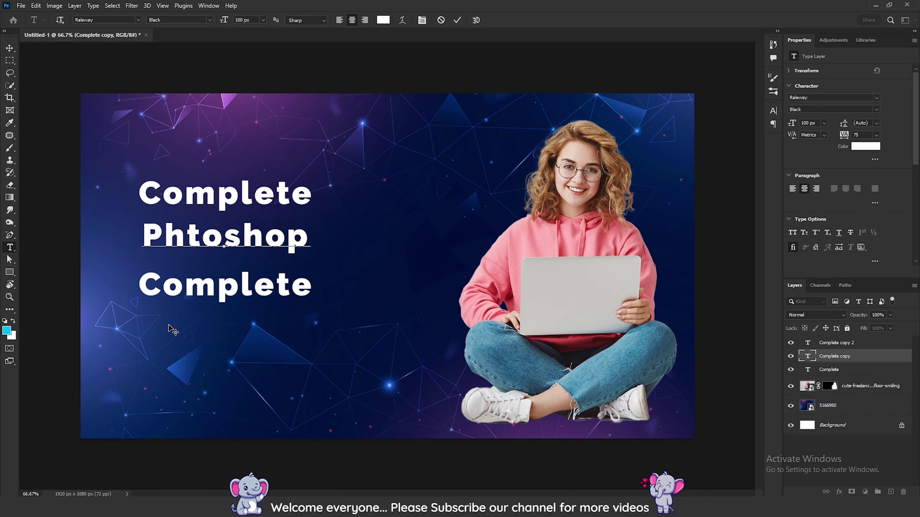
pyautogui.hotkey('ctrl', 'Return')
pyautogui.press('v')
# Change the third line's text to 'Course'.
pyautogui.keyDown('ctrl'); pyautogui.click(179, 286); pyautogui.keyUp('ctrl')
pyautogui.doubleClick(179, 286)
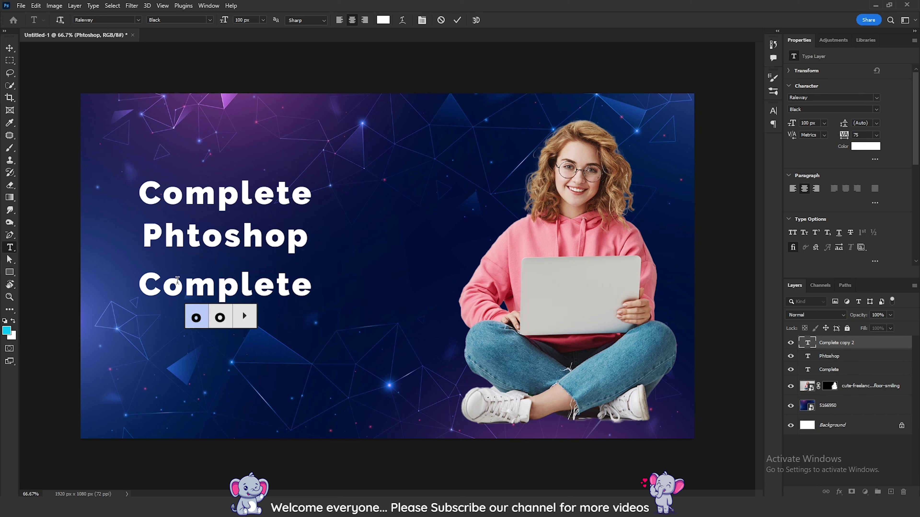
pyautogui.write('Co')
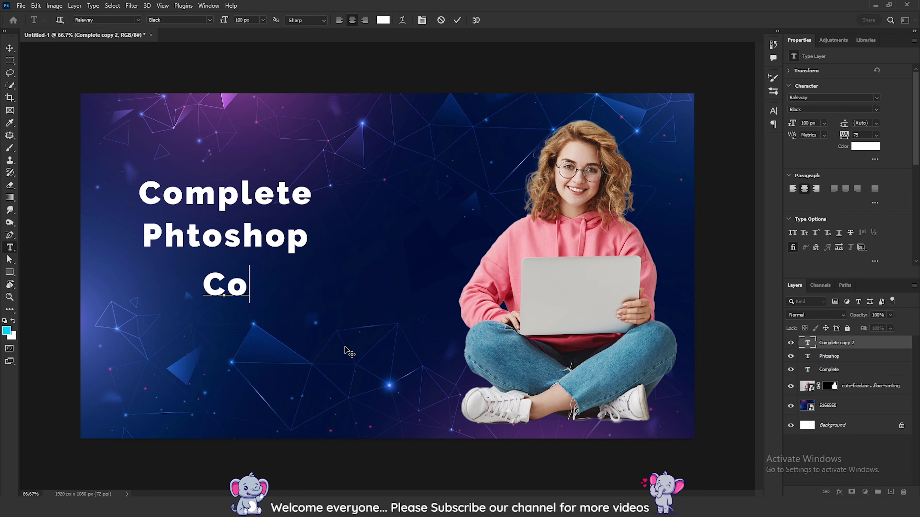
pyautogui.write('urse')
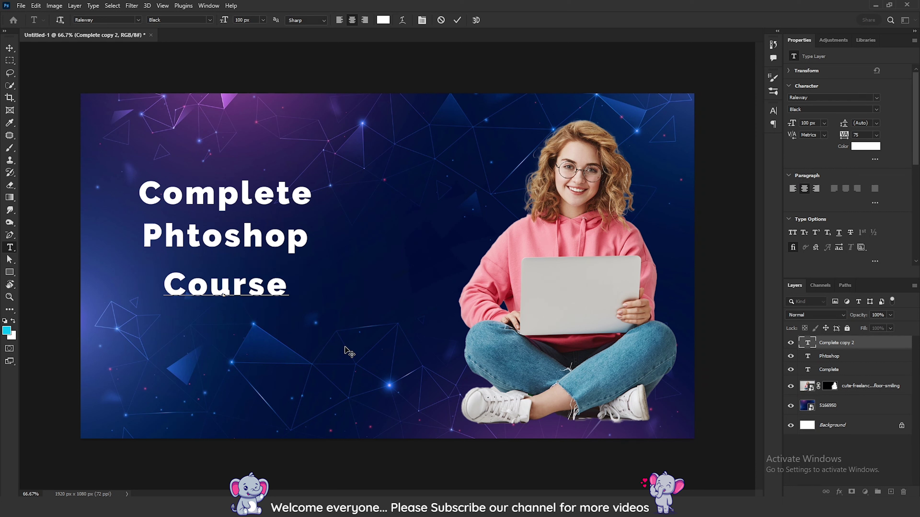
pyautogui.hotkey('ctrl', 'Return')
pyautogui.press('v')
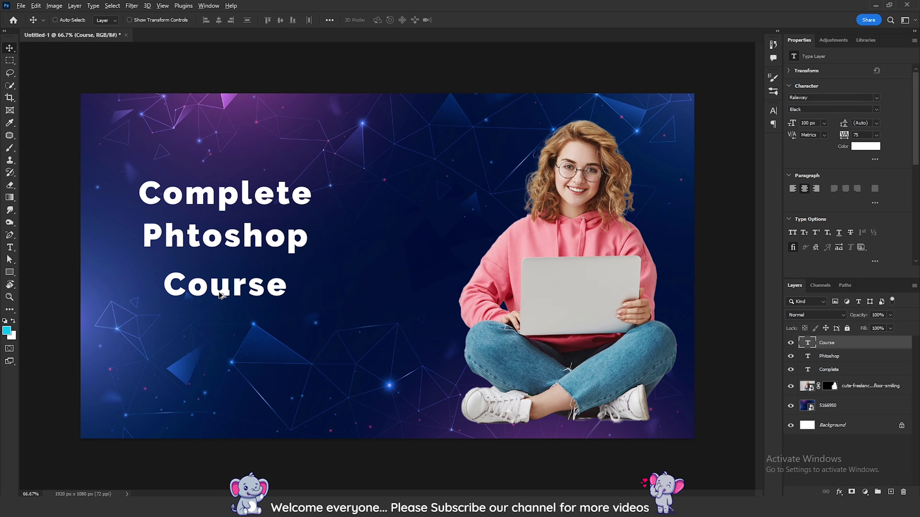
# Duplicate the Course line as a fourth line reading 'in Hindi' and space the lines.
pyautogui.keyDown('alt'); pyautogui.moveTo(220, 304); pyautogui.dragTo(220, 356); pyautogui.keyUp('alt')
pyautogui.doubleClick(198, 340)
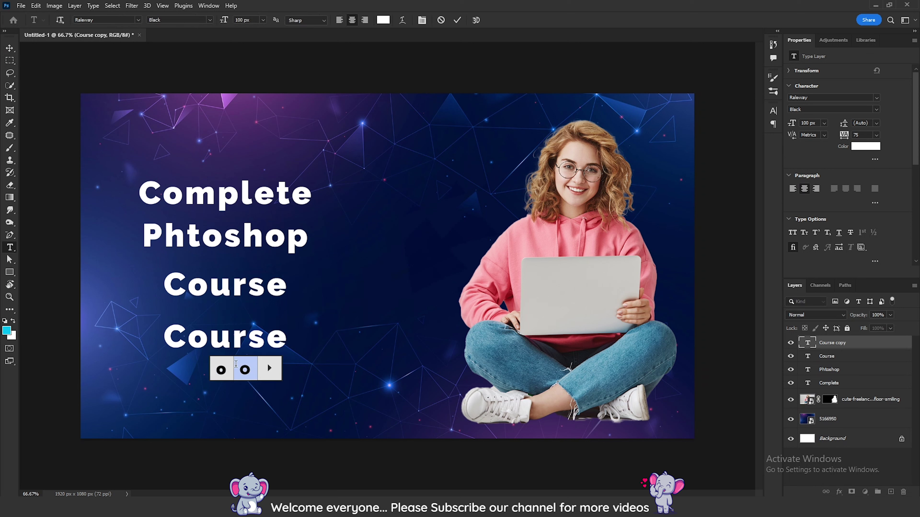
pyautogui.doubleClick(198, 340)
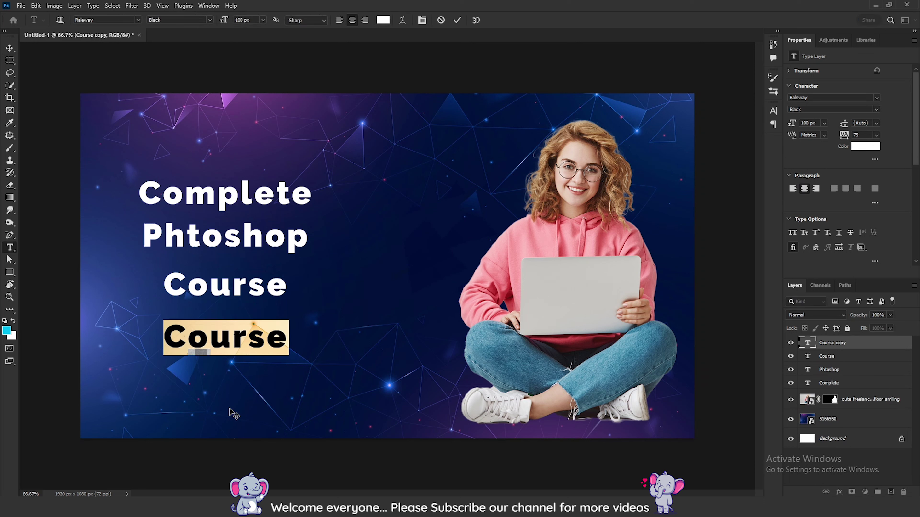
pyautogui.write('in')
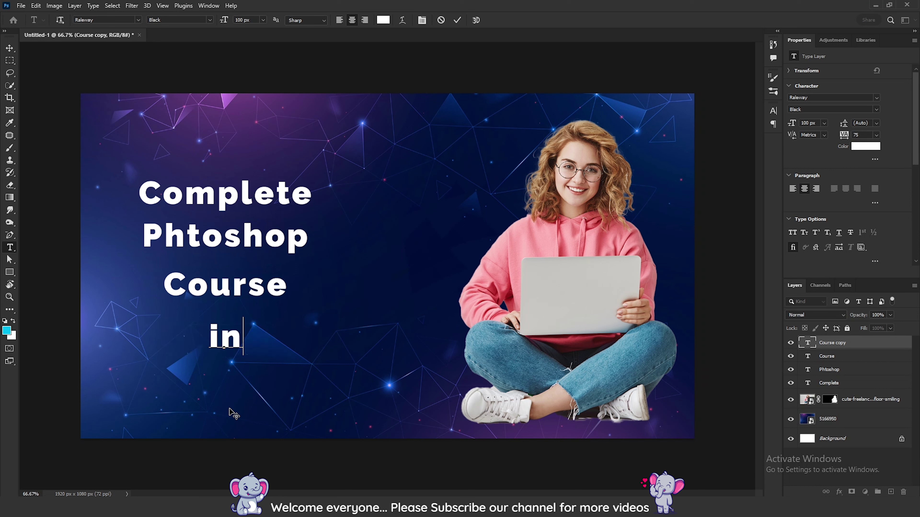
pyautogui.write(' Hind')
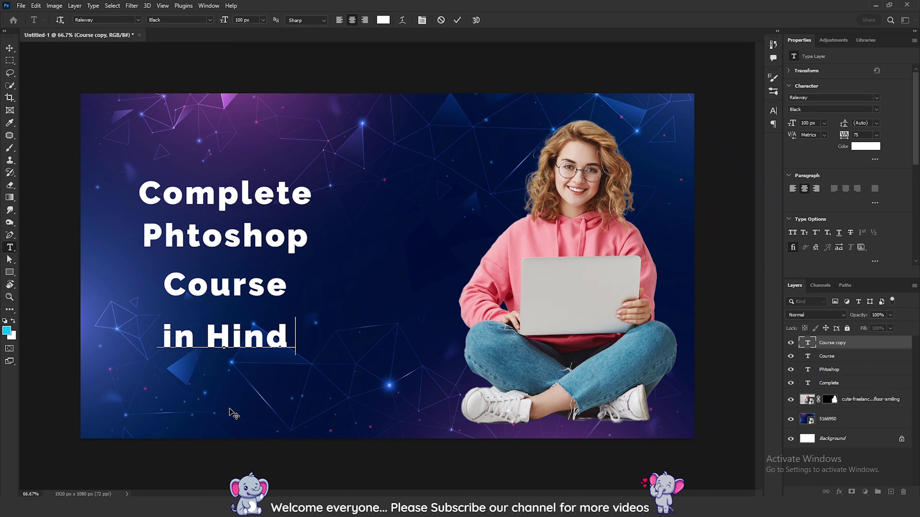
pyautogui.write('i')
pyautogui.hotkey('ctrl', 'Return')
pyautogui.press('v')
pyautogui.moveTo(220, 356); pyautogui.dragTo(222, 387)
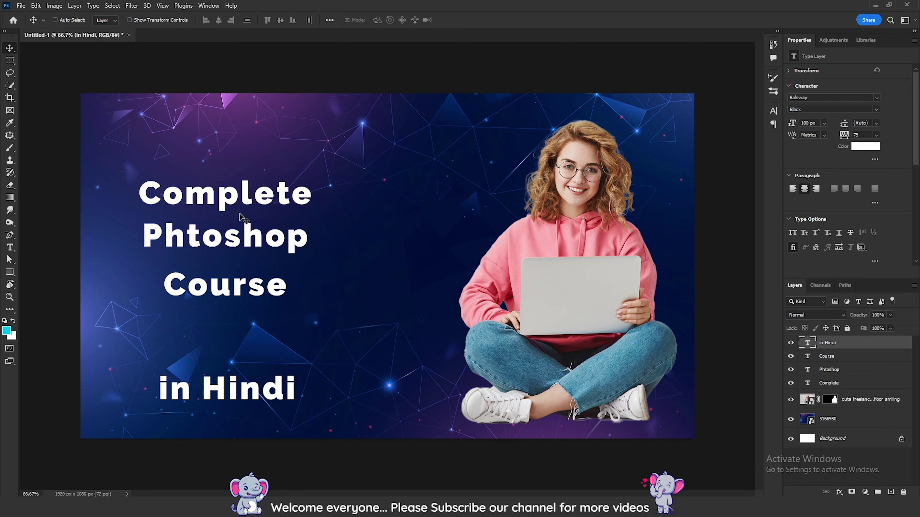
pyautogui.moveTo(204, 201); pyautogui.dragTo(203, 185)
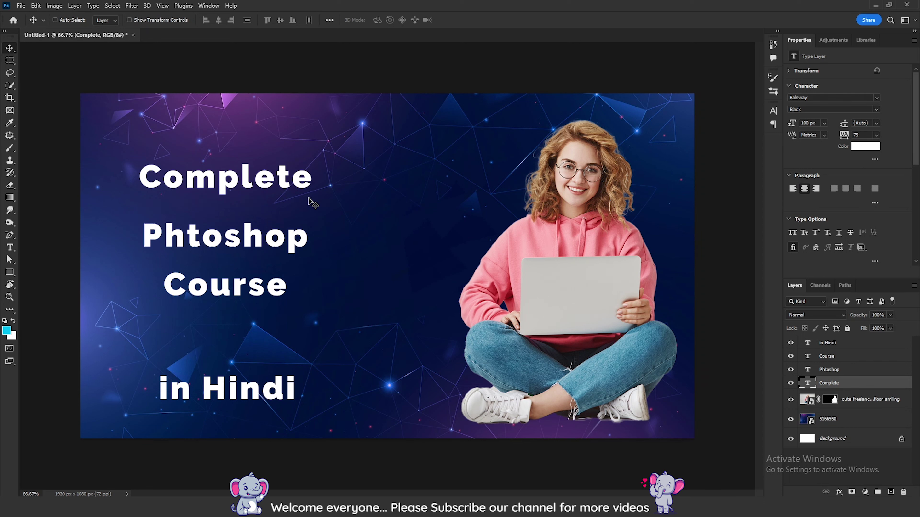
# Draw a cyan rectangle over 'Complete' and move it beneath the text layer.
pyautogui.click(9, 271)
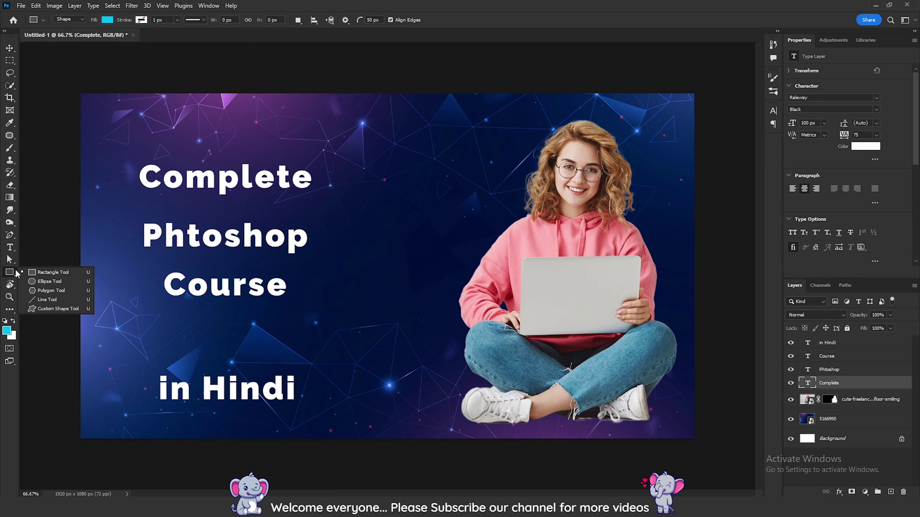
pyautogui.click(33, 275)
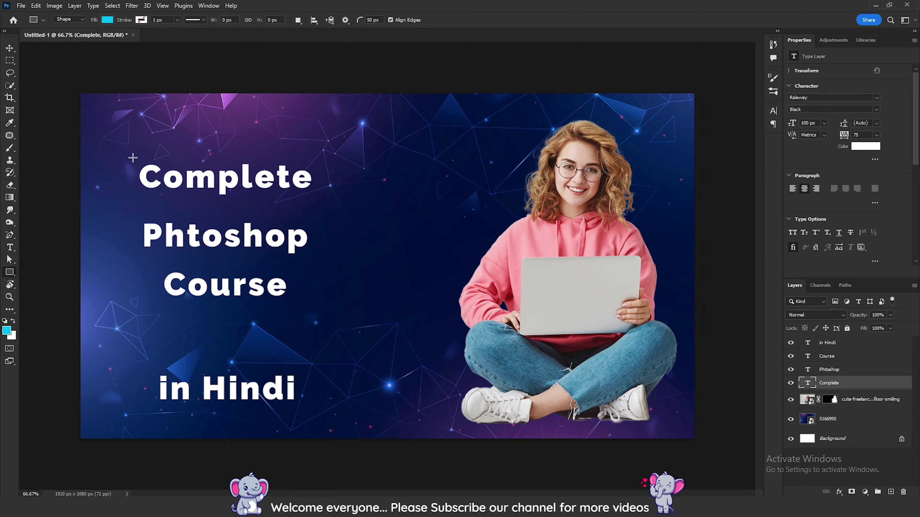
pyautogui.moveTo(133, 157); pyautogui.dragTo(332, 202)
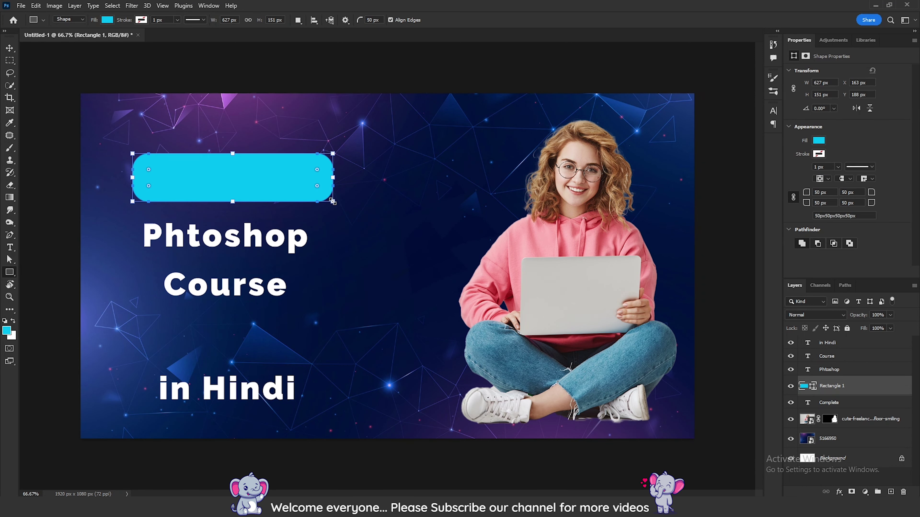
pyautogui.press('v')
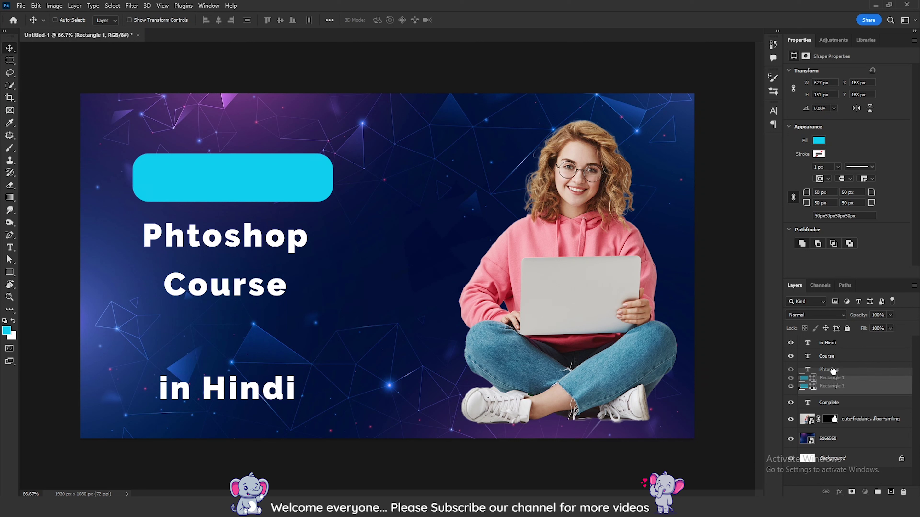
pyautogui.moveTo(833, 384); pyautogui.dragTo(834, 407)
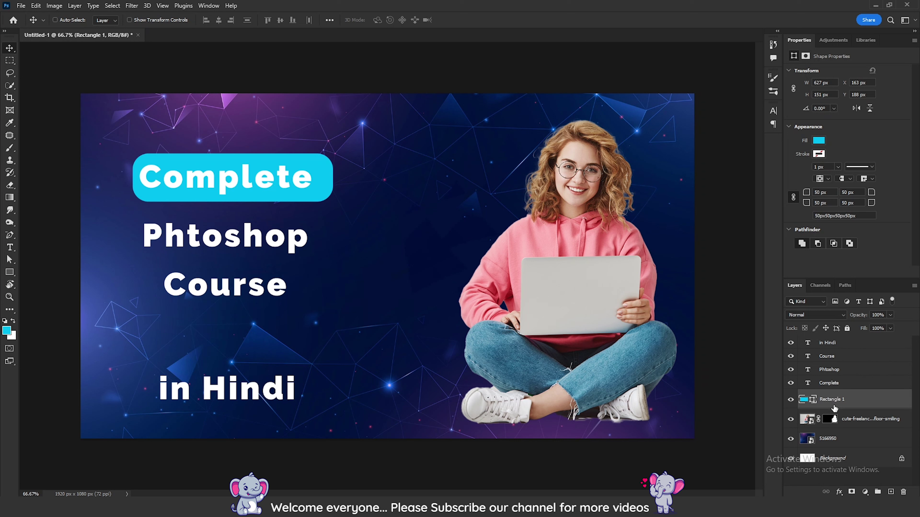
# Centre 'Complete' on the cyan box and give the box a 10 px corner radius.
pyautogui.keyDown('ctrl'); pyautogui.click(861, 386); pyautogui.keyUp('ctrl')
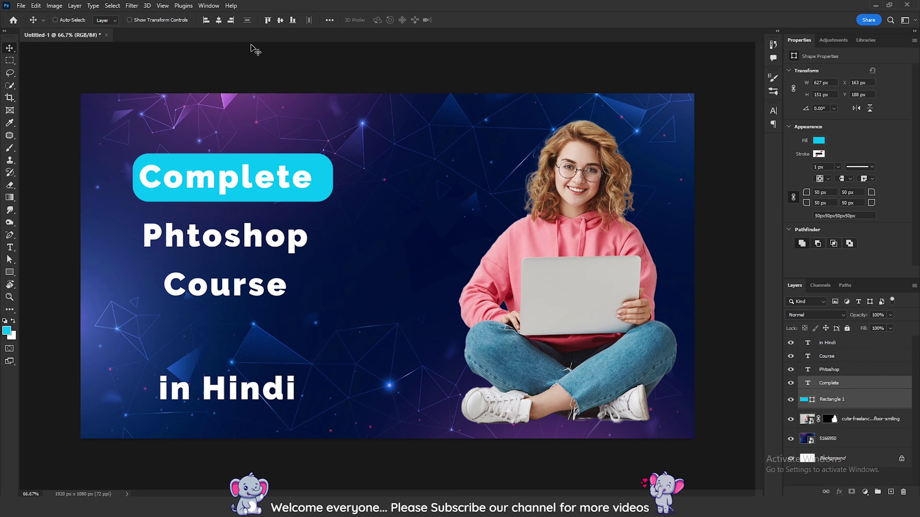
pyautogui.click(218, 20)
pyautogui.click(280, 20)
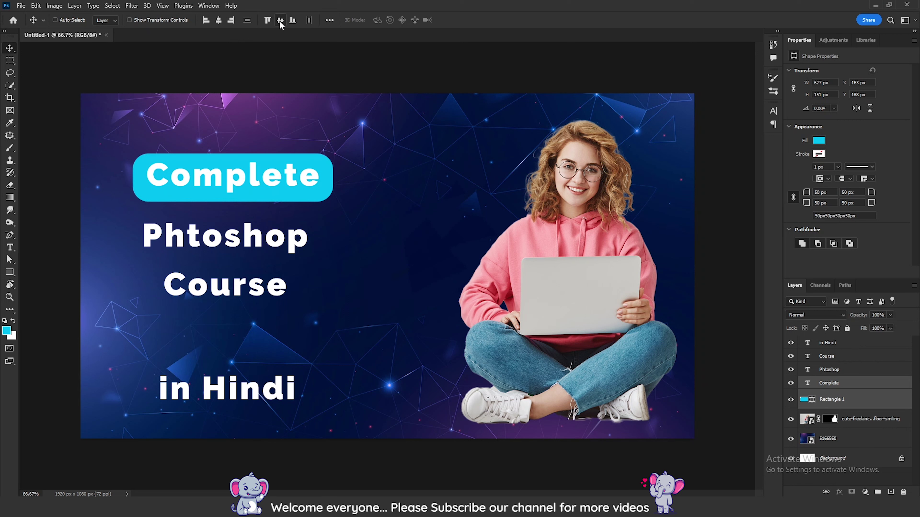
pyautogui.click(850, 404)
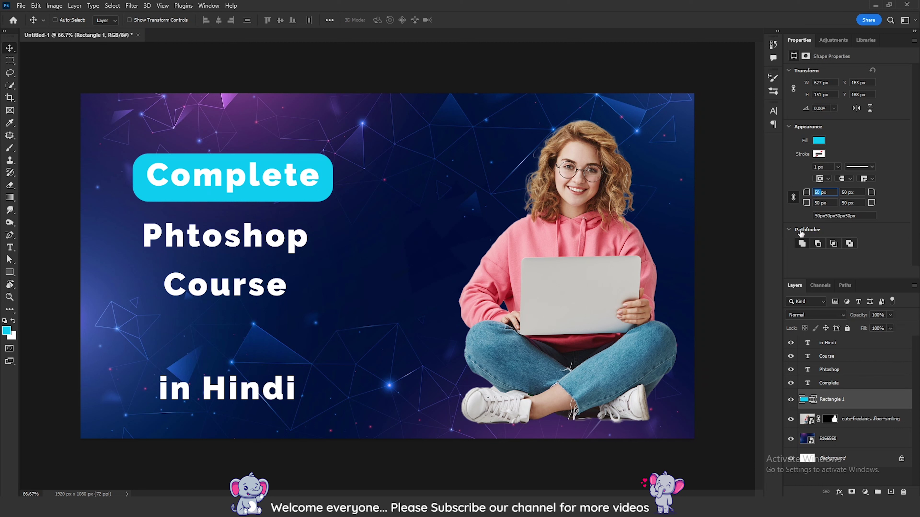
pyautogui.write('10')
pyautogui.press('Return')
# Duplicate the cyan box twice and centre 'Phtoshop' on the first copy.
pyautogui.moveTo(851, 400)
pyautogui.mouseDown()
pyautogui.moveTo(851, 376)
pyautogui.moveTo(855, 399)
pyautogui.mouseUp()
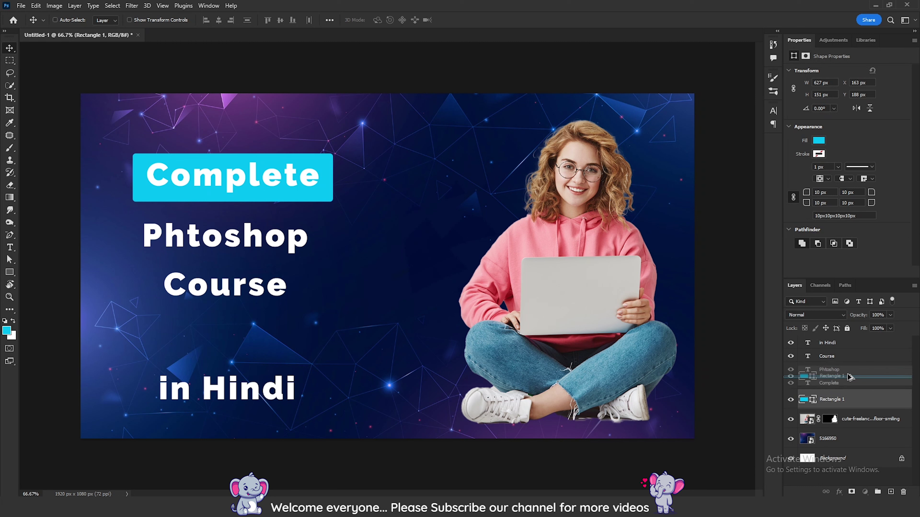
pyautogui.moveTo(854, 400); pyautogui.dragTo(840, 366)
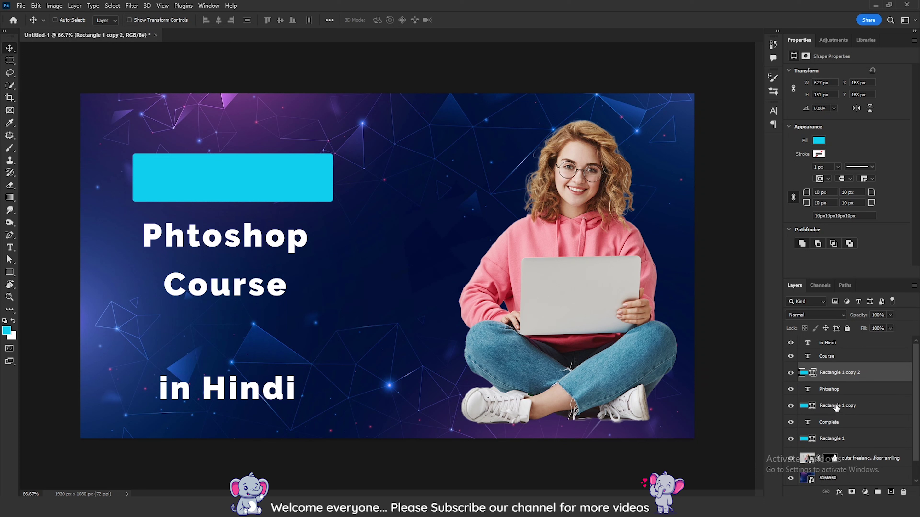
pyautogui.click(836, 407)
pyautogui.moveTo(216, 191); pyautogui.dragTo(214, 248)
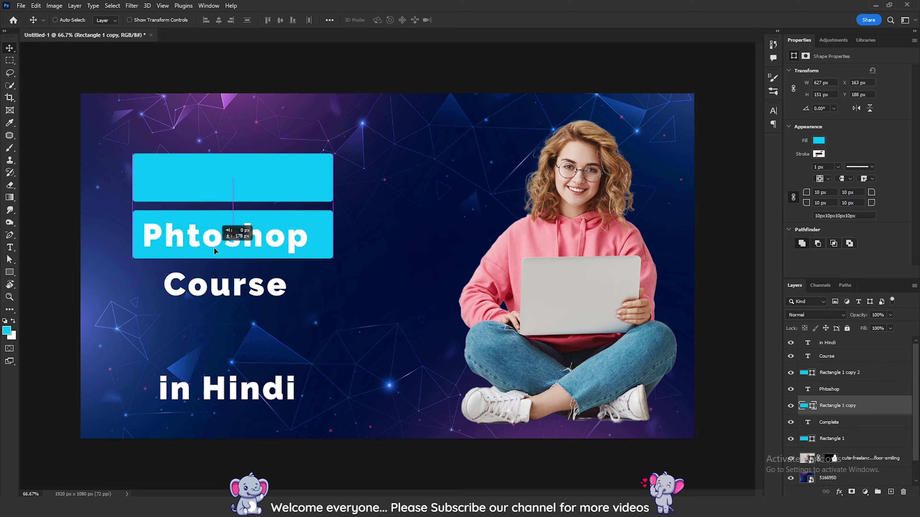
pyautogui.keyDown('ctrl'); pyautogui.click(850, 390); pyautogui.keyUp('ctrl')
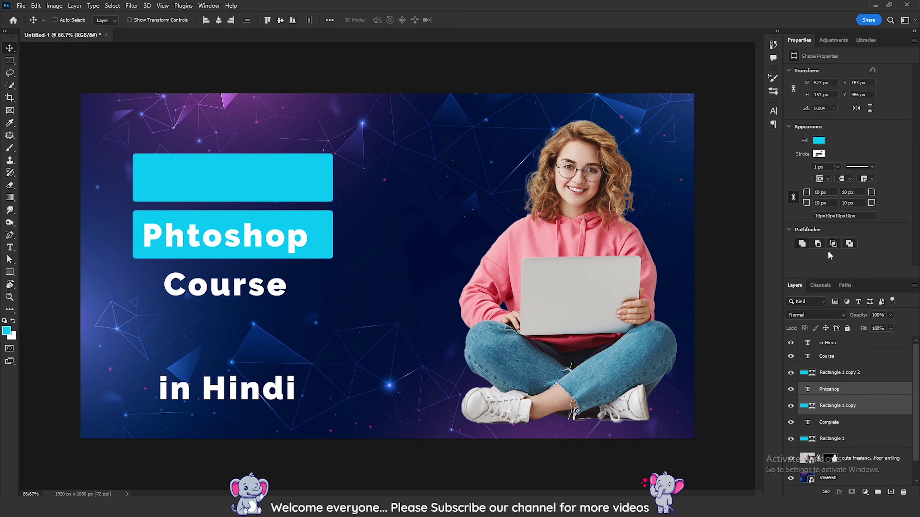
pyautogui.click(219, 20)
pyautogui.click(281, 21)
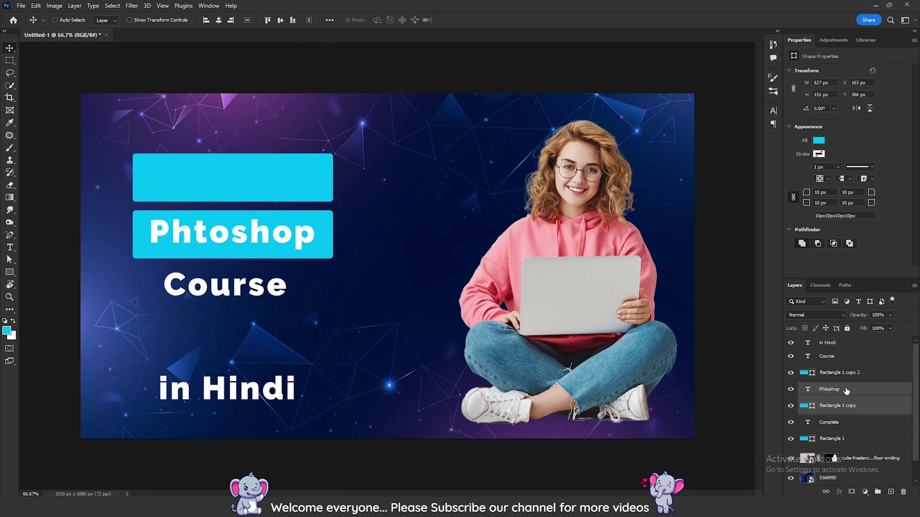
# Move the second box copy behind 'Course' and centre the text on it.
pyautogui.click(830, 375)
pyautogui.moveTo(236, 189); pyautogui.dragTo(243, 297)
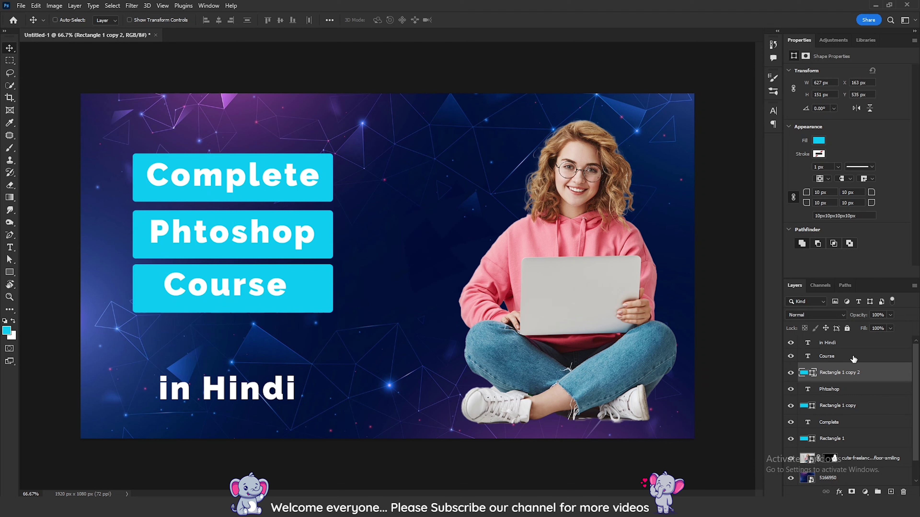
pyautogui.keyDown('ctrl'); pyautogui.click(846, 356); pyautogui.keyUp('ctrl')
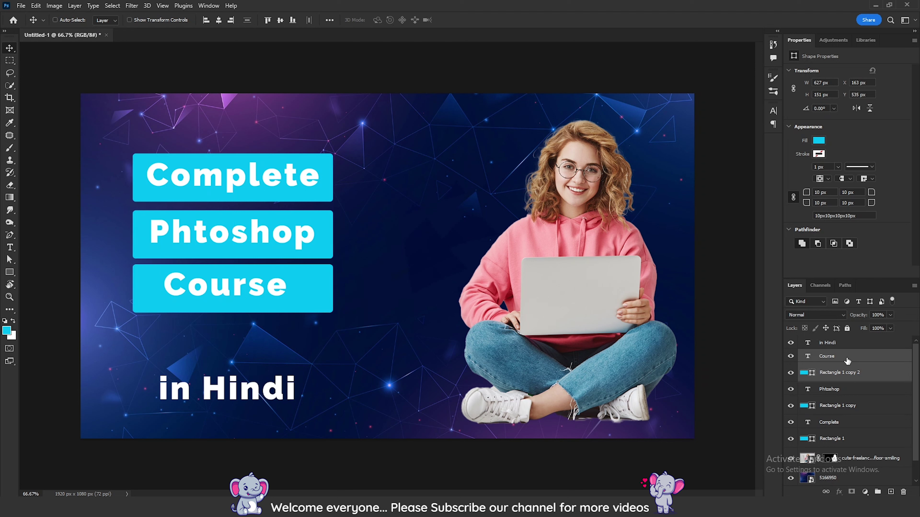
pyautogui.click(220, 20)
pyautogui.click(280, 20)
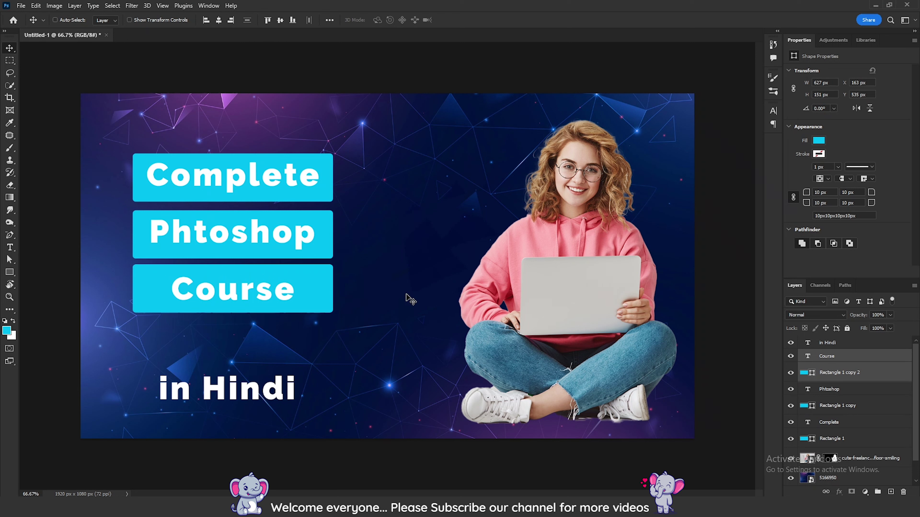
# Narrow the Course box evenly to 456 px and move 'in Hindi' up beneath it.
pyautogui.keyDown('ctrl'); pyautogui.click(303, 292); pyautogui.keyUp('ctrl')
pyautogui.hotkey('ctrl', 't')
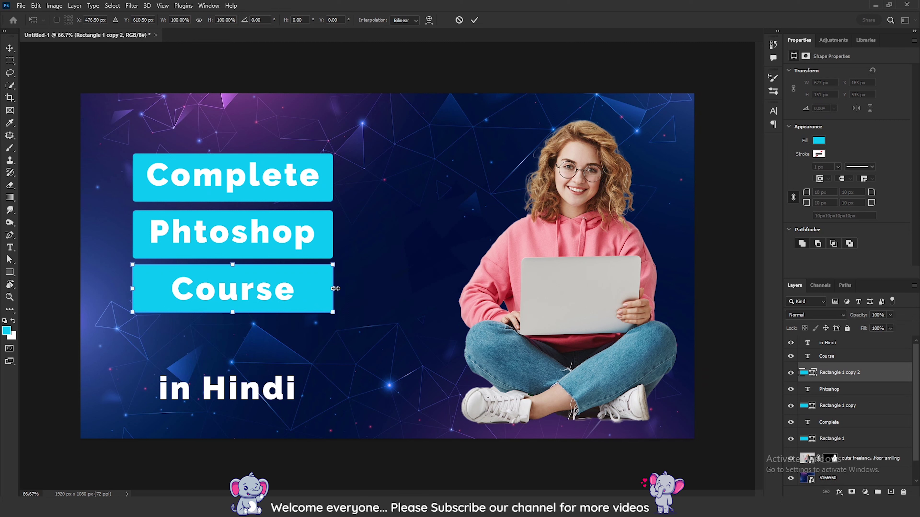
pyautogui.moveTo(335, 289); pyautogui.dragTo(309, 294)
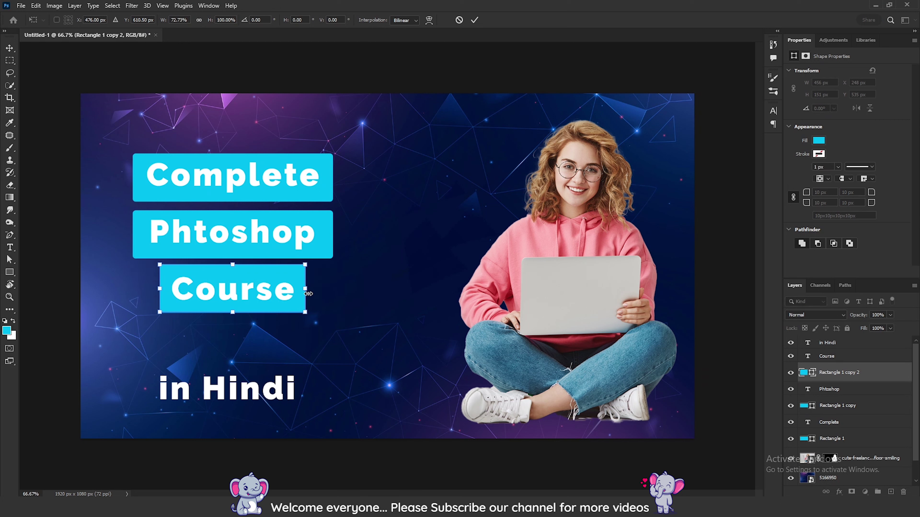
pyautogui.press('Return')
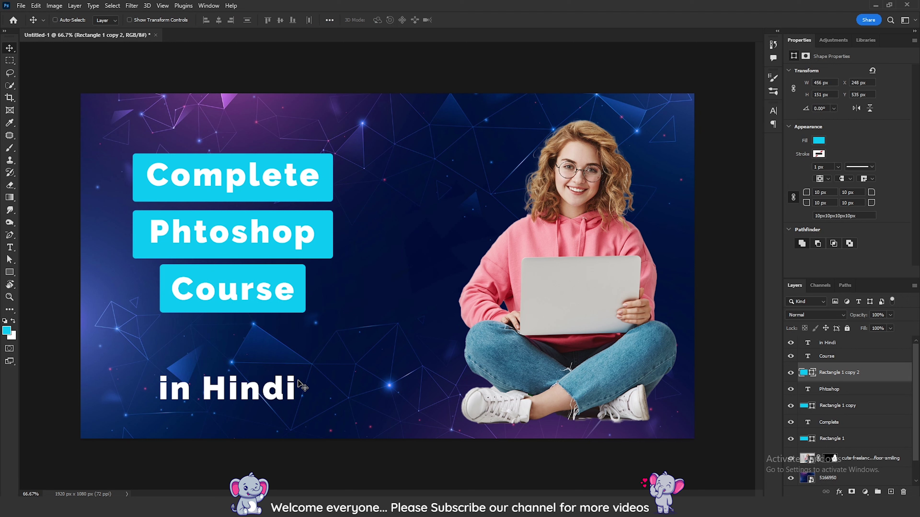
pyautogui.moveTo(233, 396); pyautogui.dragTo(291, 350)
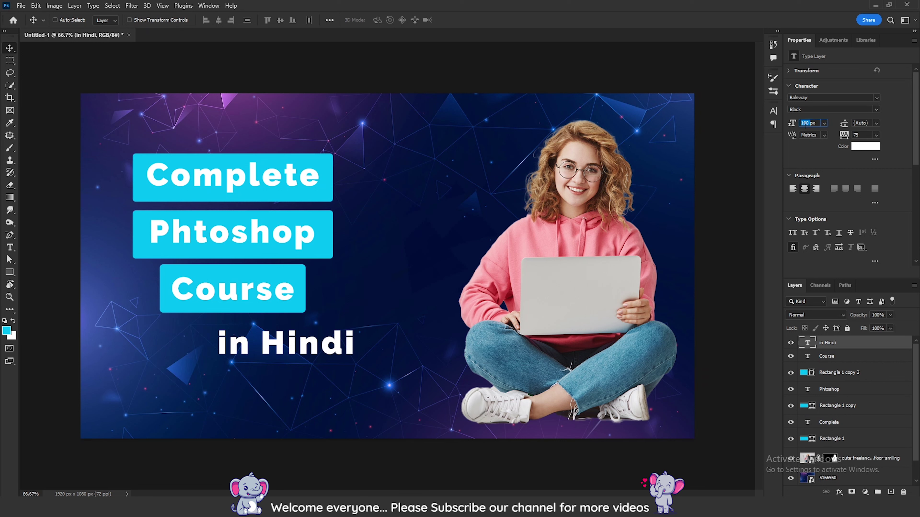
# Set 'in Hindi' to 50 px SemiBold and move it closer to the Course box.
pyautogui.write('50')
pyautogui.press('Return')
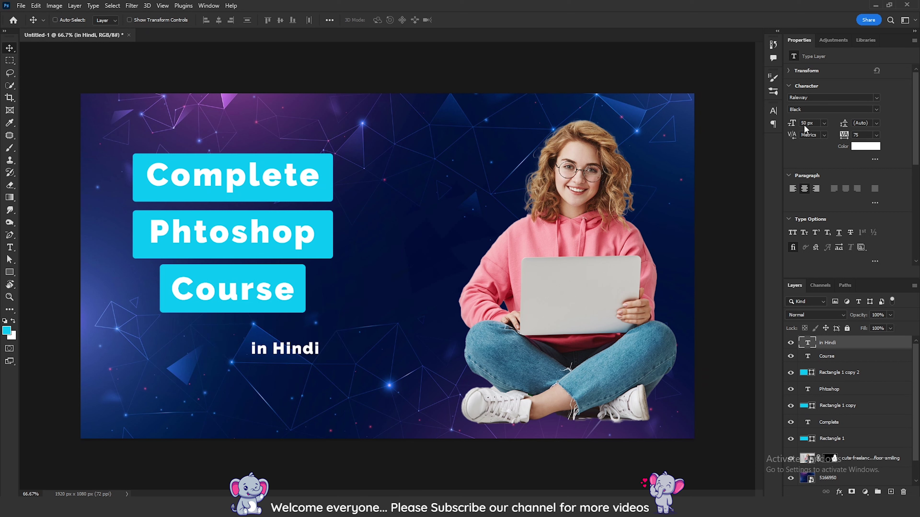
pyautogui.click(876, 110)
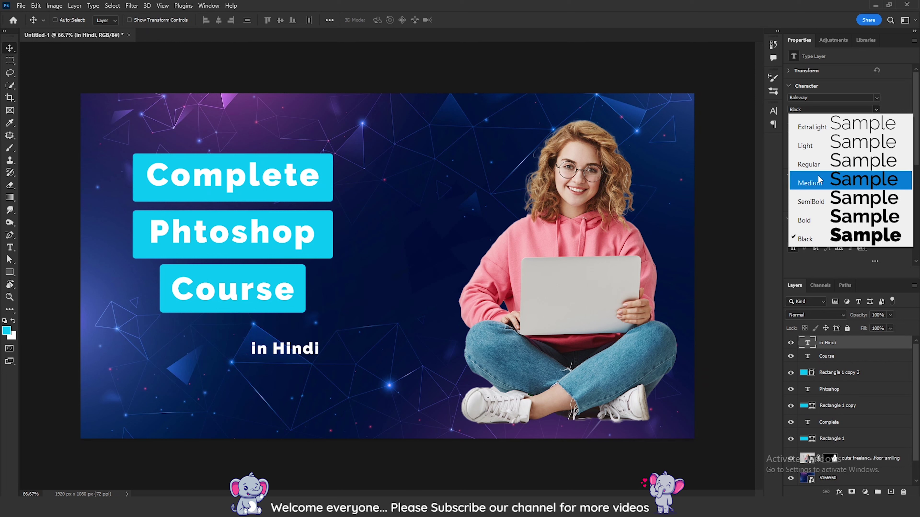
pyautogui.click(806, 179)
pyautogui.click(874, 108)
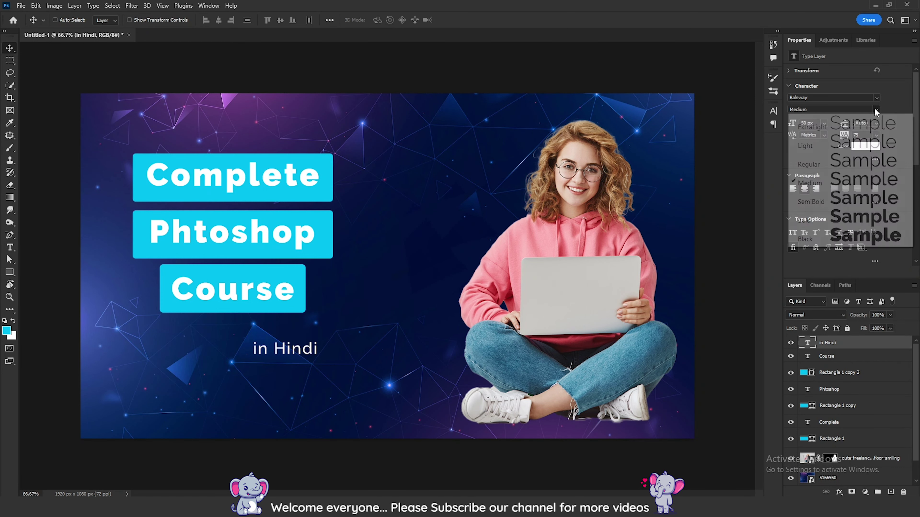
pyautogui.click(802, 202)
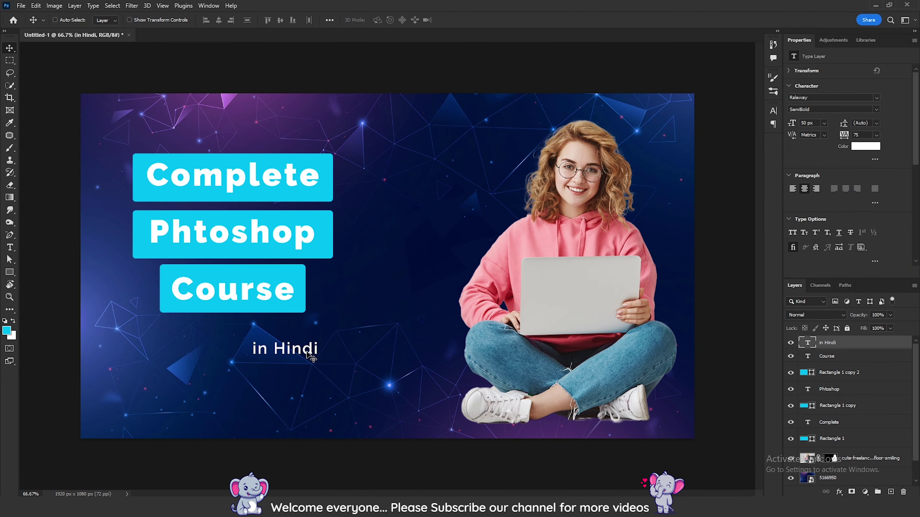
pyautogui.moveTo(308, 352); pyautogui.dragTo(284, 333)
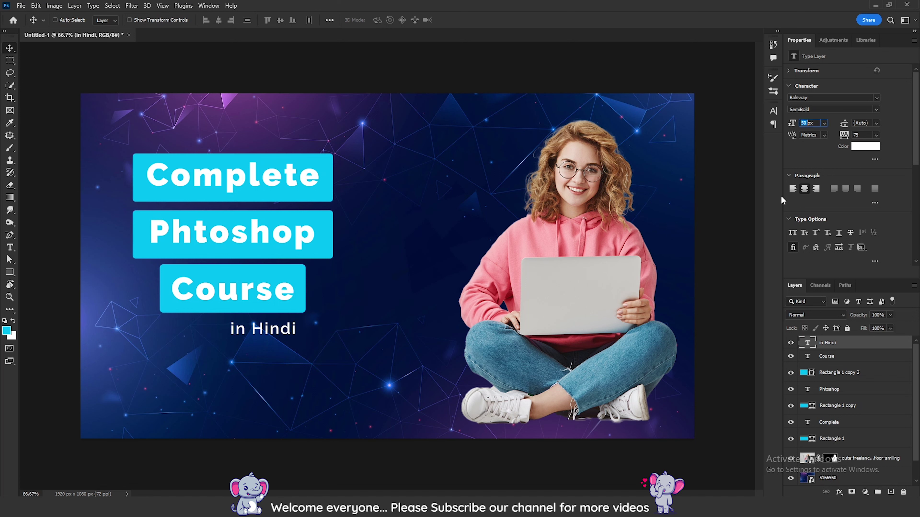
# Enlarge 'in Hindi' to 70 px and settle it just below the Course box.
pyautogui.write('70')
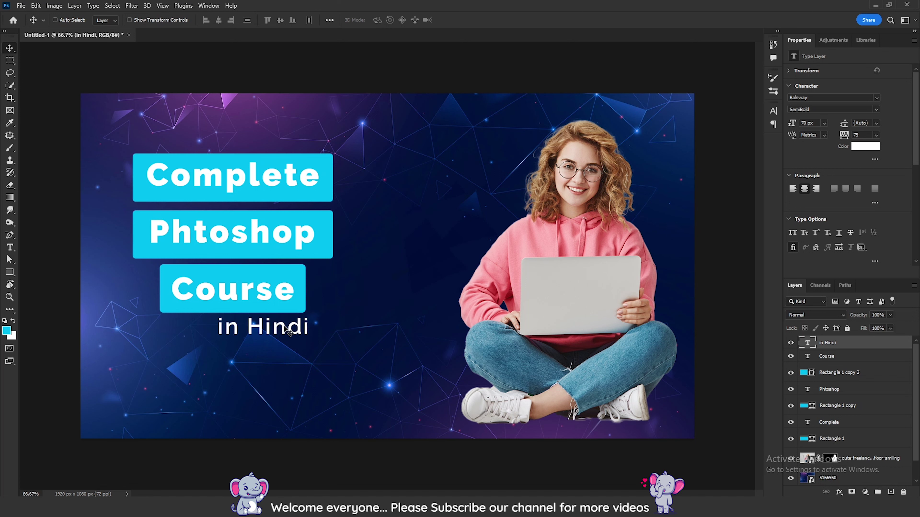
pyautogui.moveTo(277, 332); pyautogui.dragTo(275, 331)
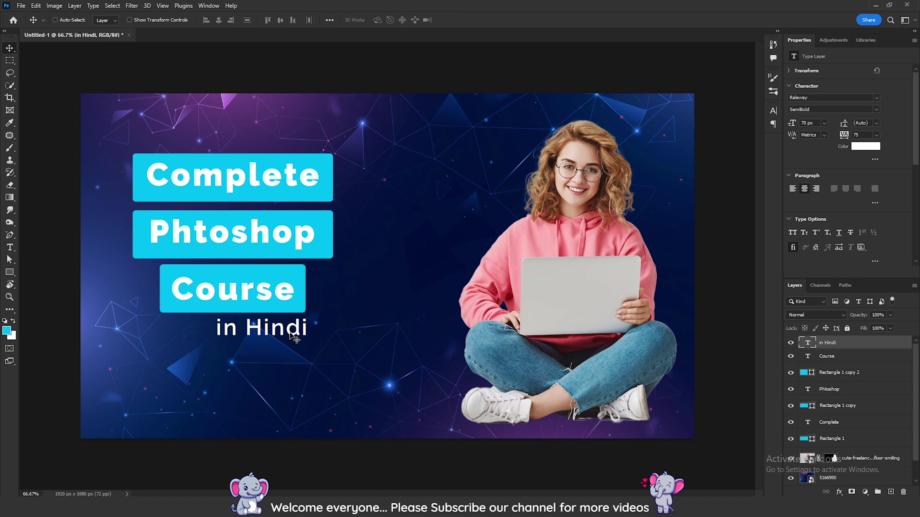
pyautogui.moveTo(290, 333); pyautogui.dragTo(288, 357)
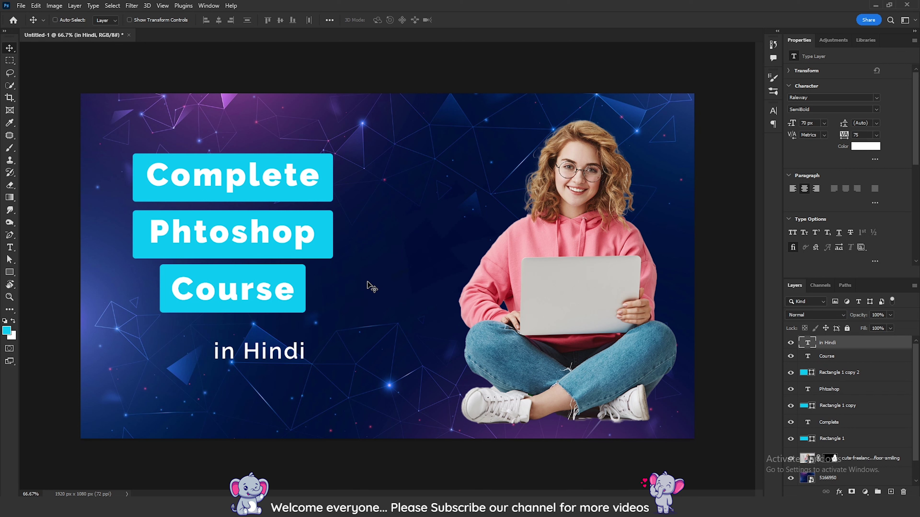
pyautogui.press('ctrl')
pyautogui.keyDown('ctrl'); pyautogui.click(325, 242); pyautogui.keyUp('ctrl')
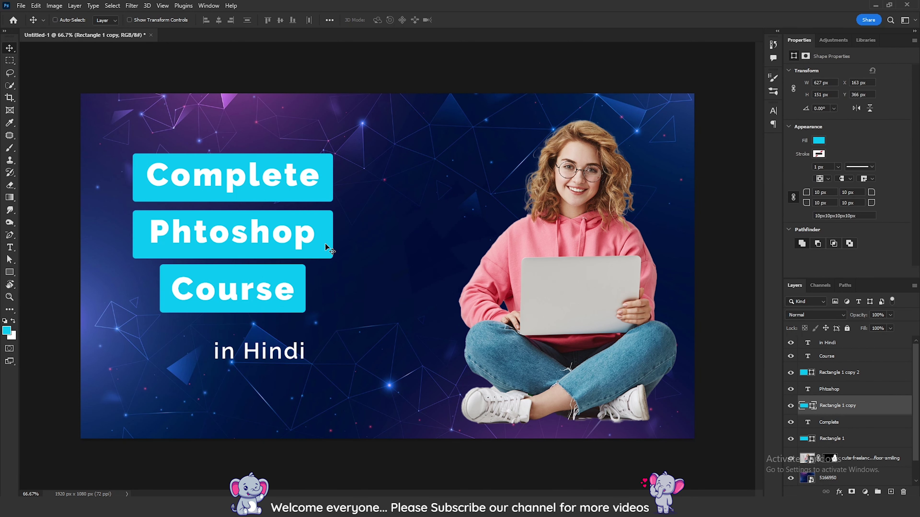
# Make the Phtoshop bar white and its lettering black.
pyautogui.doubleClick(807, 407)
pyautogui.moveTo(700, 269); pyautogui.dragTo(662, 203)
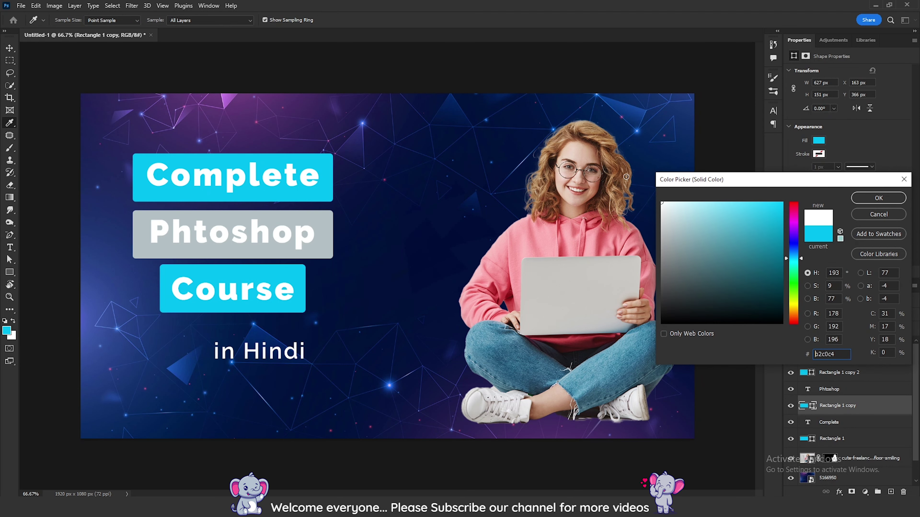
pyautogui.click(878, 198)
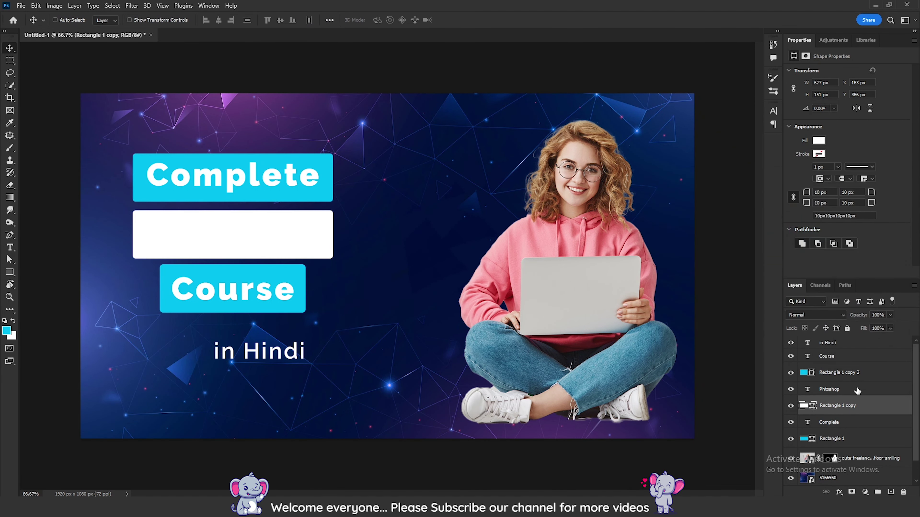
pyautogui.click(854, 392)
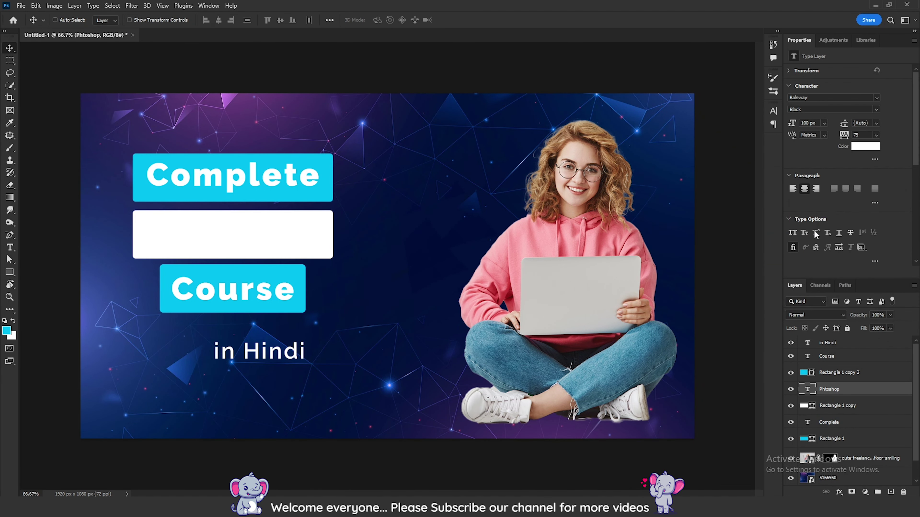
pyautogui.click(857, 147)
pyautogui.moveTo(734, 251); pyautogui.dragTo(621, 359)
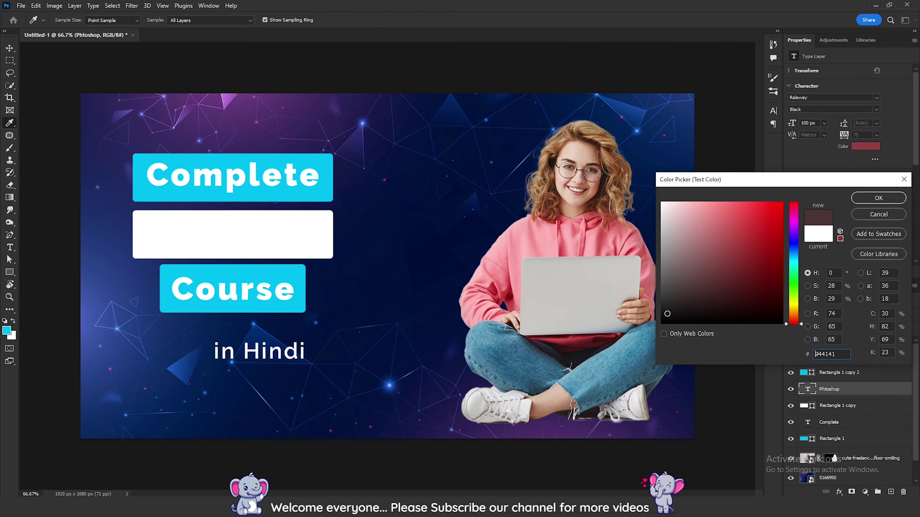
pyautogui.click(890, 201)
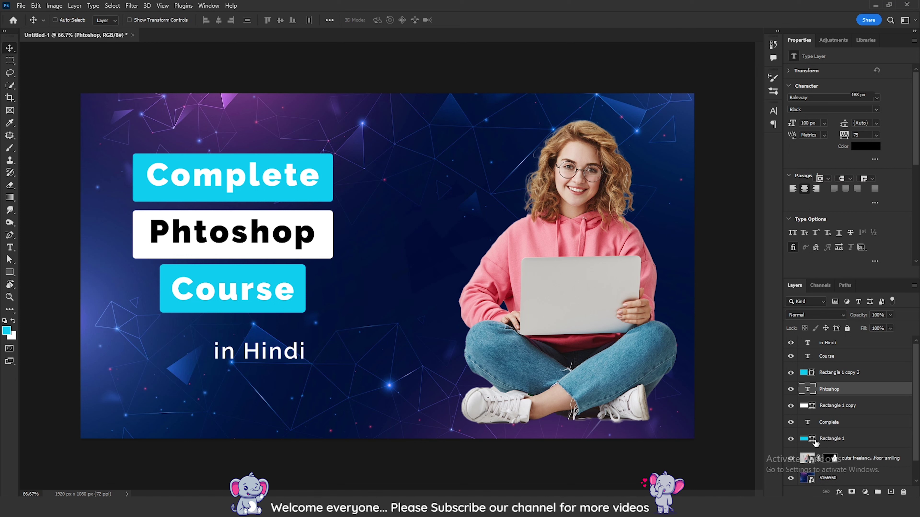
# Fill the Complete bar with red #ee5259, derived from the hoodie's pink.
pyautogui.click(804, 439)
pyautogui.doubleClick(805, 439)
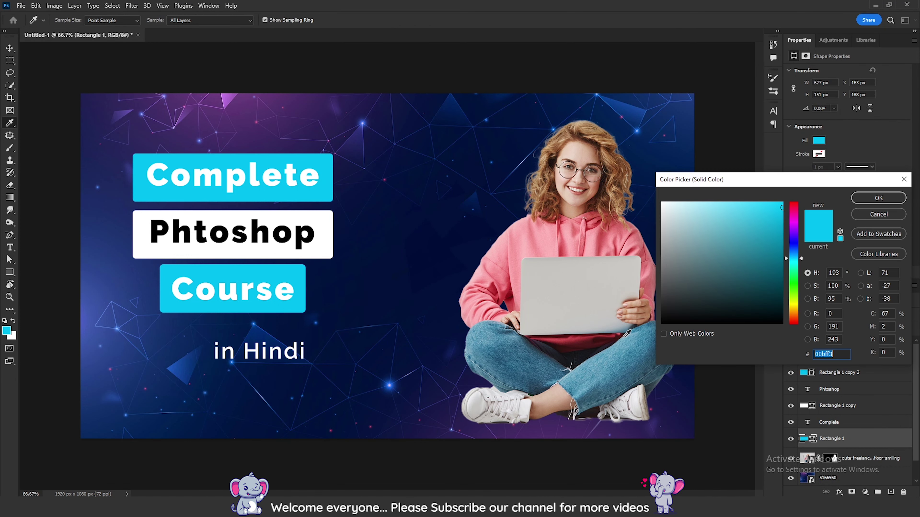
pyautogui.click(528, 238)
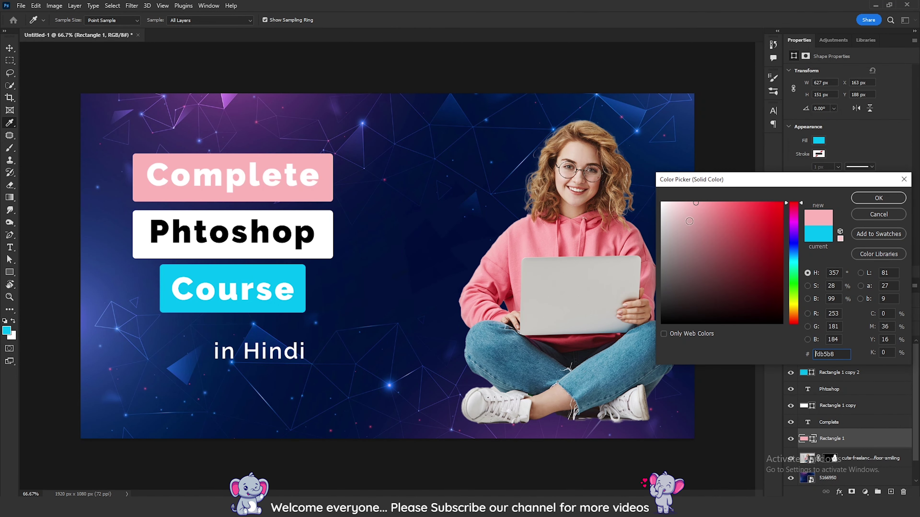
pyautogui.moveTo(725, 203); pyautogui.dragTo(730, 212)
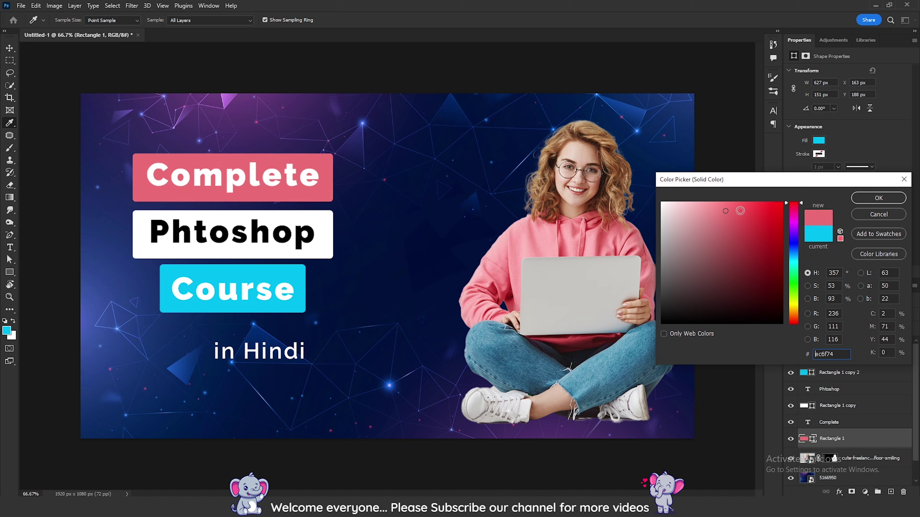
pyautogui.click(741, 210)
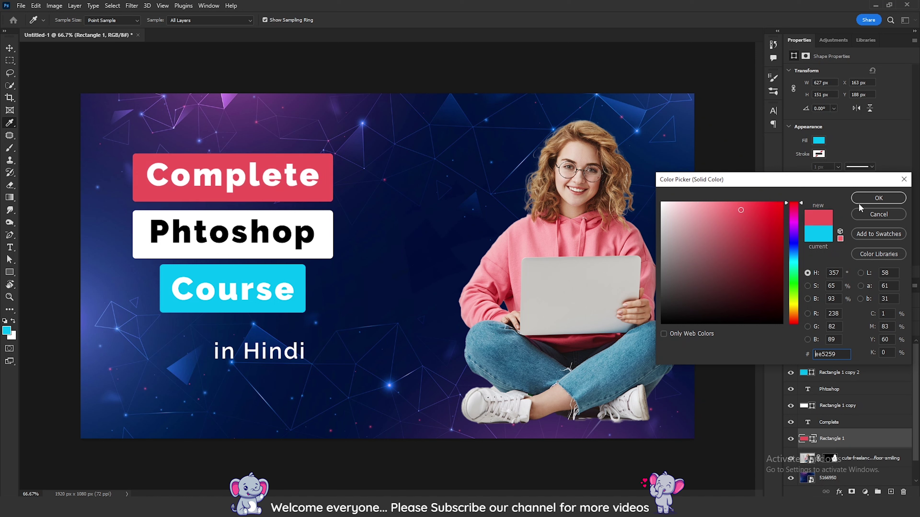
pyautogui.click(878, 198)
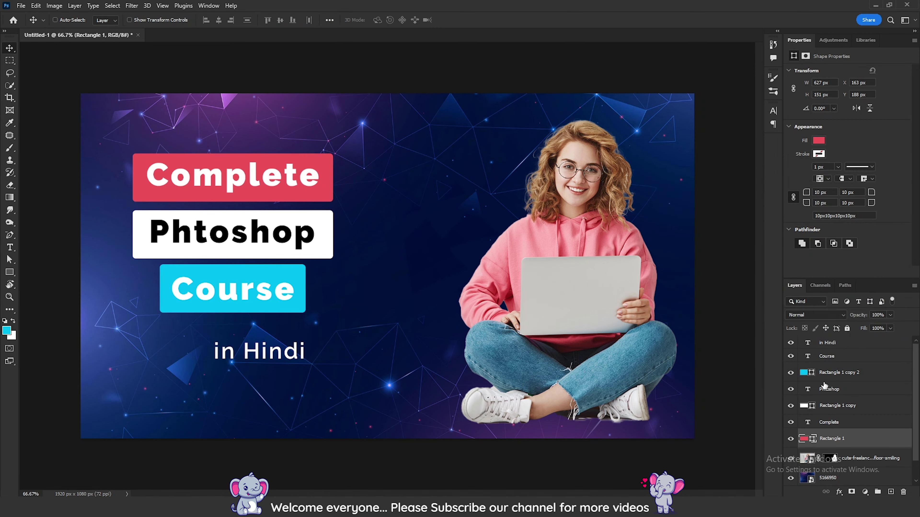
# Fill the Course bar with the same red sampled from the Complete bar.
pyautogui.click(823, 372)
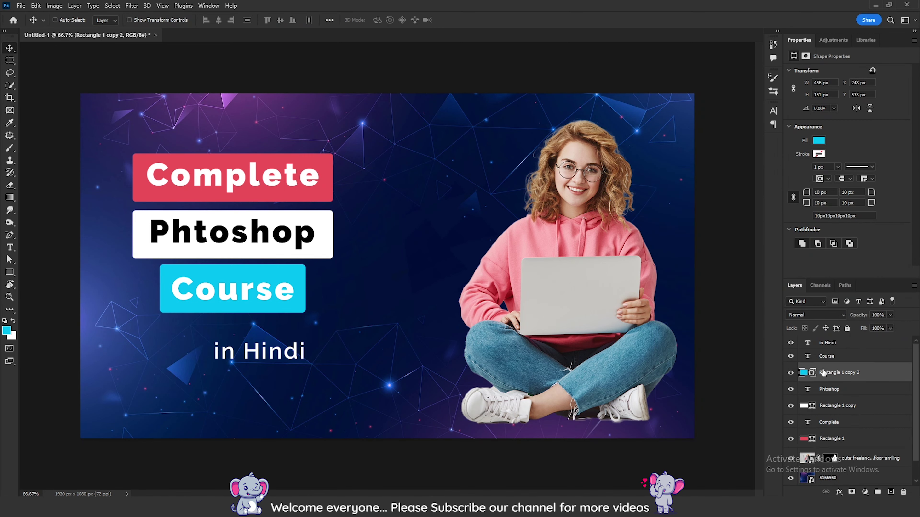
pyautogui.doubleClick(803, 373)
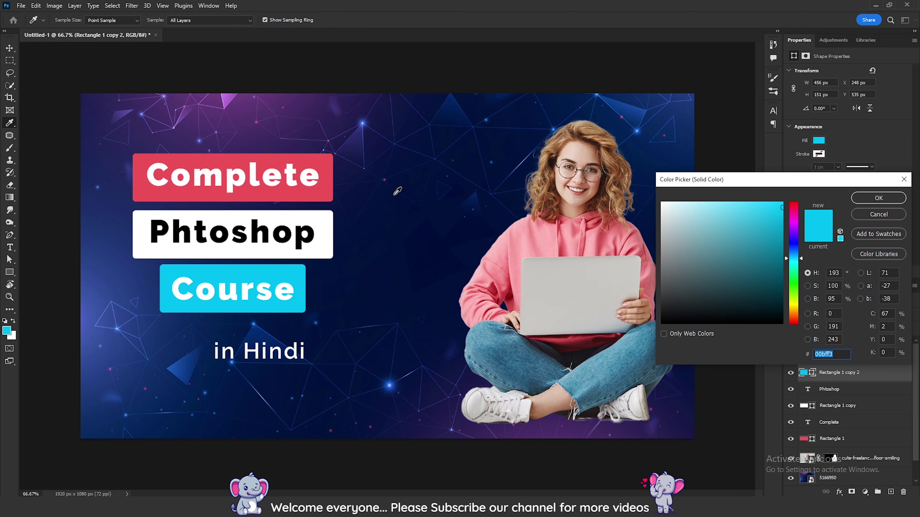
pyautogui.click(327, 160)
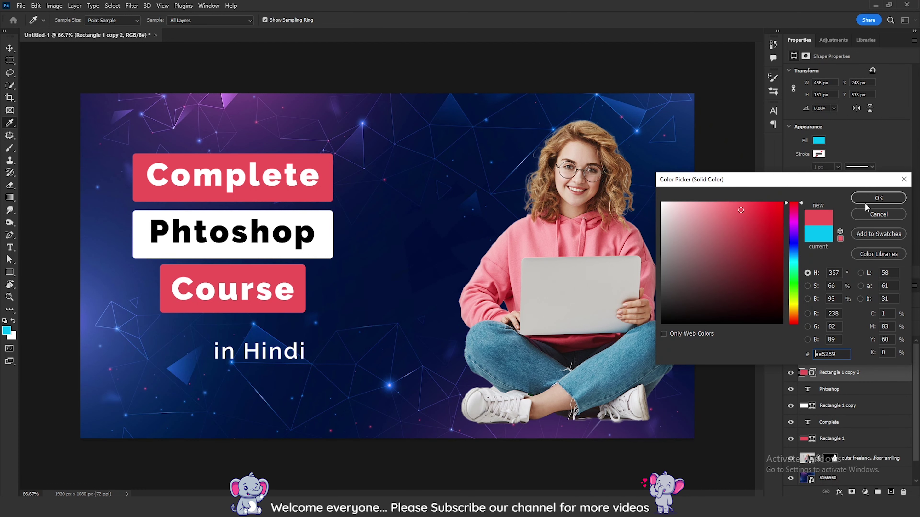
pyautogui.click(878, 198)
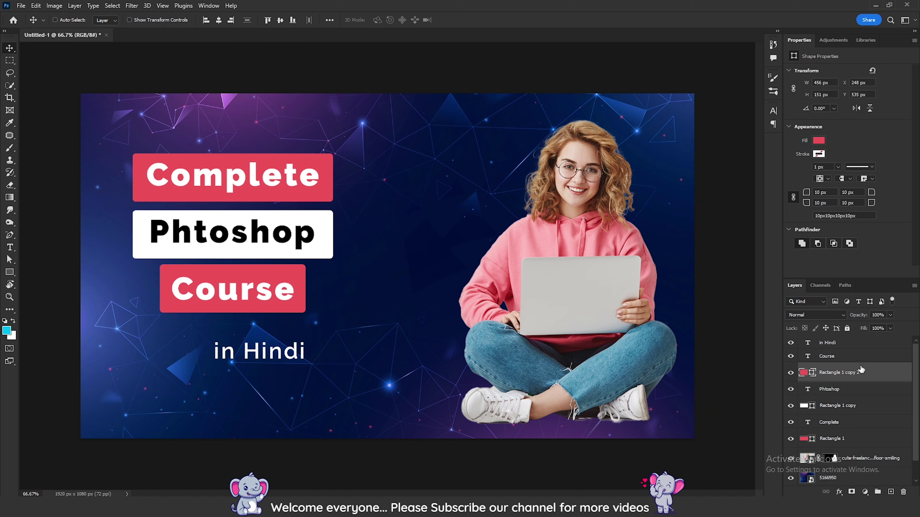
# Group the Course, Phtoshop and Complete words each with their bars using Ctrl+G.
pyautogui.keyDown('shift'); pyautogui.click(858, 352); pyautogui.keyUp('shift')
pyautogui.click(868, 375)
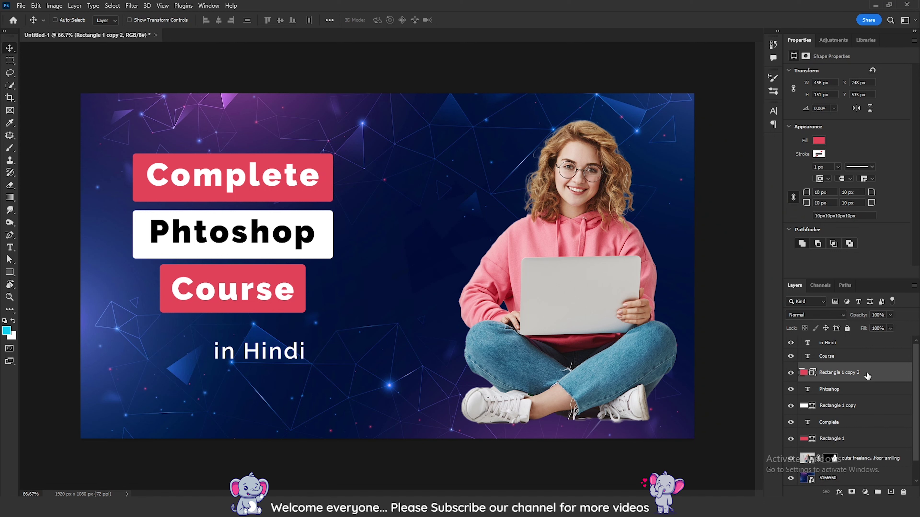
pyautogui.keyDown('shift'); pyautogui.click(858, 356); pyautogui.keyUp('shift')
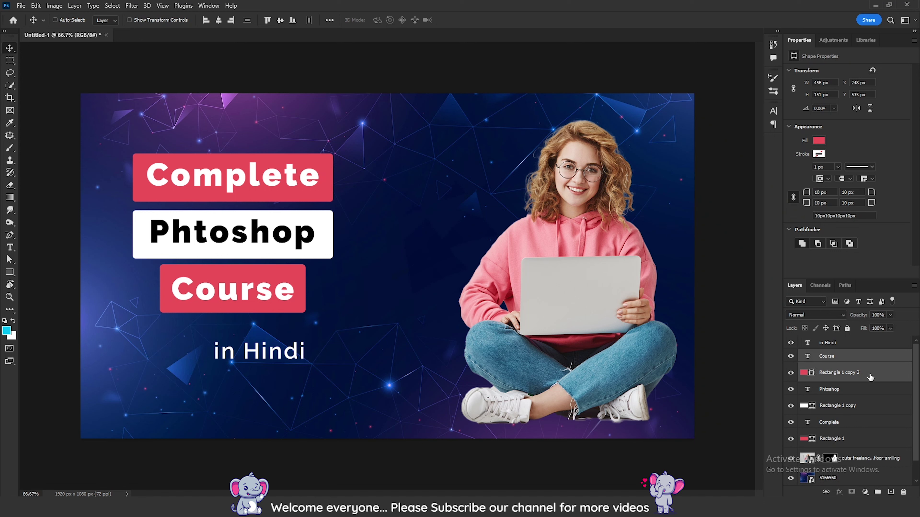
pyautogui.hotkey('ctrl', 'g')
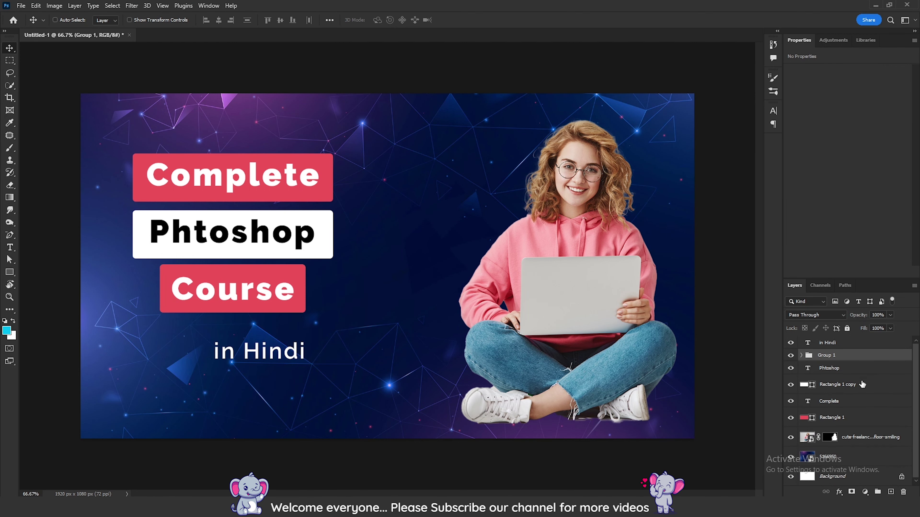
pyautogui.keyDown('shift'); pyautogui.click(862, 384); pyautogui.keyUp('shift')
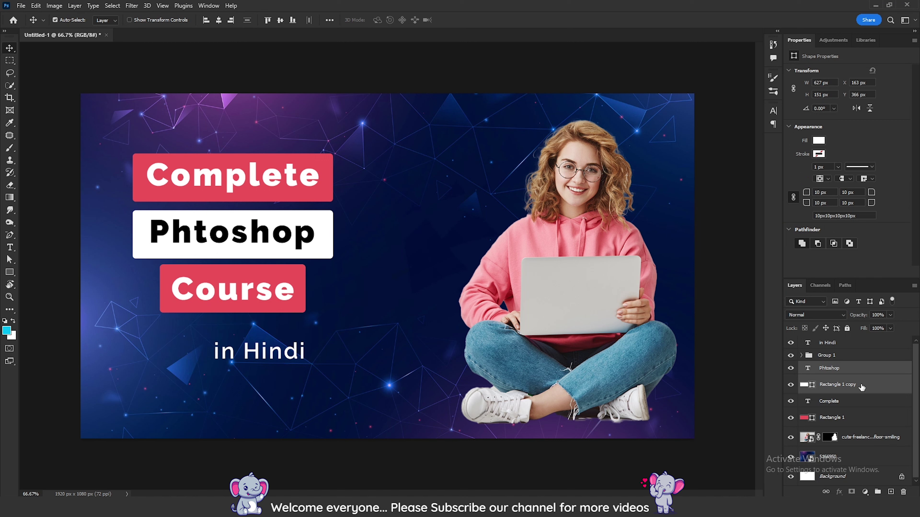
pyautogui.hotkey('ctrl', 'g')
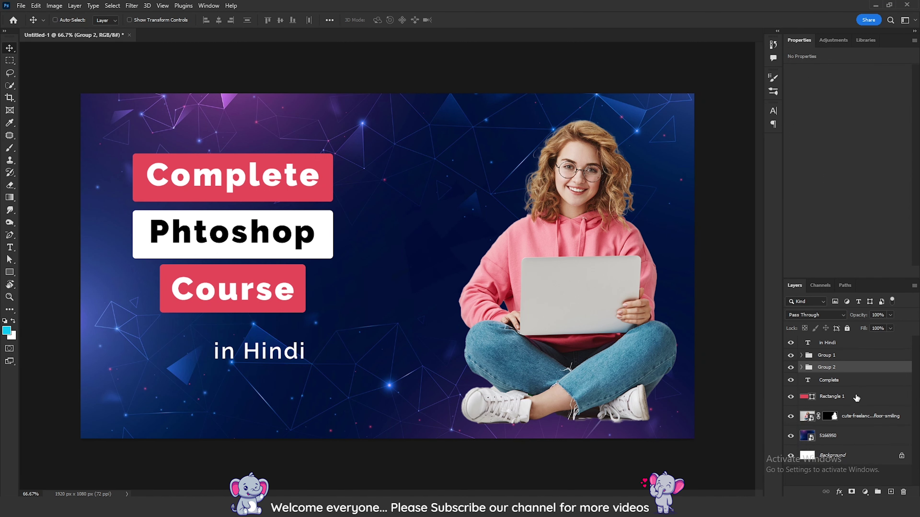
pyautogui.click(848, 381)
pyautogui.keyDown('shift'); pyautogui.click(854, 395); pyautogui.keyUp('shift')
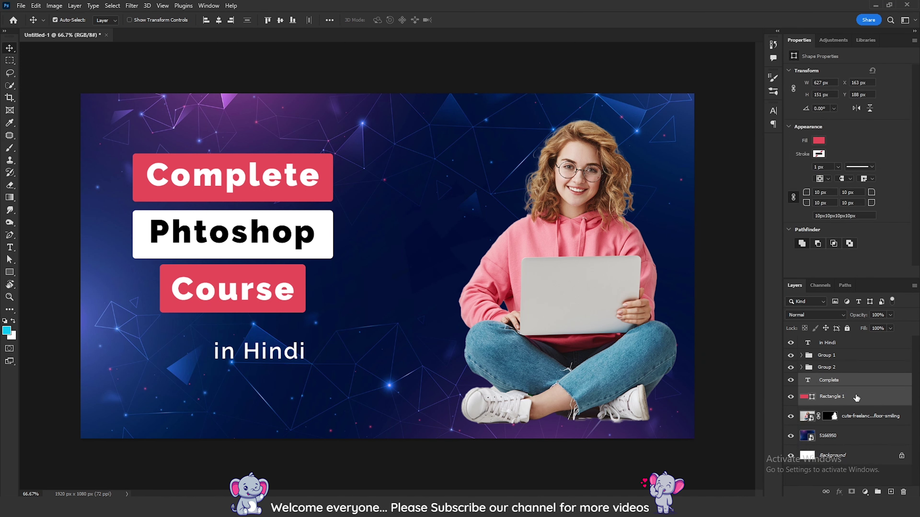
pyautogui.hotkey('ctrl', 'g')
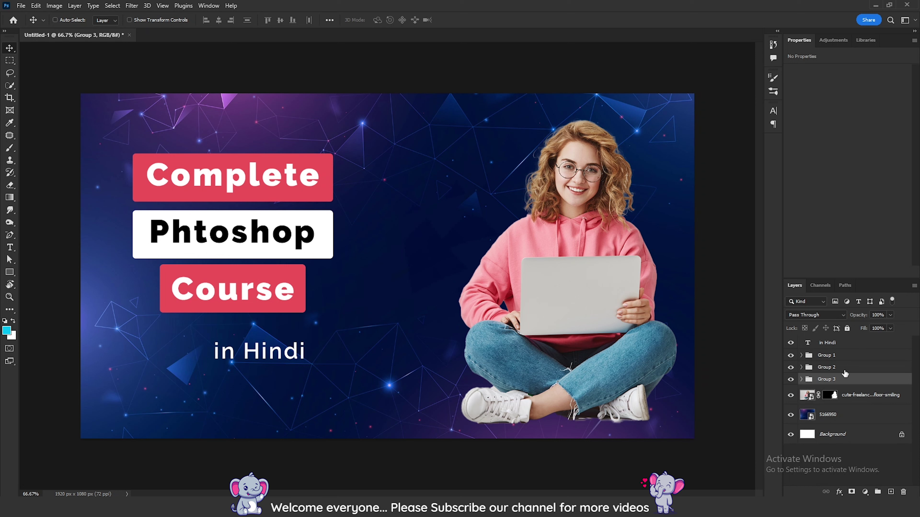
# Centre the three title groups horizontally and distribute them evenly vertically.
pyautogui.keyDown('shift'); pyautogui.click(848, 355); pyautogui.keyUp('shift')
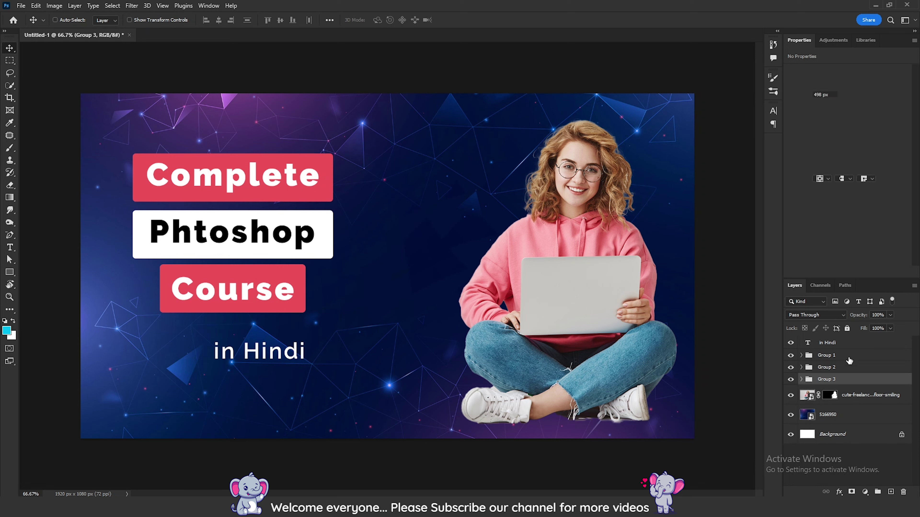
pyautogui.click(220, 22)
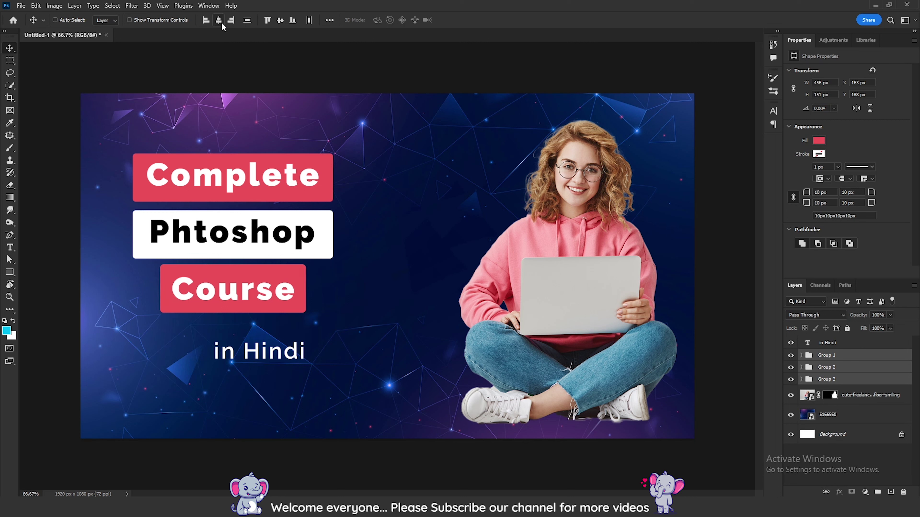
pyautogui.click(248, 21)
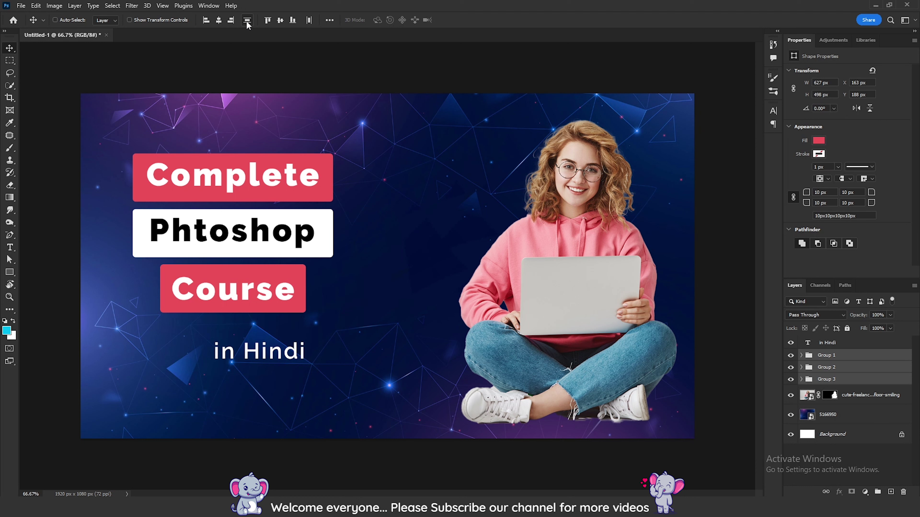
# Position the 'in Hindi' text just beneath the Course bar.
pyautogui.click(839, 342)
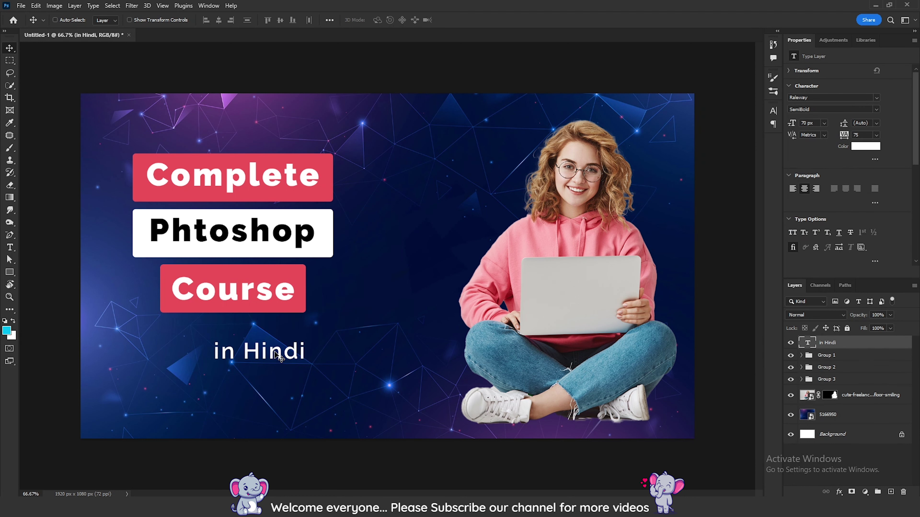
pyautogui.moveTo(274, 351); pyautogui.dragTo(272, 329)
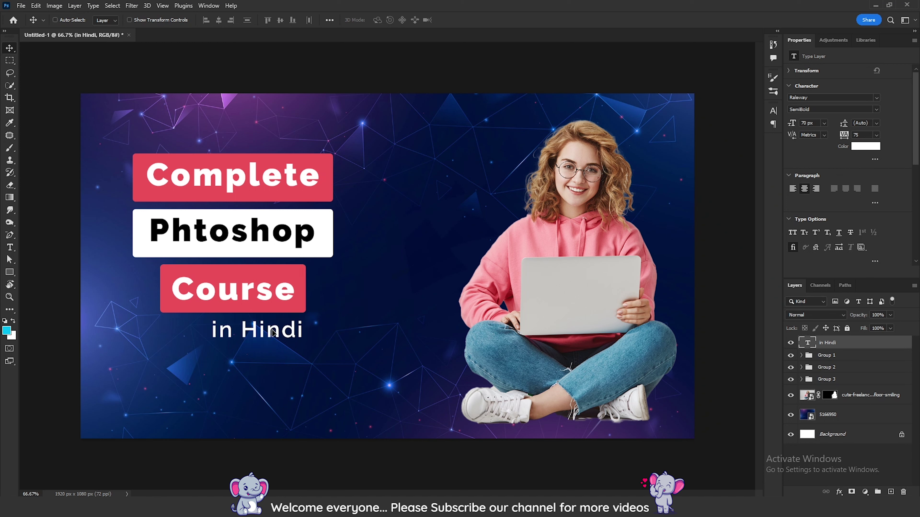
pyautogui.moveTo(272, 330); pyautogui.dragTo(277, 330)
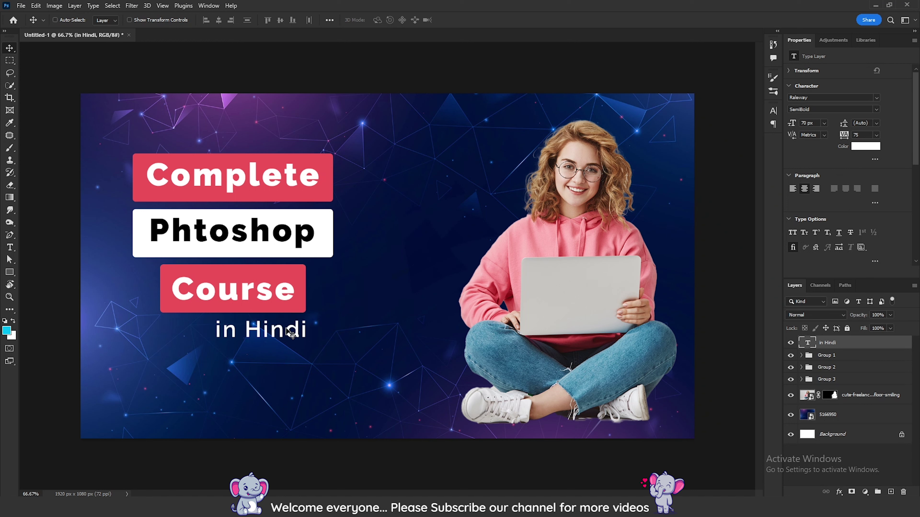
pyautogui.moveTo(290, 332); pyautogui.dragTo(287, 331)
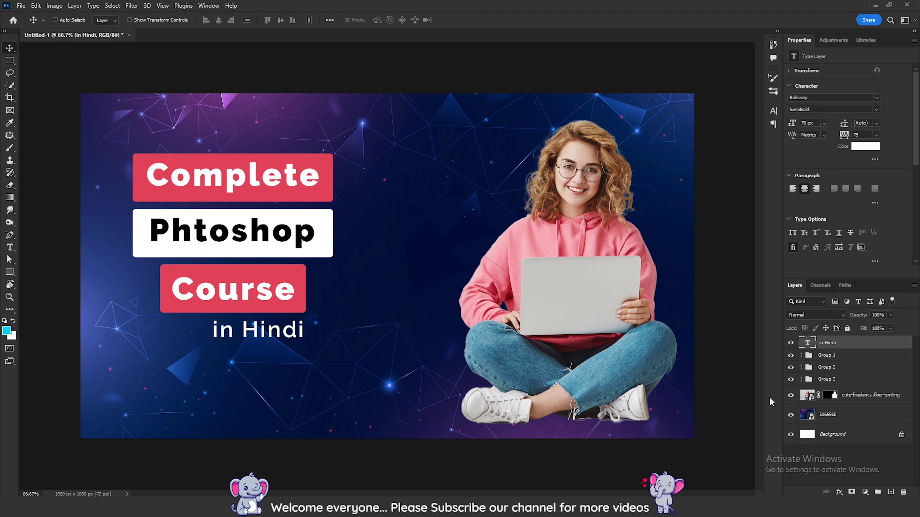
# Tilt the whole title block about -10.68°, enlarge it, and move it slightly lower.
pyautogui.keyDown('shift'); pyautogui.click(843, 379); pyautogui.keyUp('shift')
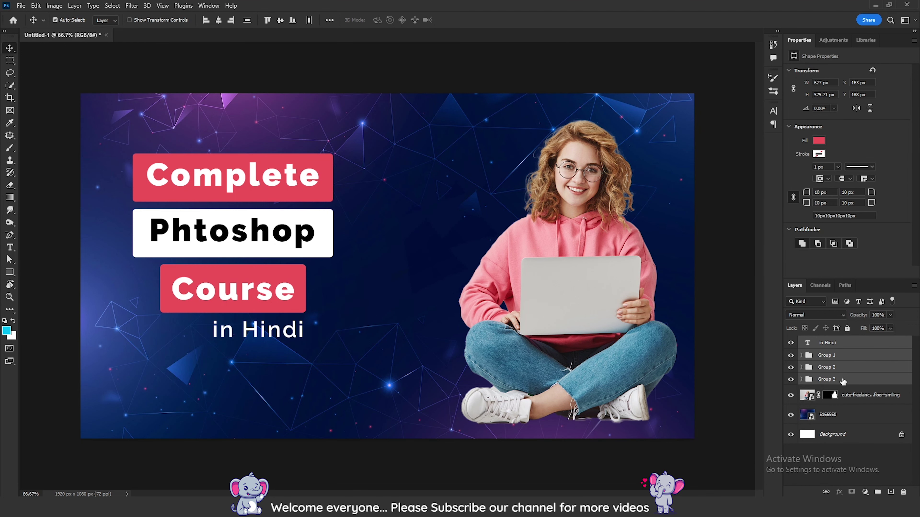
pyautogui.hotkey('ctrl', 't')
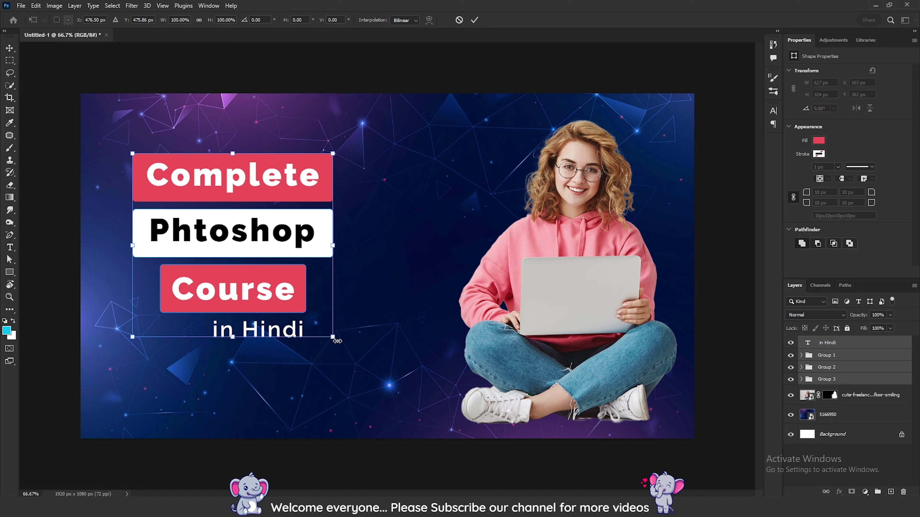
pyautogui.moveTo(343, 348); pyautogui.dragTo(364, 328)
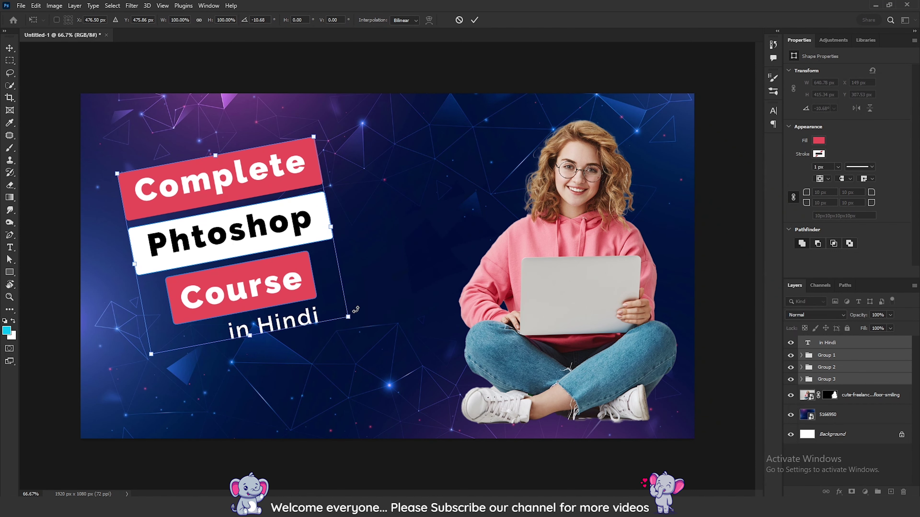
pyautogui.moveTo(348, 316)
pyautogui.mouseDown()
pyautogui.moveTo(408, 345)
pyautogui.moveTo(397, 342)
pyautogui.mouseUp()
pyautogui.press('Return')
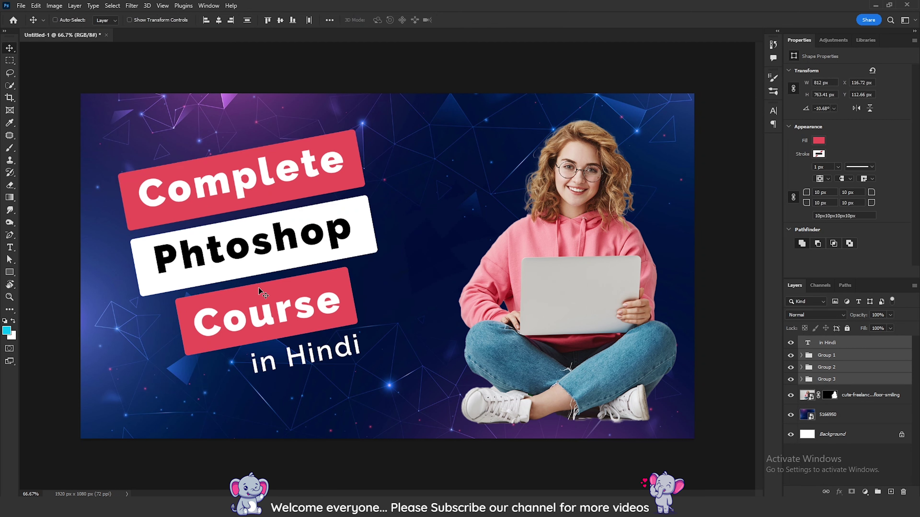
pyautogui.moveTo(227, 217)
pyautogui.mouseDown()
pyautogui.moveTo(222, 245)
pyautogui.moveTo(231, 237)
pyautogui.mouseUp()
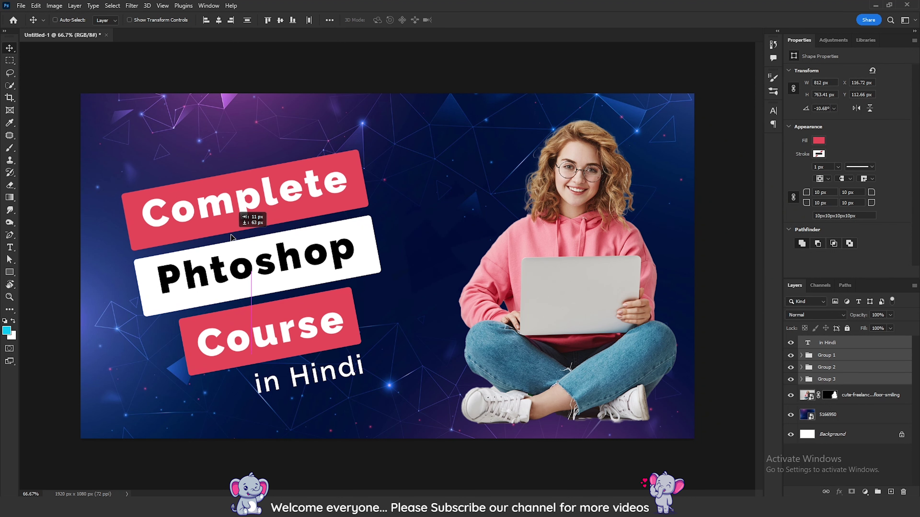
pyautogui.moveTo(231, 237); pyautogui.dragTo(232, 238)
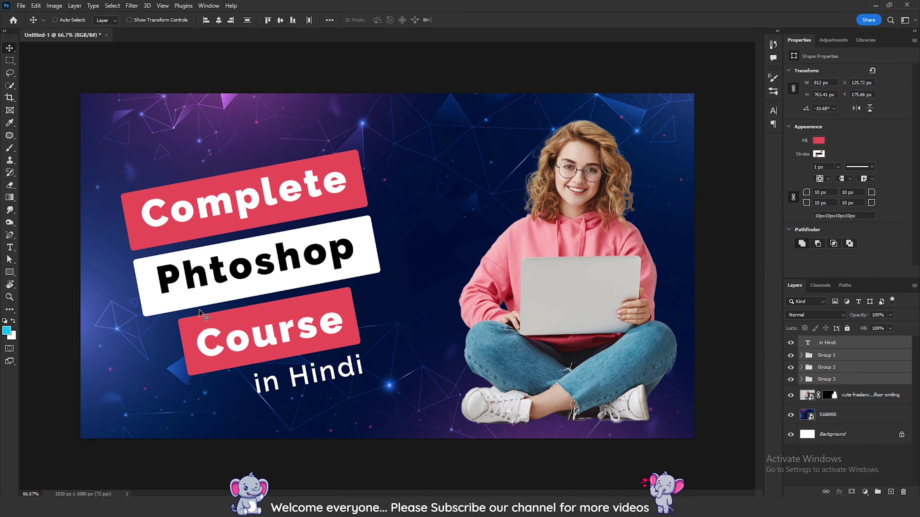
# Place the Ps logo image, scaled down, in the top-left corner.
pyautogui.moveTo(201, 313); pyautogui.dragTo(178, 161)
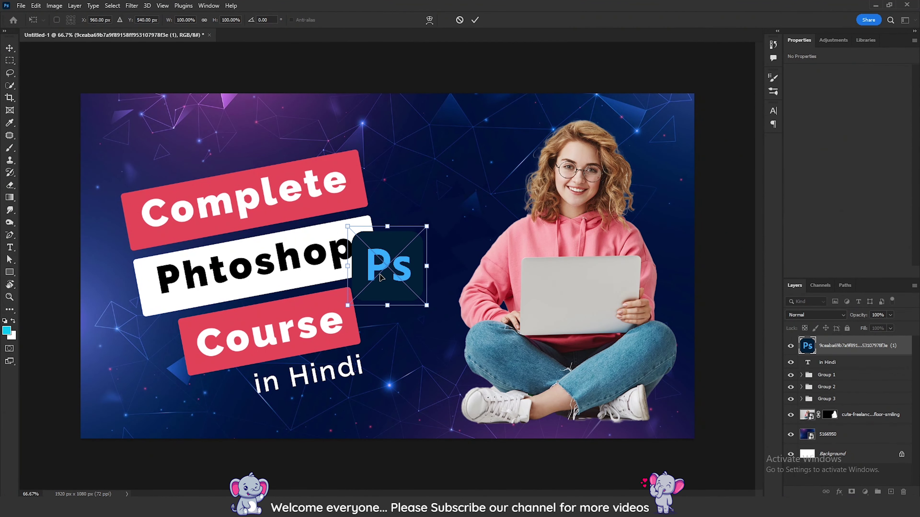
pyautogui.moveTo(381, 277); pyautogui.dragTo(152, 140)
pyautogui.moveTo(178, 99)
pyautogui.mouseDown()
pyautogui.moveTo(137, 138)
pyautogui.moveTo(120, 124)
pyautogui.mouseUp()
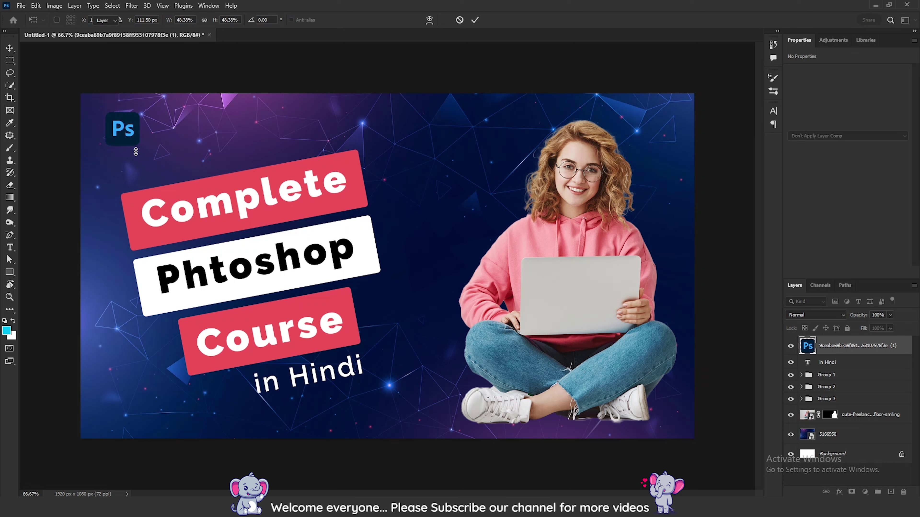
pyautogui.moveTo(141, 149); pyautogui.dragTo(150, 154)
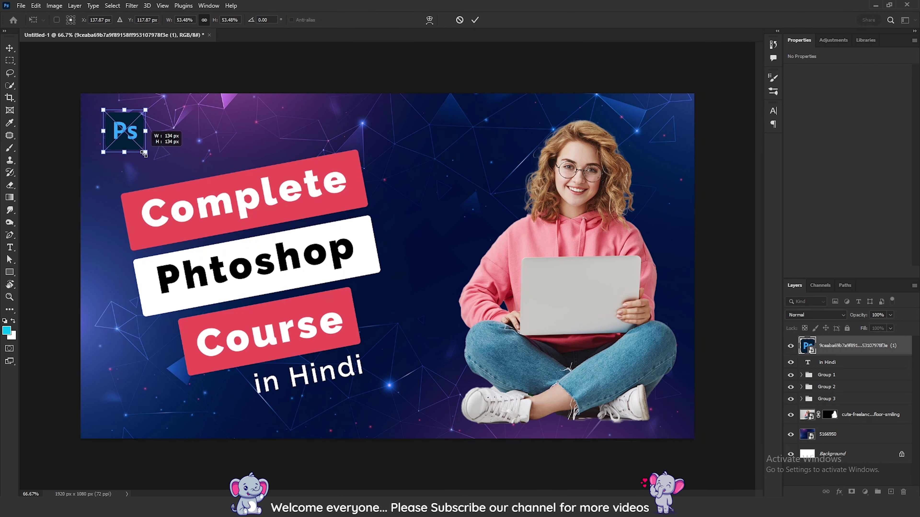
pyautogui.press('Return')
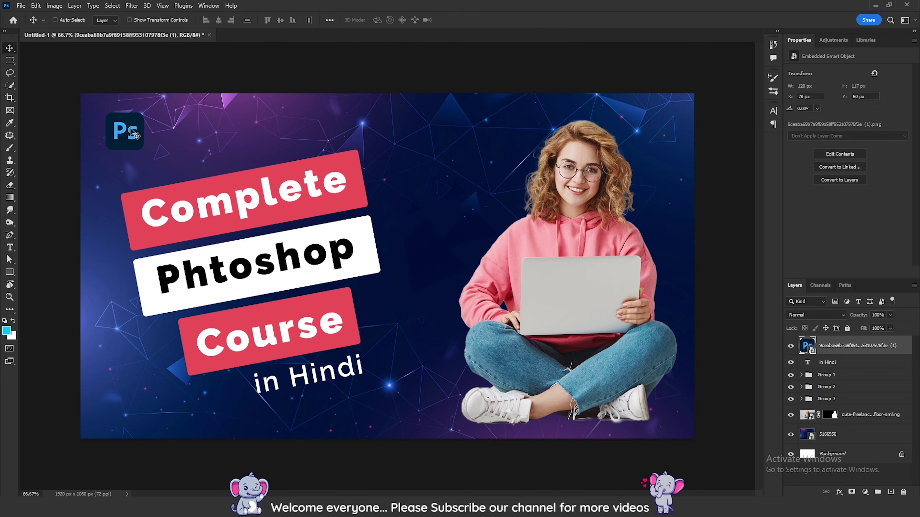
# Put a smaller copy of the Ps logo on the girl's laptop lid.
pyautogui.moveTo(133, 131); pyautogui.dragTo(582, 299)
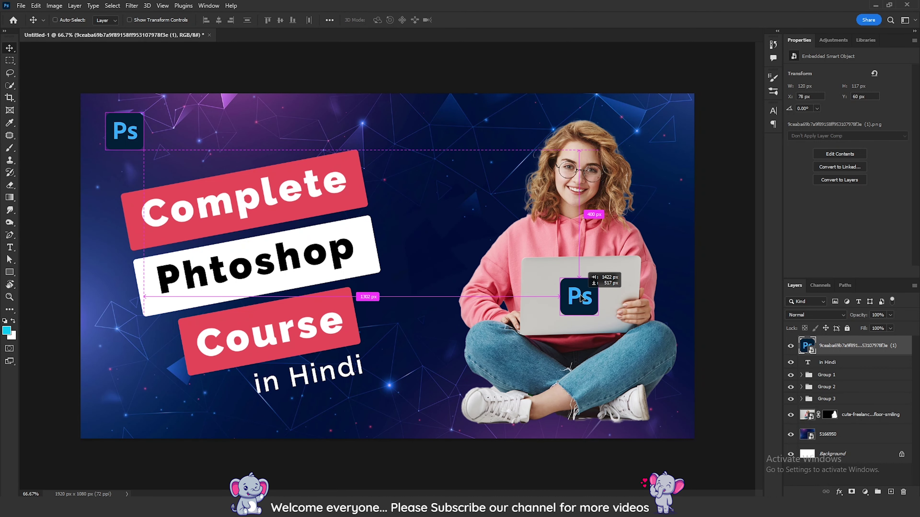
pyautogui.hotkey('ctrl', 't')
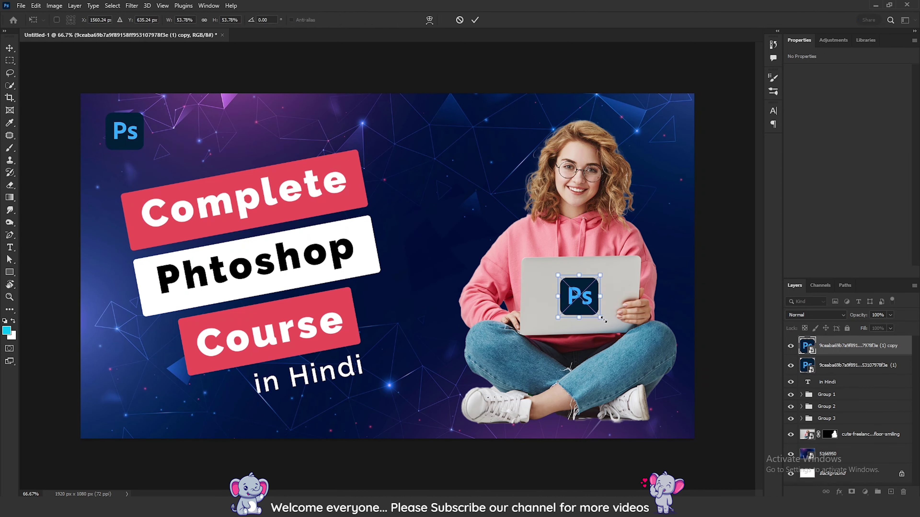
pyautogui.moveTo(597, 315); pyautogui.dragTo(574, 303)
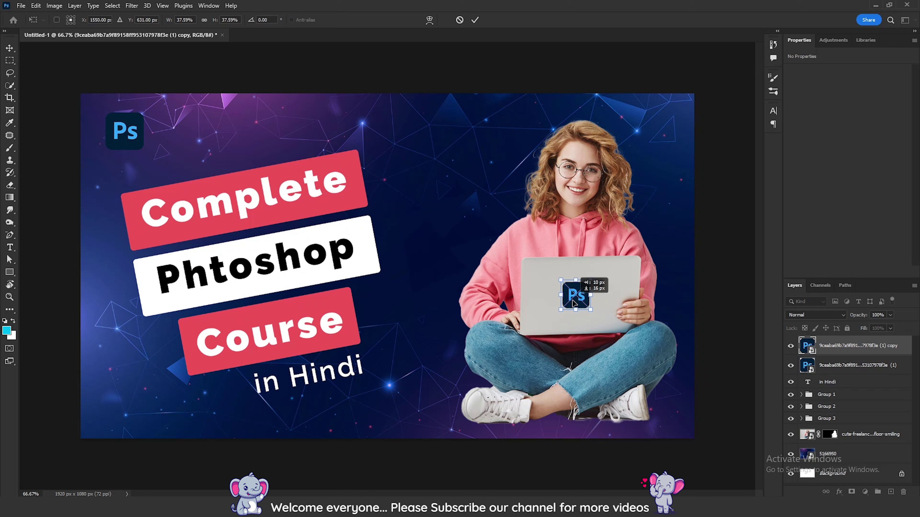
pyautogui.press('Return')
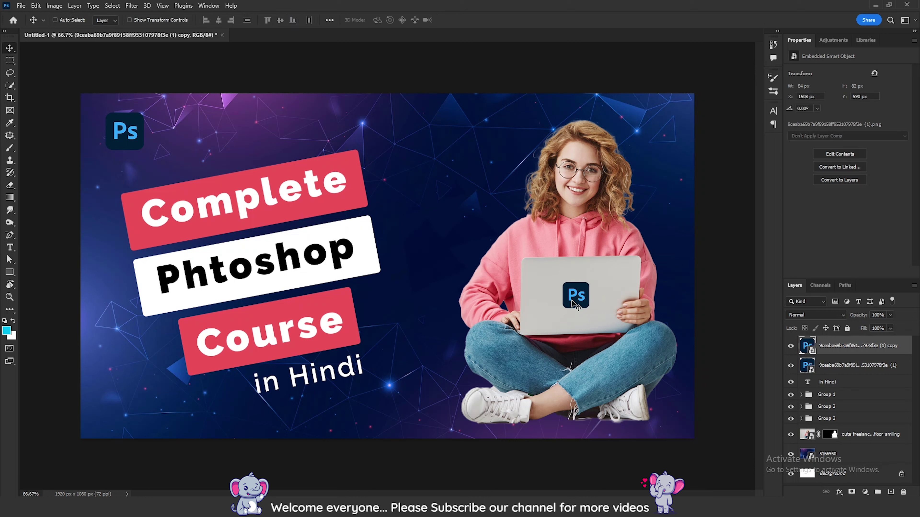
# Add a Stroke layer style to the top-left Ps logo, then place the office photo.
pyautogui.keyDown('ctrl'); pyautogui.click(124, 132); pyautogui.keyUp('ctrl')
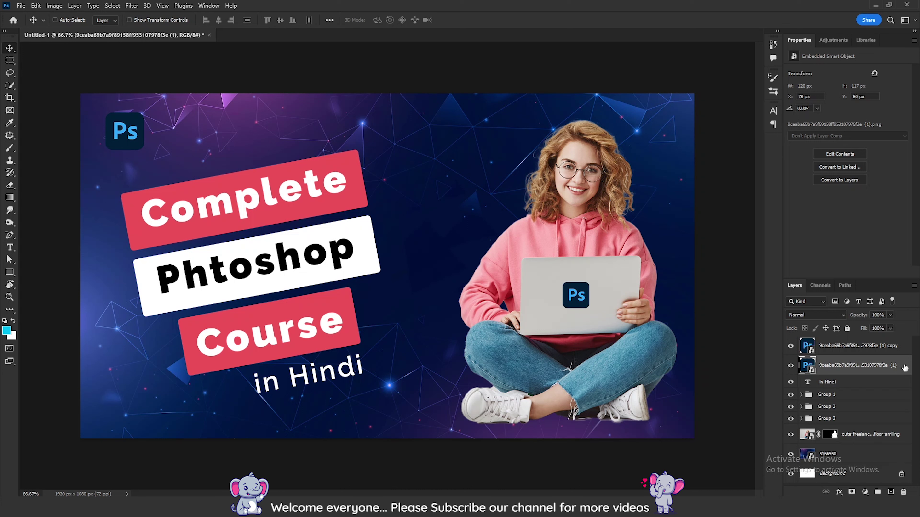
pyautogui.doubleClick(904, 367)
pyautogui.press('Return')
pyautogui.doubleClick(904, 371)
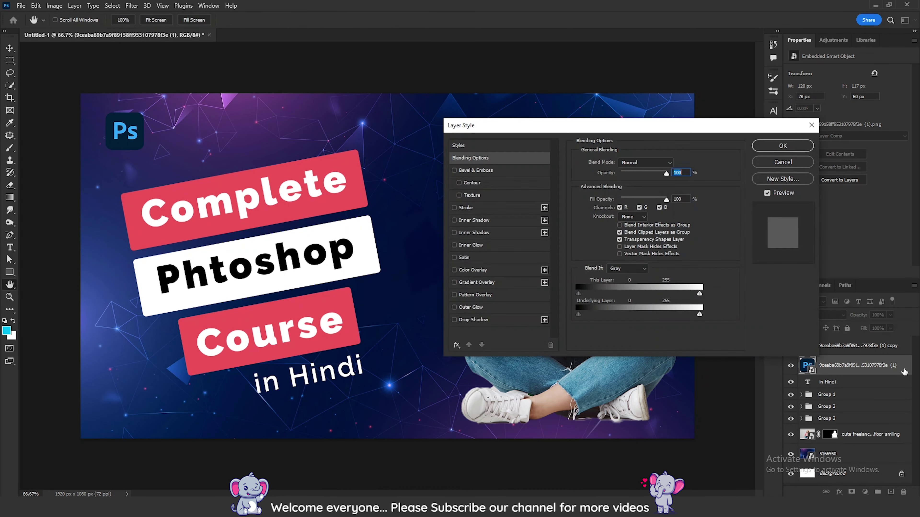
pyautogui.click(495, 212)
pyautogui.click(782, 146)
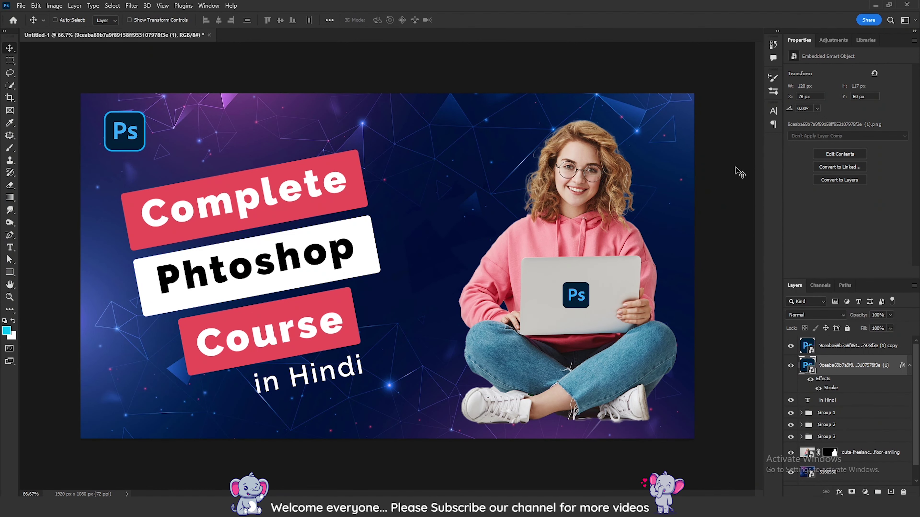
pyautogui.moveTo(739, 174); pyautogui.dragTo(404, 187)
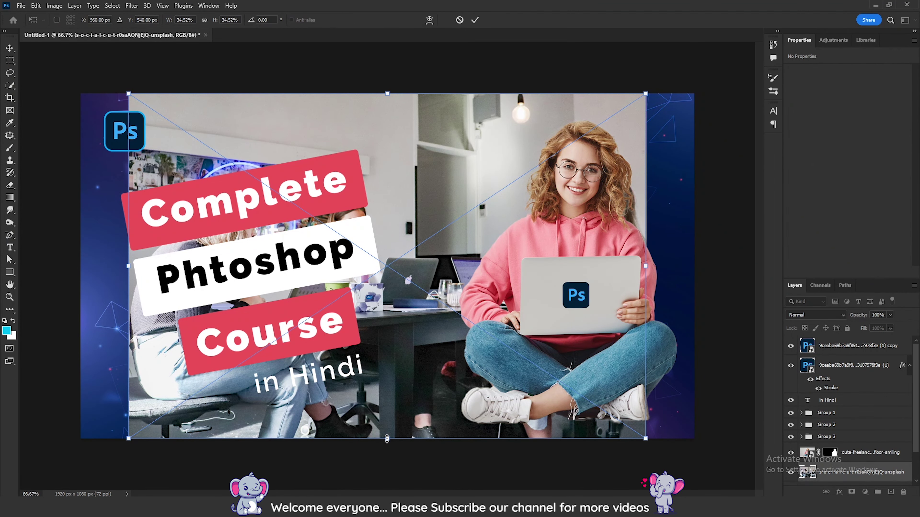
# Scale the office photo to cover the canvas, shift it upward, and fade it to 30% opacity.
pyautogui.moveTo(387, 439); pyautogui.dragTo(386, 475)
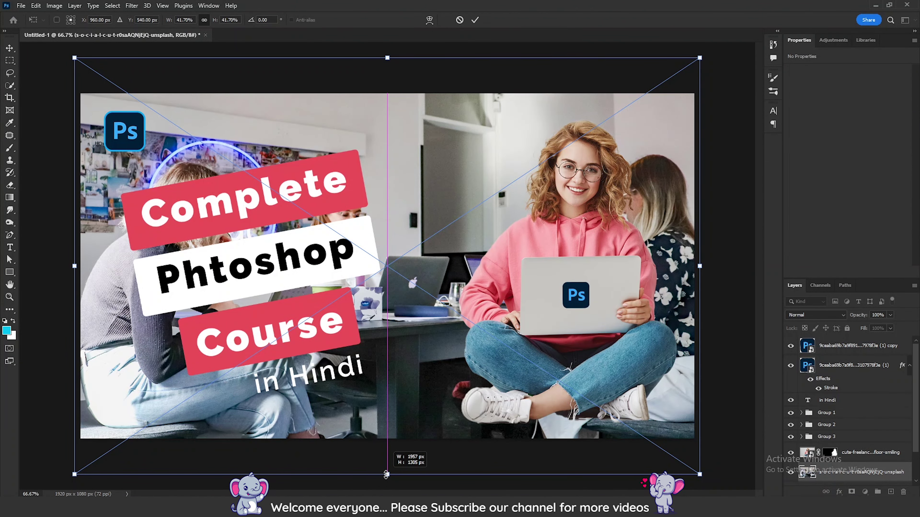
pyautogui.moveTo(387, 475); pyautogui.dragTo(386, 468)
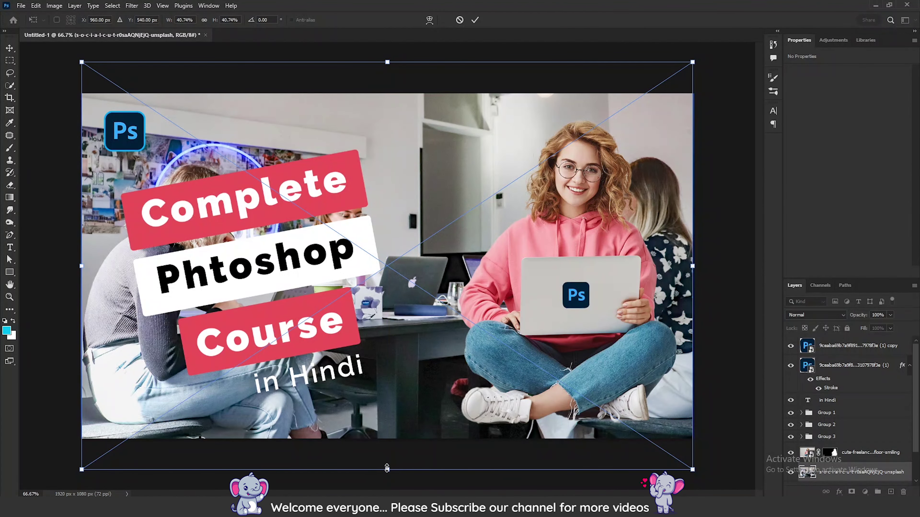
pyautogui.hotkey('shift', 'Up')
pyautogui.hotkey('shift', 'Up')
pyautogui.hotkey('shift', 'Up')
pyautogui.hotkey('shift', 'Up')
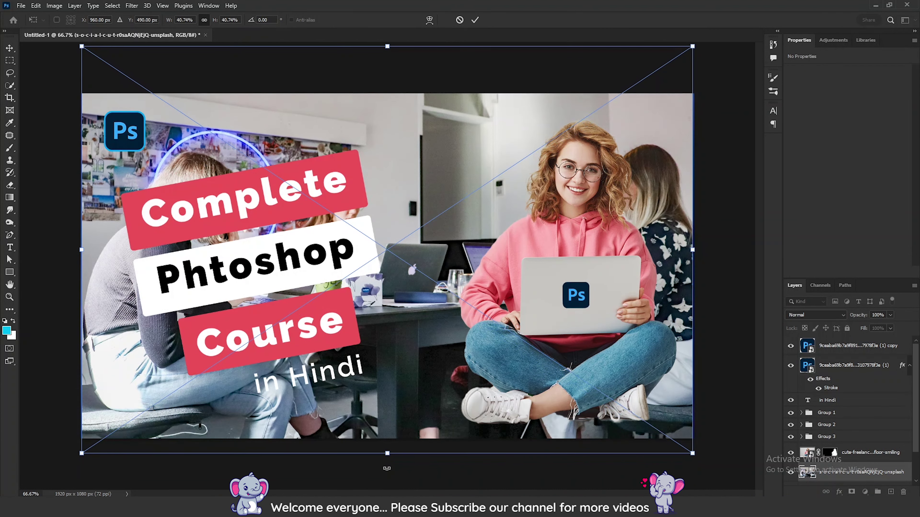
pyautogui.hotkey('shift', 'Up')
pyautogui.hotkey('shift', 'Up')
pyautogui.hotkey('shift', 'Up')
pyautogui.hotkey('shift', 'Up')
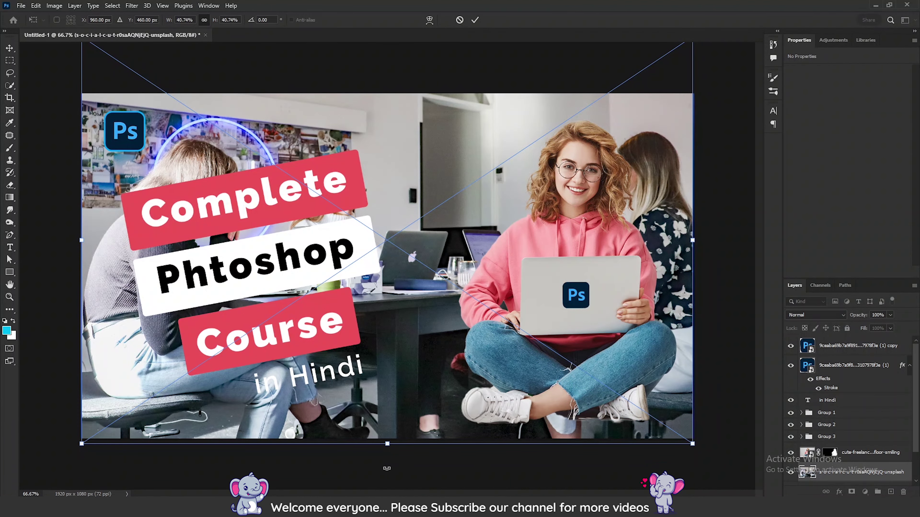
pyautogui.hotkey('shift', 'Up')
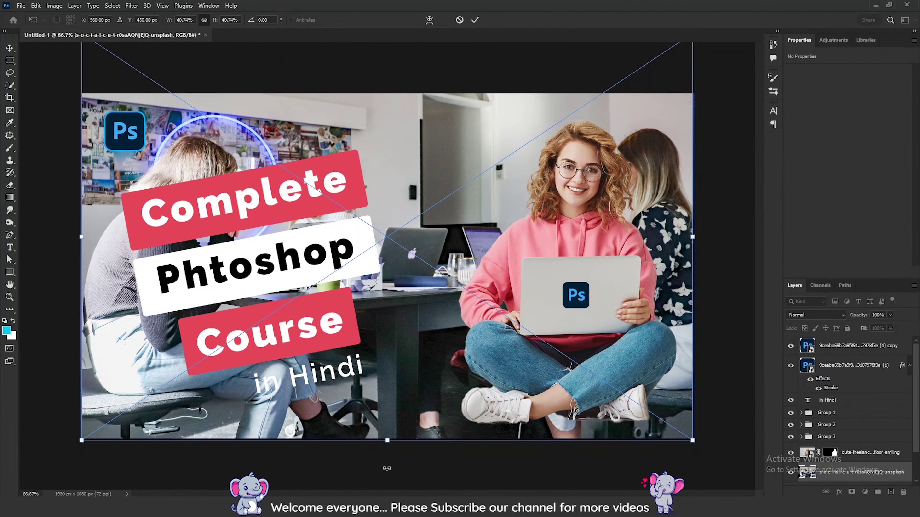
pyautogui.press('Return')
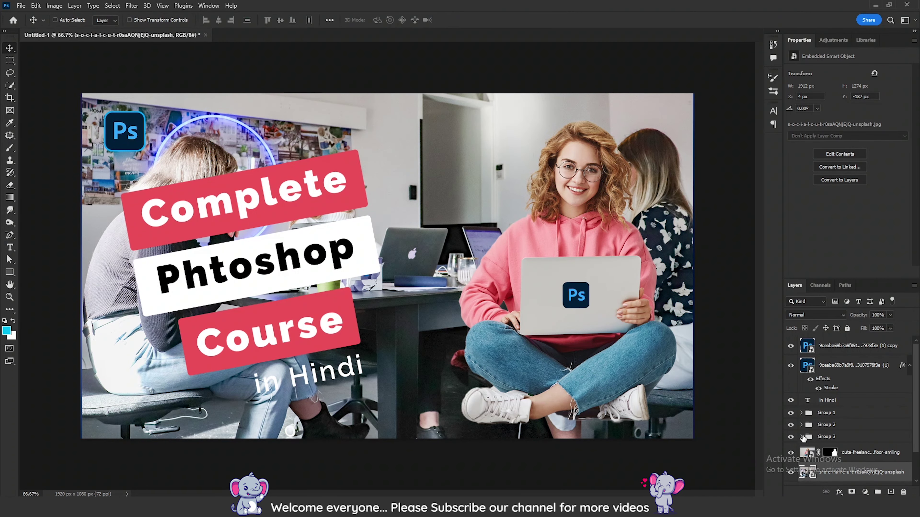
pyautogui.scroll(-1, 851, 467)
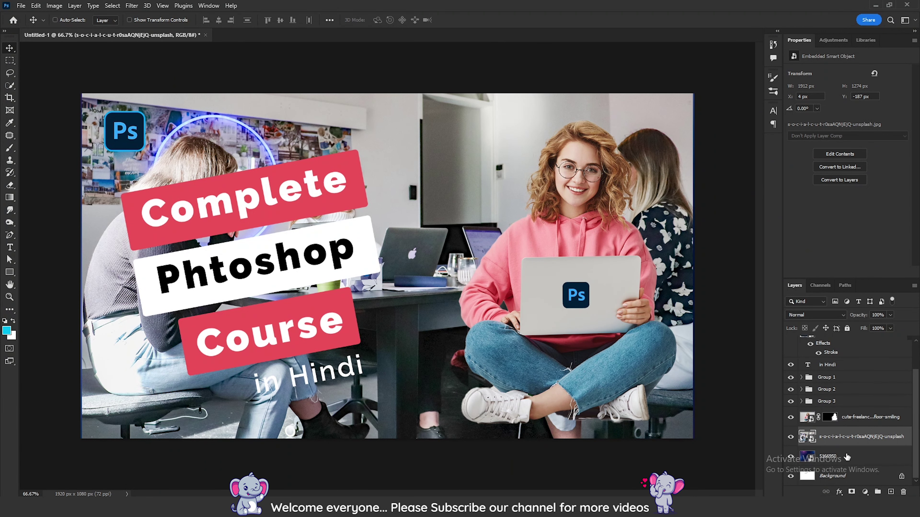
pyautogui.press('3')
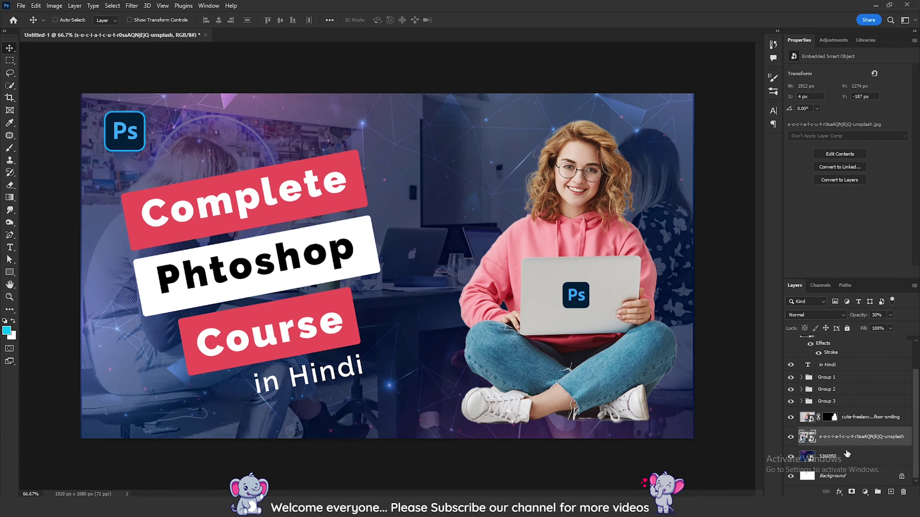
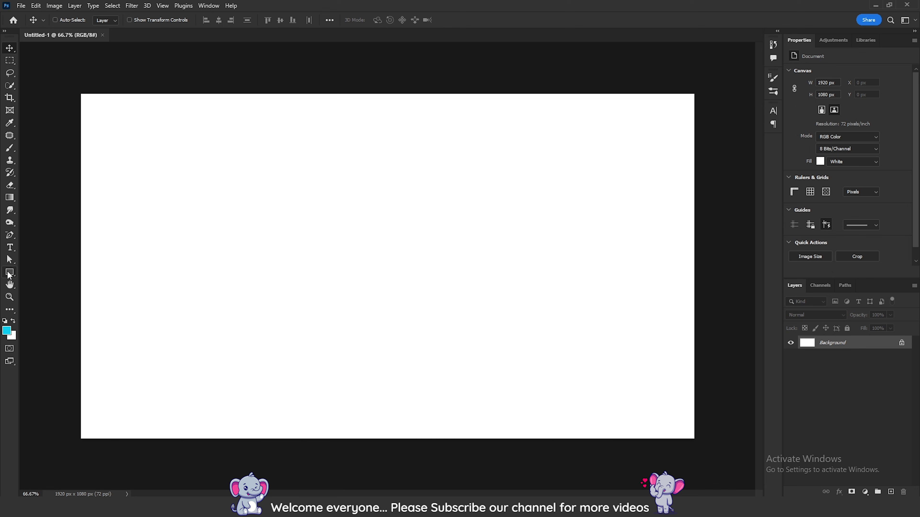
# Create a 1920 × 1080 px cyan rectangle shape on the canvas.
pyautogui.click(10, 271)
pyautogui.click(291, 214)
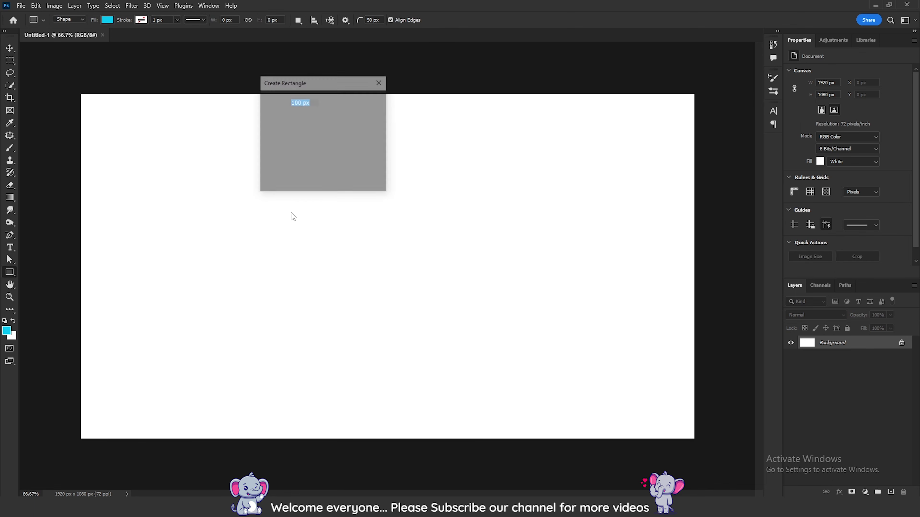
pyautogui.write('1')
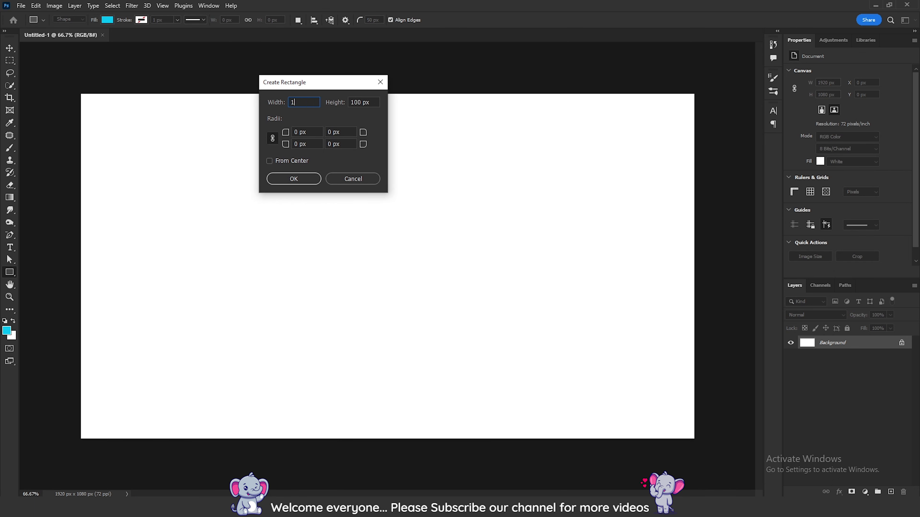
pyautogui.write('920')
pyautogui.press('Tab')
pyautogui.write('10')
pyautogui.press('Return')
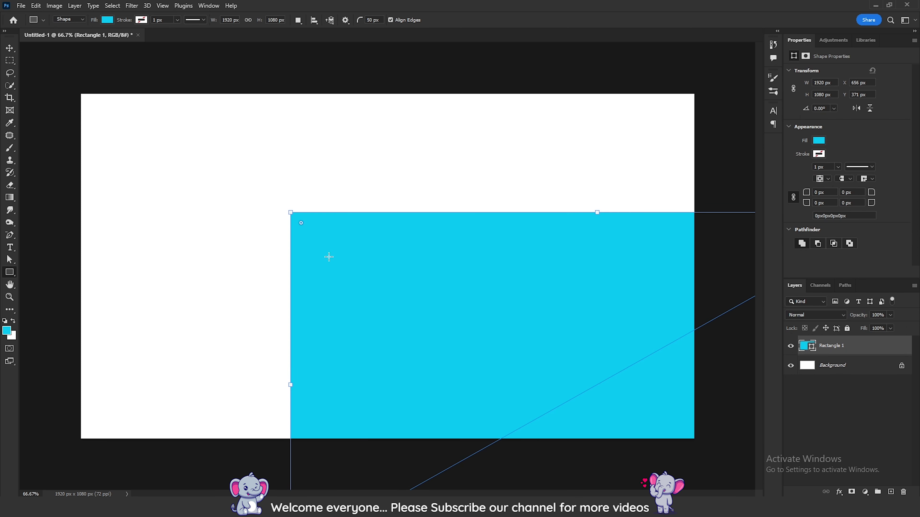
# Align the rectangle to the canvas top and horizontal centre so it fills the canvas.
pyautogui.press('v')
pyautogui.hotkey('ctrl', 'a')
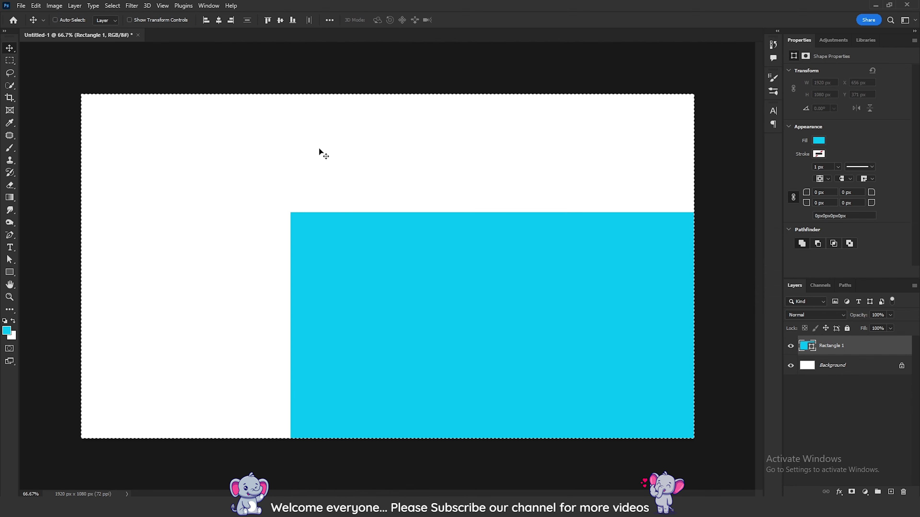
pyautogui.click(278, 20)
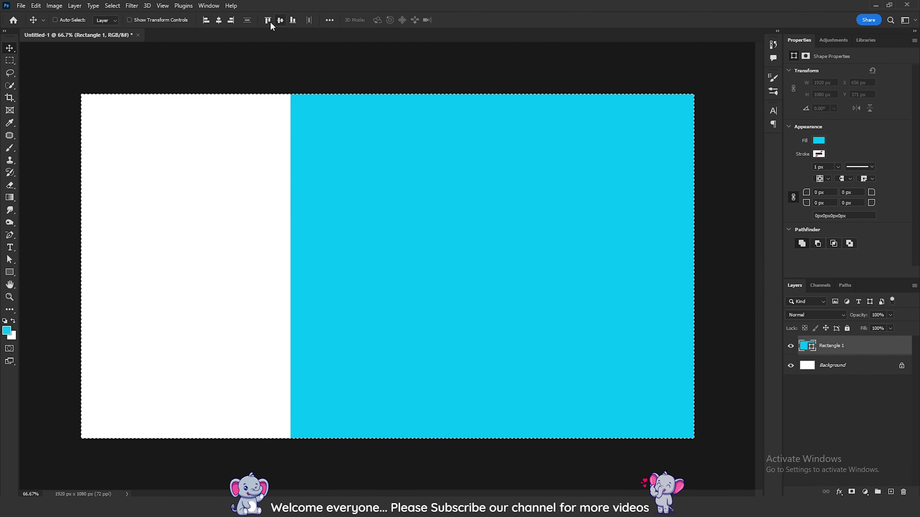
pyautogui.click(219, 20)
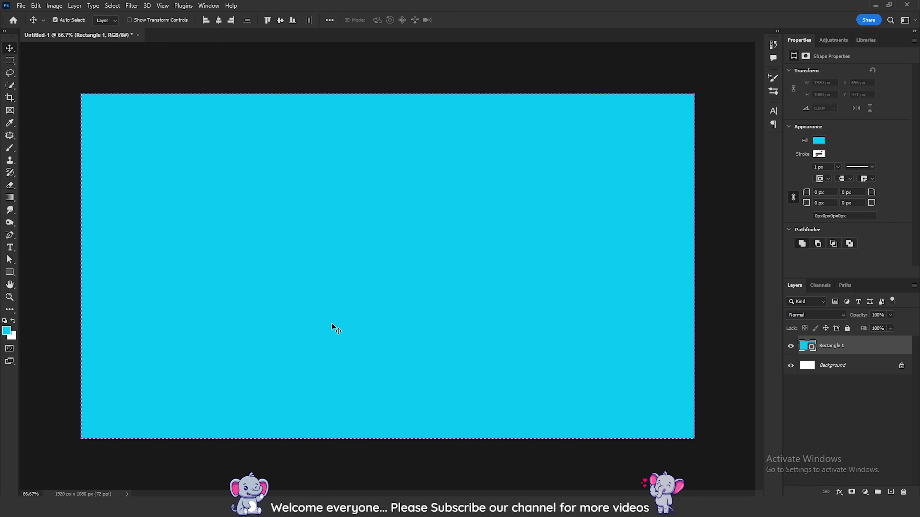
pyautogui.hotkey('ctrl', 'd')
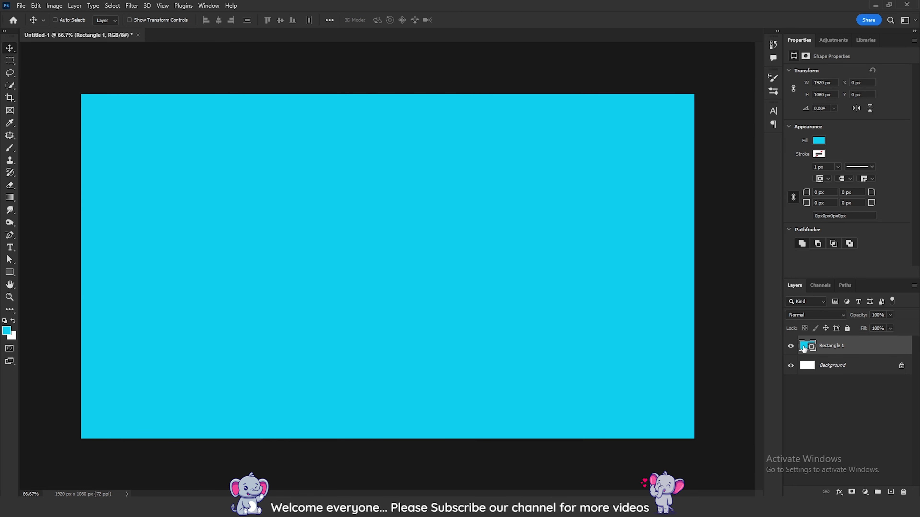
# Recolour the Rectangle 1 fill from cyan to dark navy blue, hex 000f40.
pyautogui.doubleClick(803, 347)
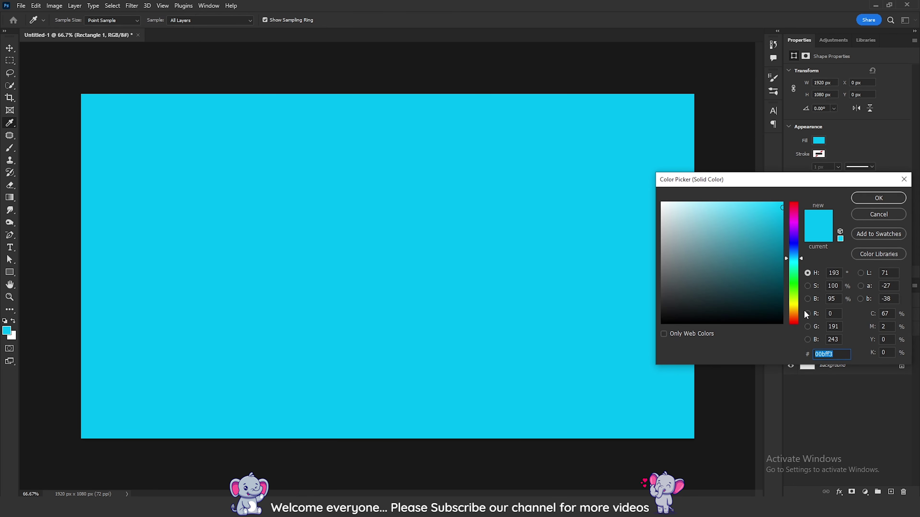
pyautogui.moveTo(793, 250); pyautogui.dragTo(794, 248)
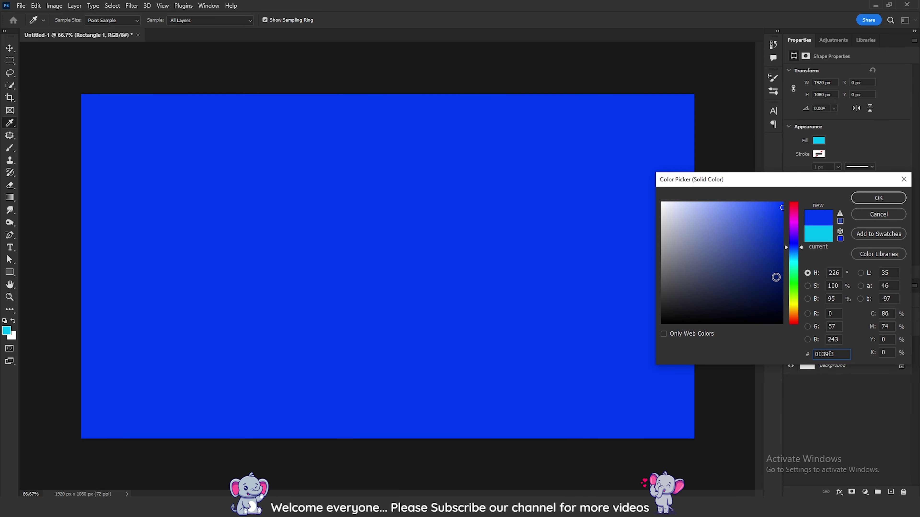
pyautogui.click(784, 287)
pyautogui.moveTo(787, 289); pyautogui.dragTo(789, 295)
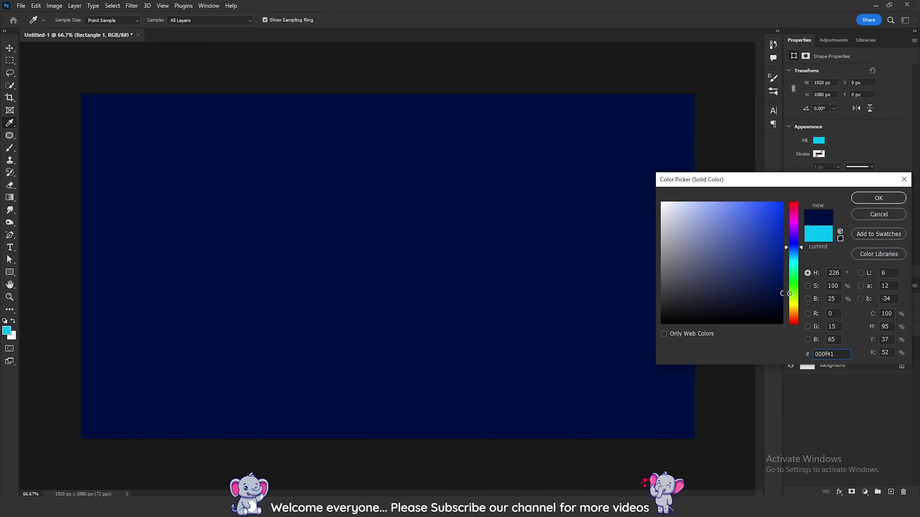
pyautogui.click(868, 198)
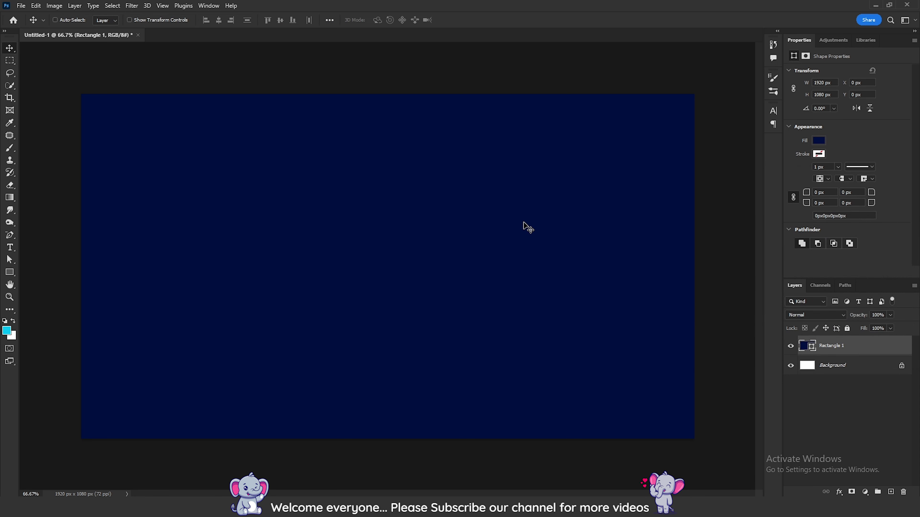
# Place the PUBG soldier image and remove its background with the Discover quick action.
pyautogui.moveTo(711, 175); pyautogui.dragTo(403, 241)
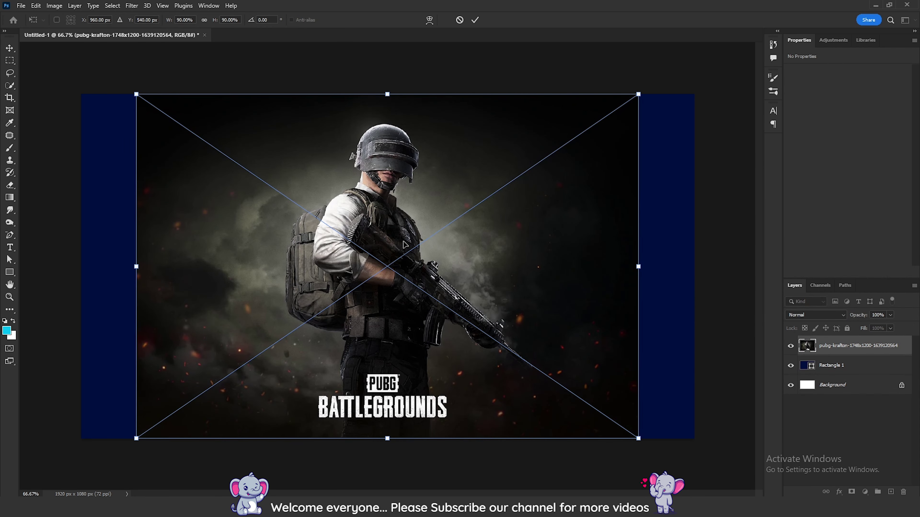
pyautogui.press('Return')
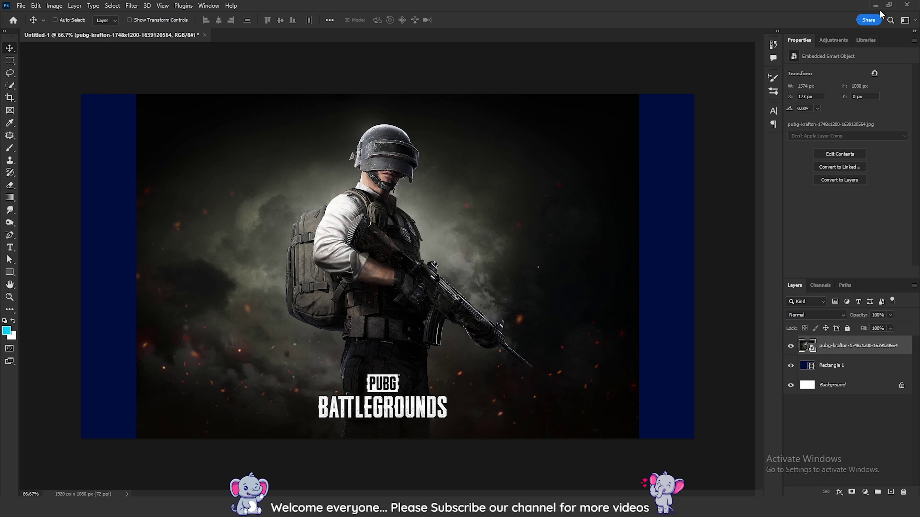
pyautogui.click(890, 21)
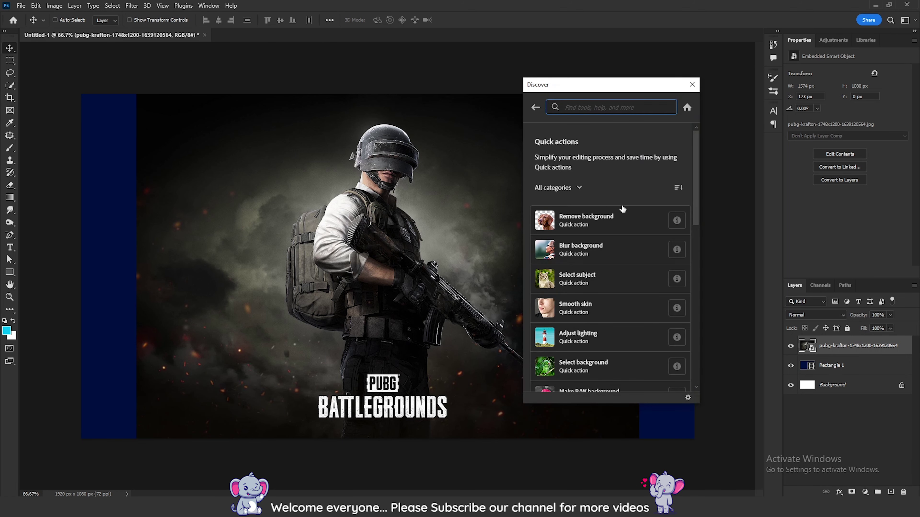
pyautogui.click(624, 218)
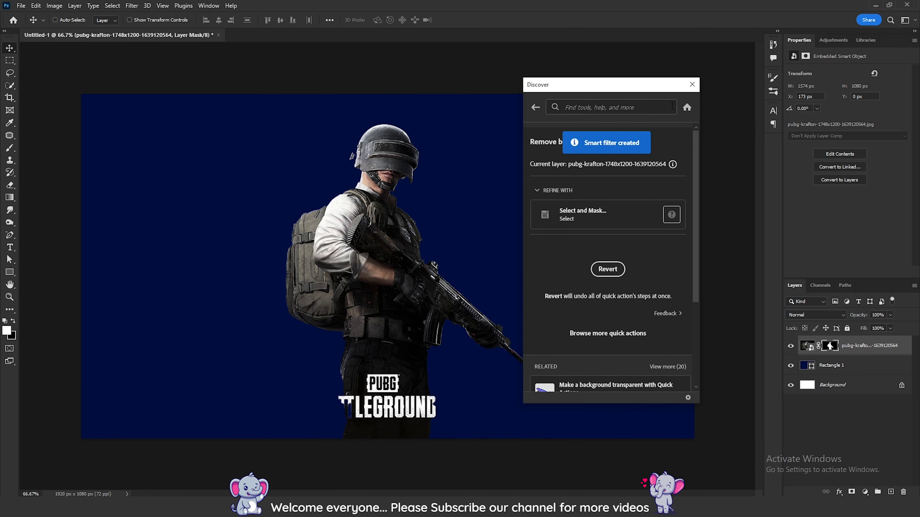
pyautogui.click(692, 85)
# Enlarge the soldier cutout to about 2023 × 1389 px against the canvas's right edge.
pyautogui.moveTo(398, 319)
pyautogui.mouseDown()
pyautogui.moveTo(587, 312)
pyautogui.moveTo(585, 339)
pyautogui.mouseUp()
pyautogui.hotkey('ctrl', 't')
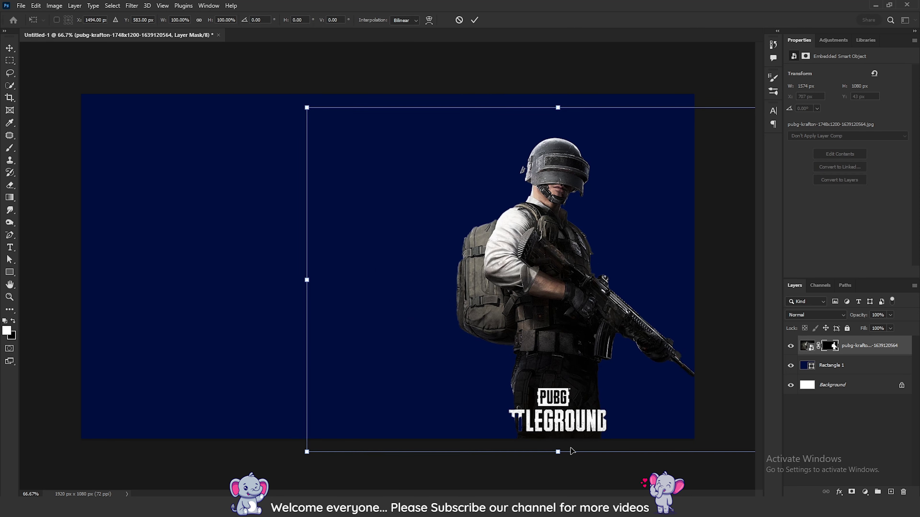
pyautogui.moveTo(301, 278); pyautogui.dragTo(207, 279)
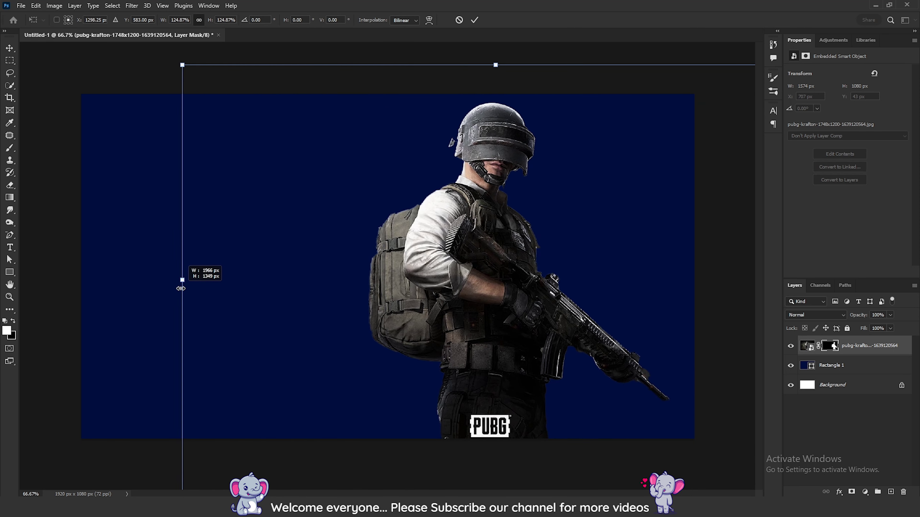
pyautogui.moveTo(471, 295)
pyautogui.mouseDown()
pyautogui.moveTo(546, 294)
pyautogui.moveTo(538, 268)
pyautogui.mouseUp()
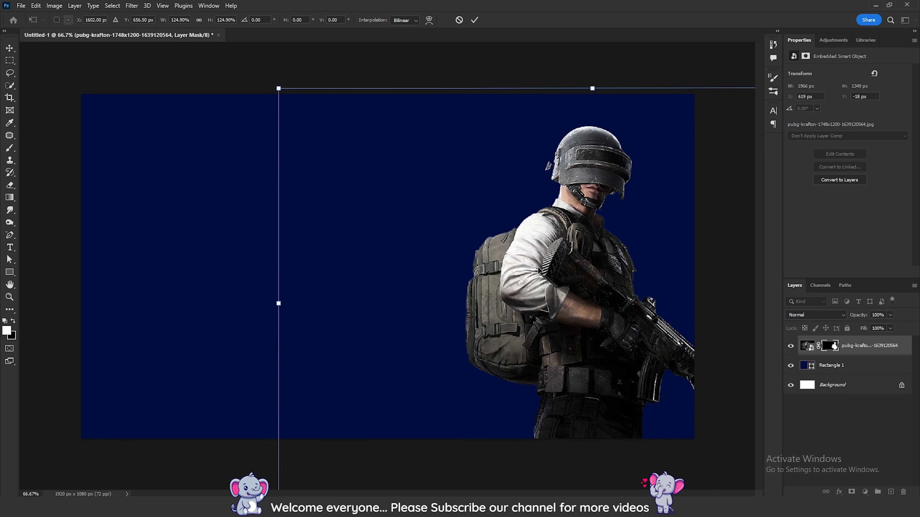
pyautogui.moveTo(269, 303); pyautogui.dragTo(216, 299)
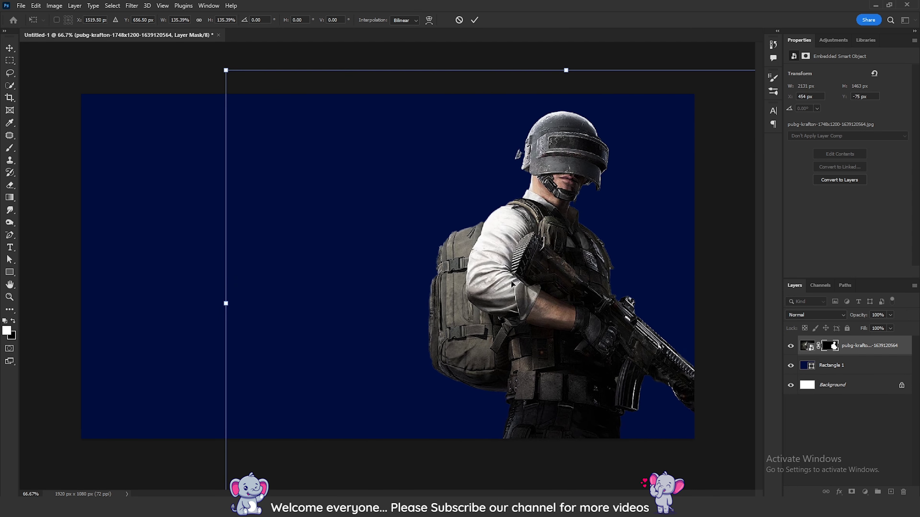
pyautogui.moveTo(526, 280); pyautogui.dragTo(571, 275)
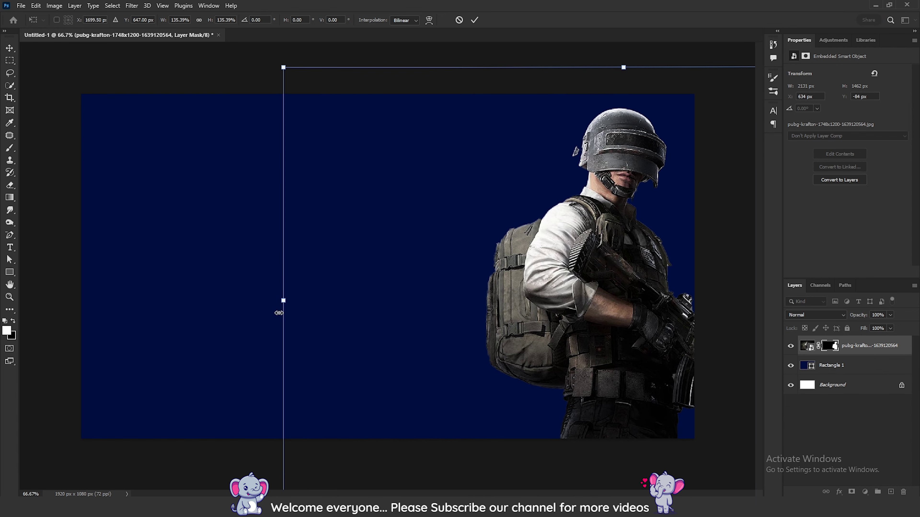
pyautogui.moveTo(281, 304)
pyautogui.mouseDown()
pyautogui.moveTo(342, 303)
pyautogui.moveTo(317, 300)
pyautogui.mouseUp()
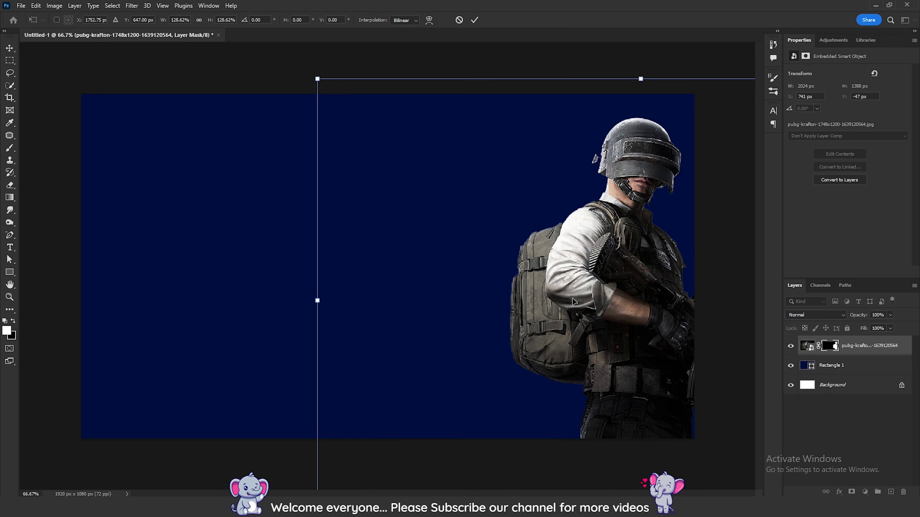
pyautogui.press('Return')
pyautogui.hotkey('shift', 'Left')
pyautogui.hotkey('shift', 'Left')
pyautogui.hotkey('shift', 'Left')
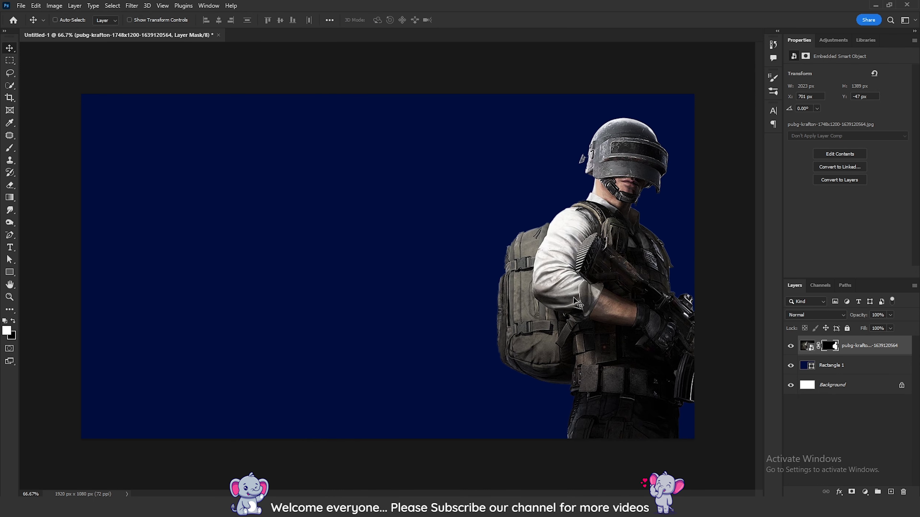
pyautogui.hotkey('shift', 'Left')
pyautogui.hotkey('shift', 'Left')
pyautogui.hotkey('shift', 'Left')
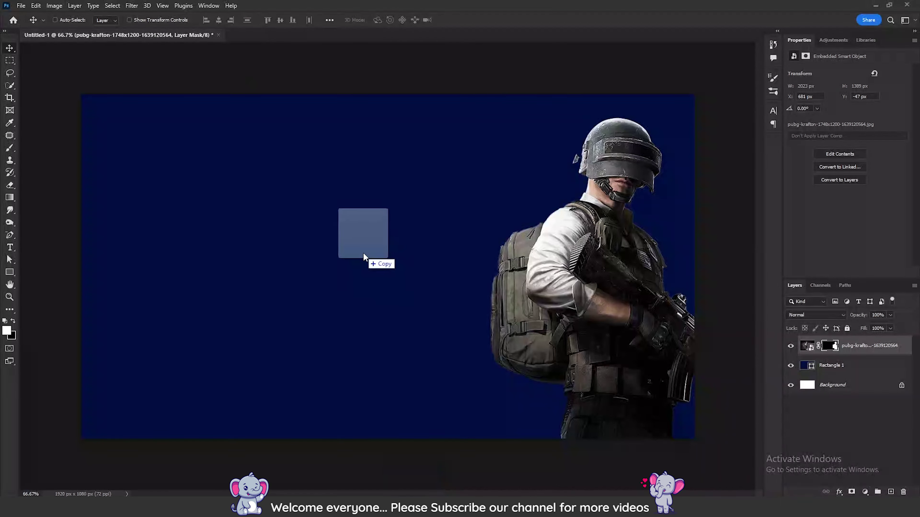
# Place the gamer photo and remove its background with the quick action.
pyautogui.moveTo(578, 305); pyautogui.dragTo(363, 257)
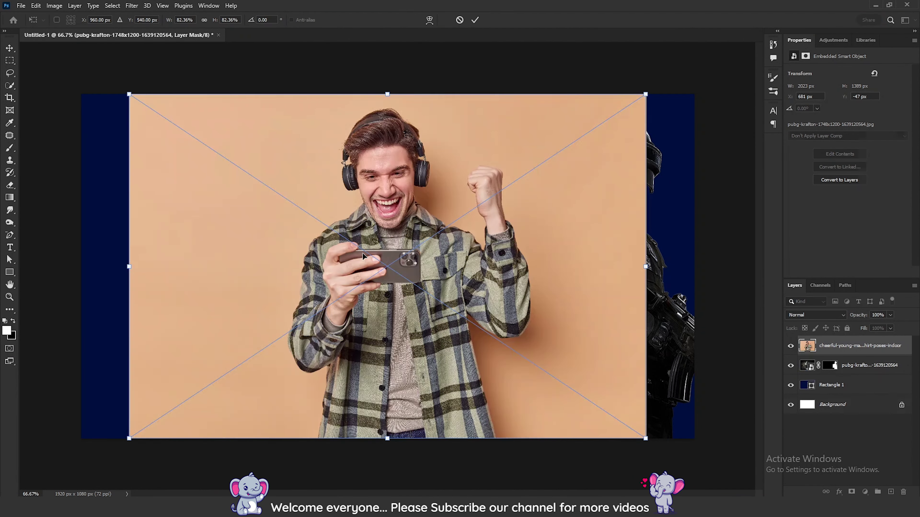
pyautogui.press('Return')
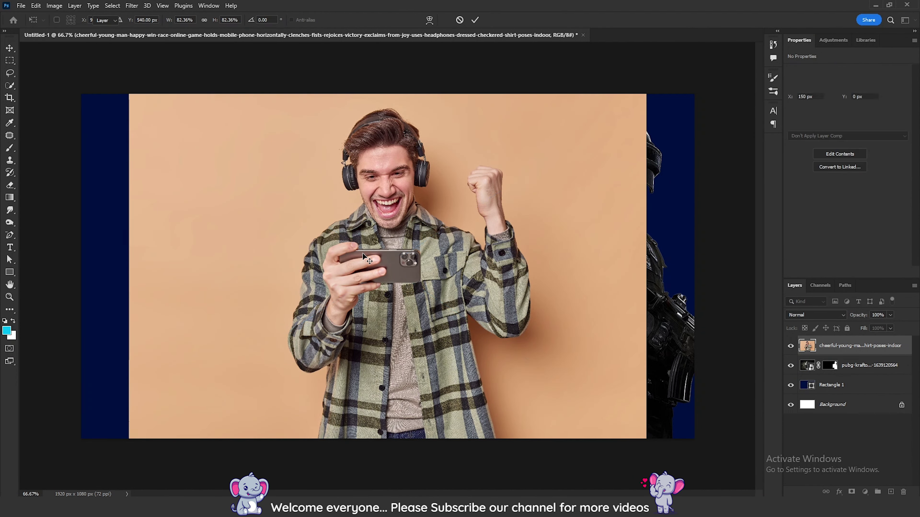
pyautogui.click(890, 20)
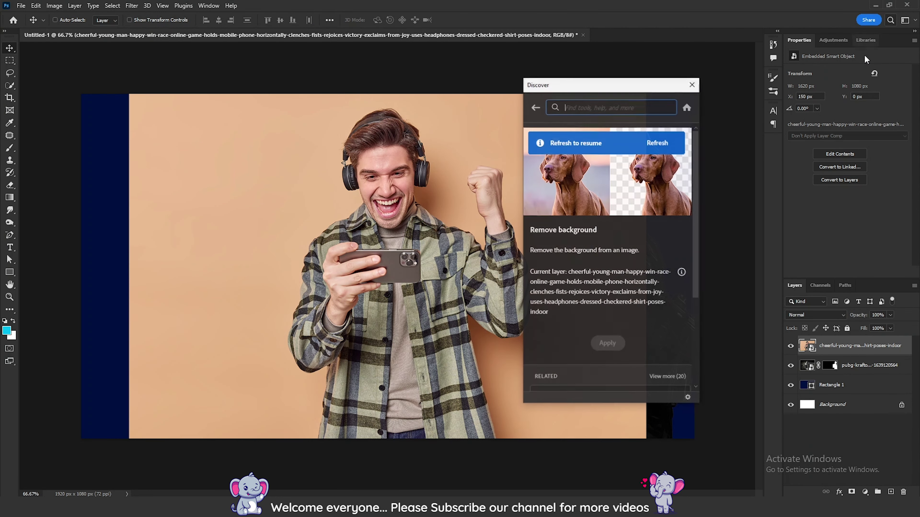
pyautogui.click(653, 142)
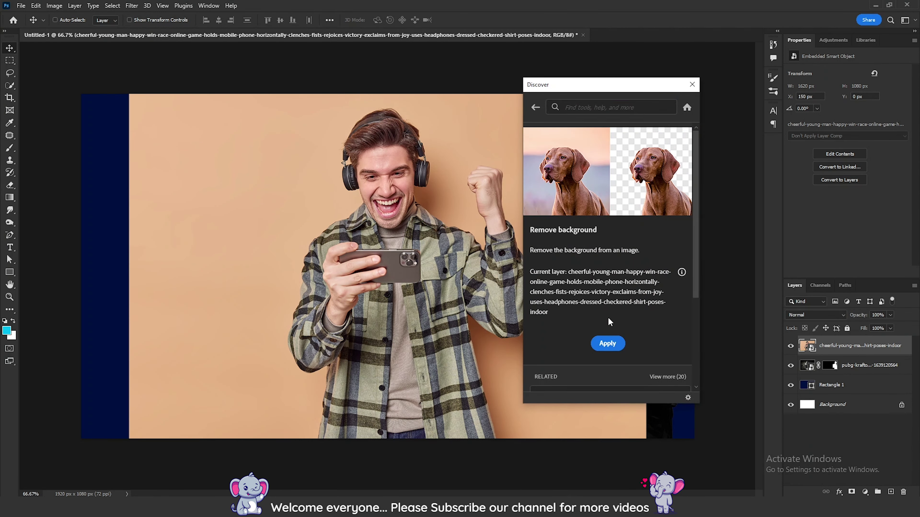
pyautogui.click(603, 344)
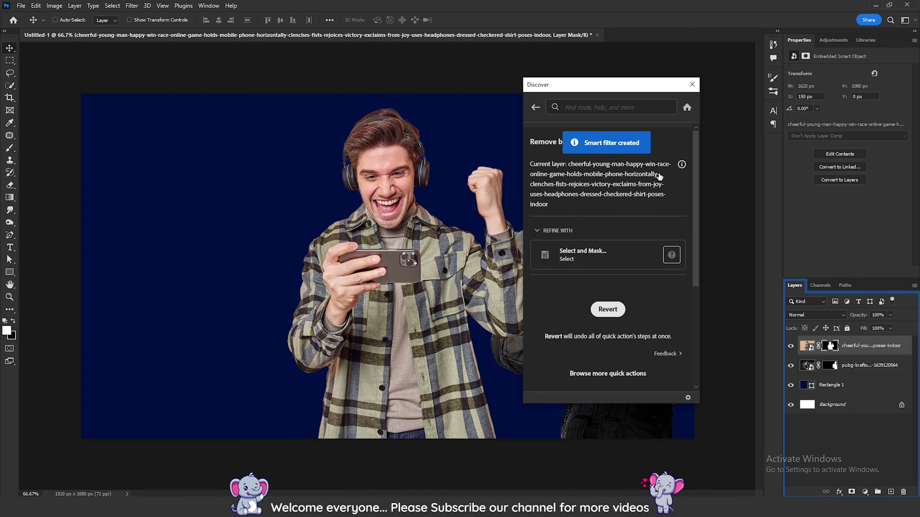
pyautogui.click(693, 85)
# Move the gamer right in front of the soldier and scale him to about 95.6%.
pyautogui.moveTo(416, 247); pyautogui.dragTo(528, 241)
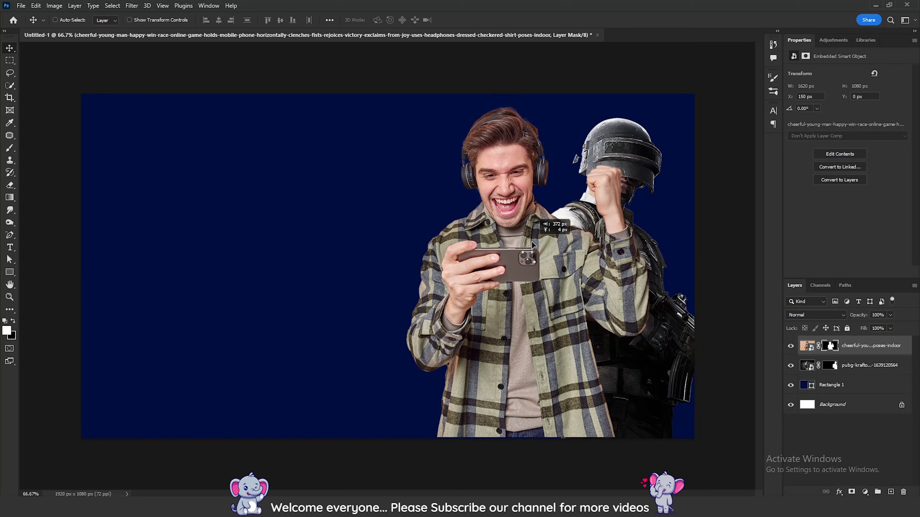
pyautogui.hotkey('ctrl', 't')
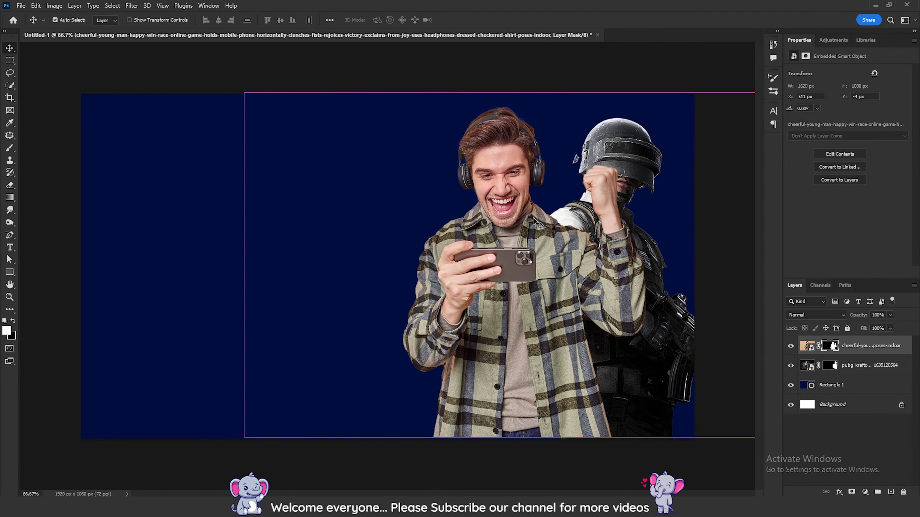
pyautogui.moveTo(502, 91); pyautogui.dragTo(505, 104)
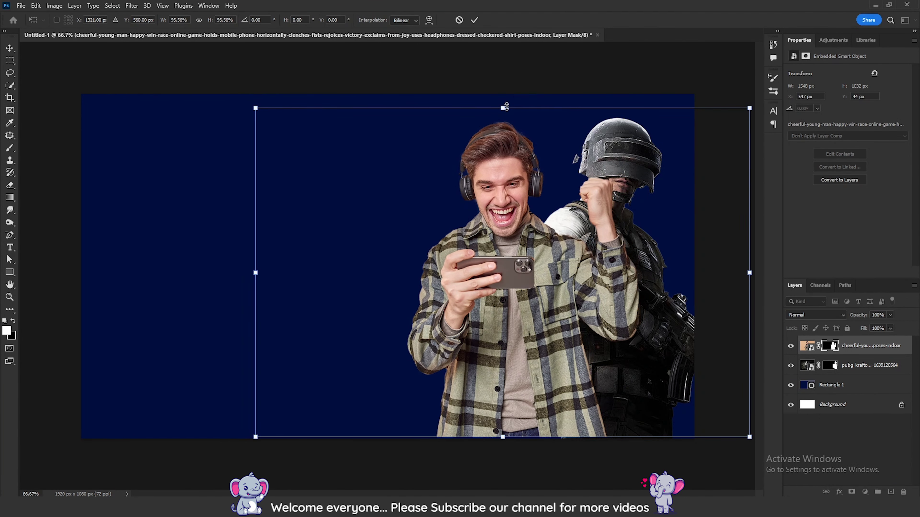
pyautogui.moveTo(533, 253); pyautogui.dragTo(529, 256)
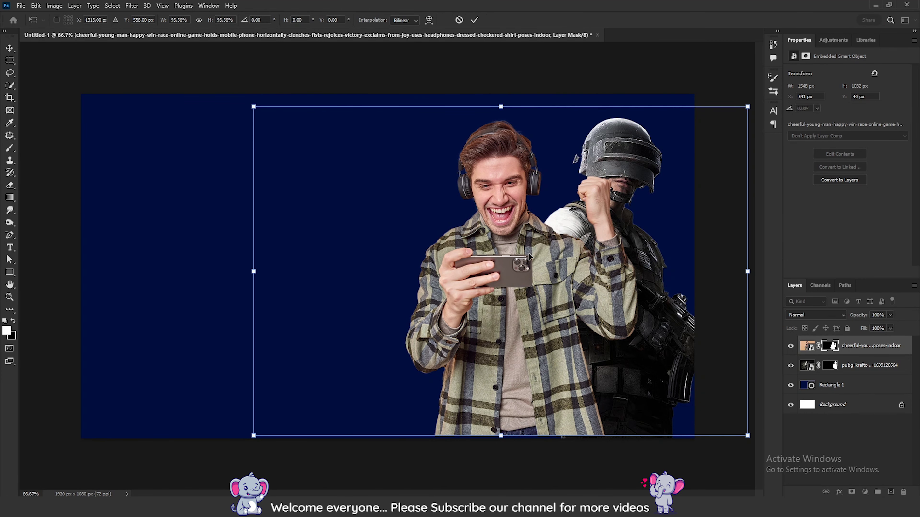
pyautogui.moveTo(528, 254); pyautogui.dragTo(529, 257)
pyautogui.press('Return')
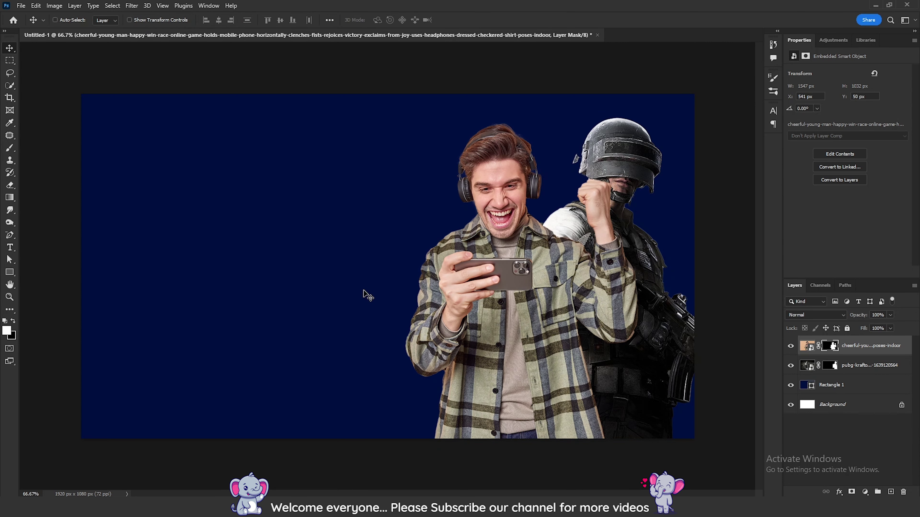
# Add white 'WINTER KING' text on the left side of the canvas.
pyautogui.press('t')
pyautogui.click(153, 214)
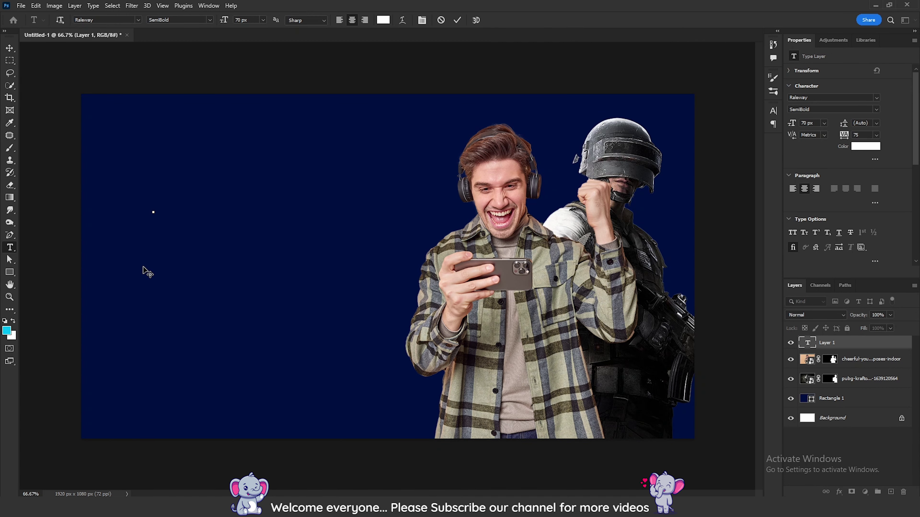
pyautogui.write('WINTER ')
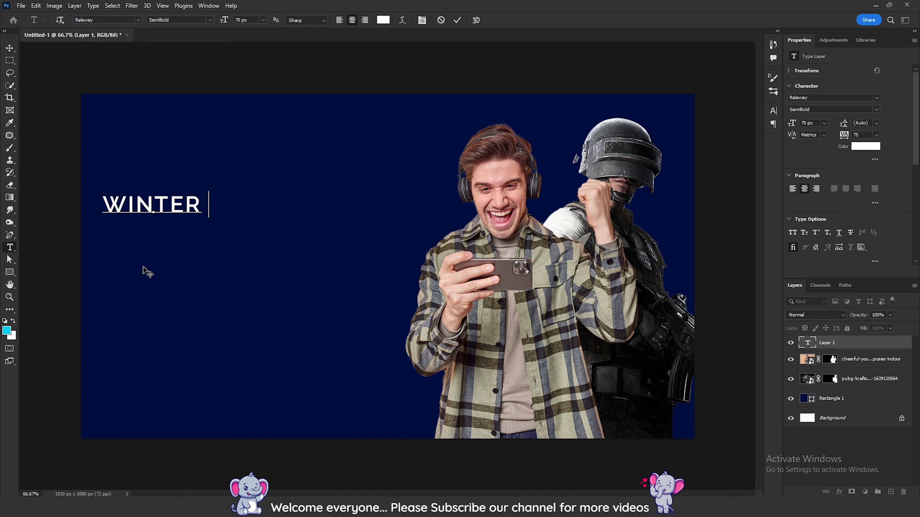
pyautogui.write('KING')
pyautogui.click(142, 268)
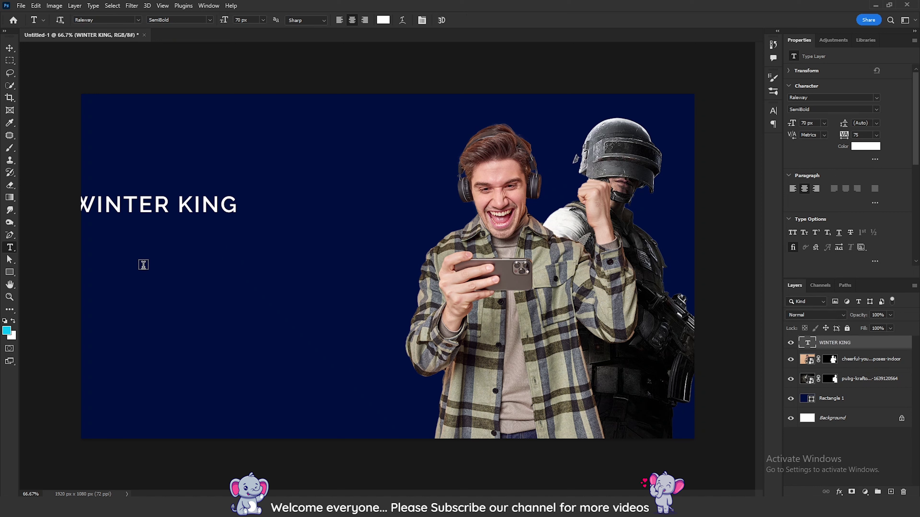
pyautogui.press('v')
pyautogui.moveTo(132, 216)
pyautogui.mouseDown()
pyautogui.moveTo(203, 195)
pyautogui.moveTo(203, 254)
pyautogui.mouseUp()
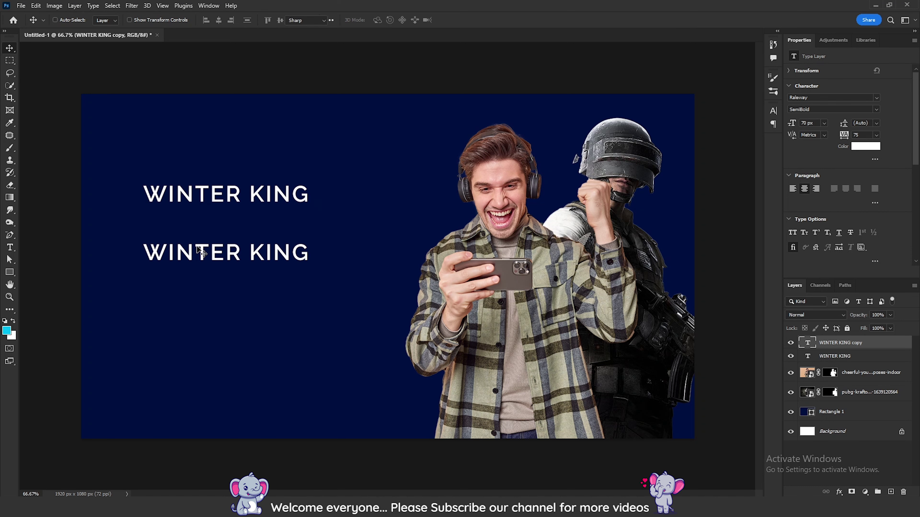
# Duplicate the heading, change the copy to 'SCRIMS', and place it lower.
pyautogui.doubleClick(203, 253)
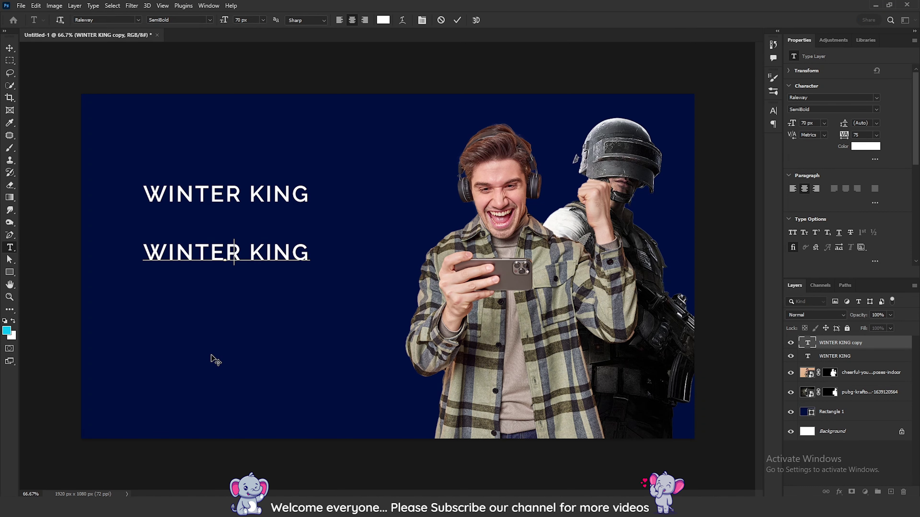
pyautogui.write('SCRIMS')
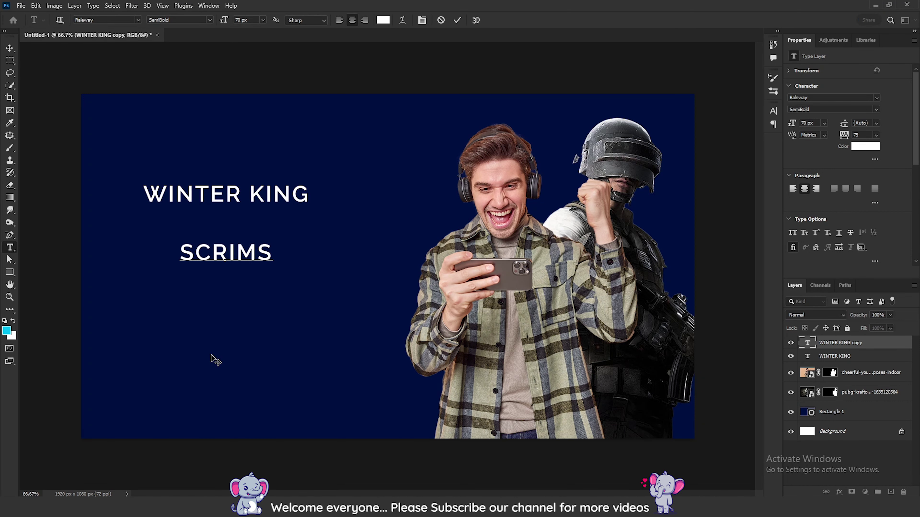
pyautogui.hotkey('ctrl', 'Return')
pyautogui.press('v')
pyautogui.moveTo(233, 261); pyautogui.dragTo(232, 320)
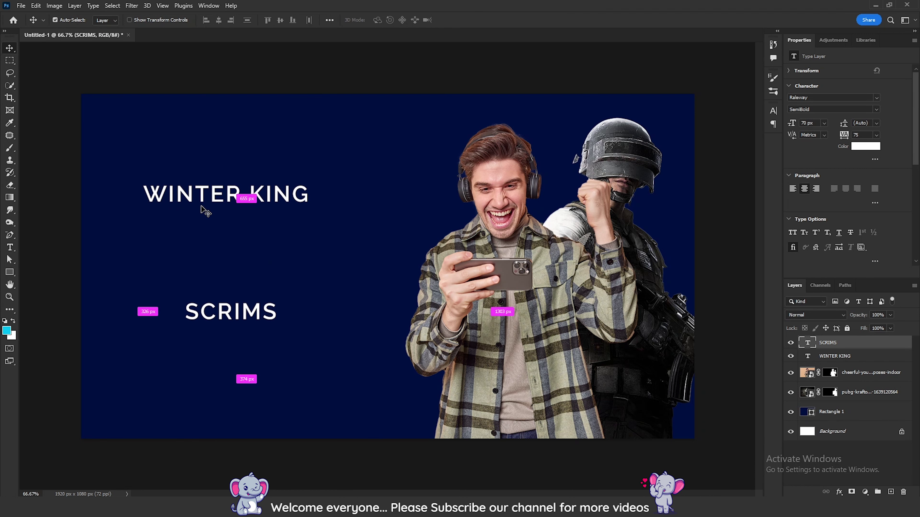
pyautogui.keyDown('ctrl'); pyautogui.click(202, 198); pyautogui.keyUp('ctrl')
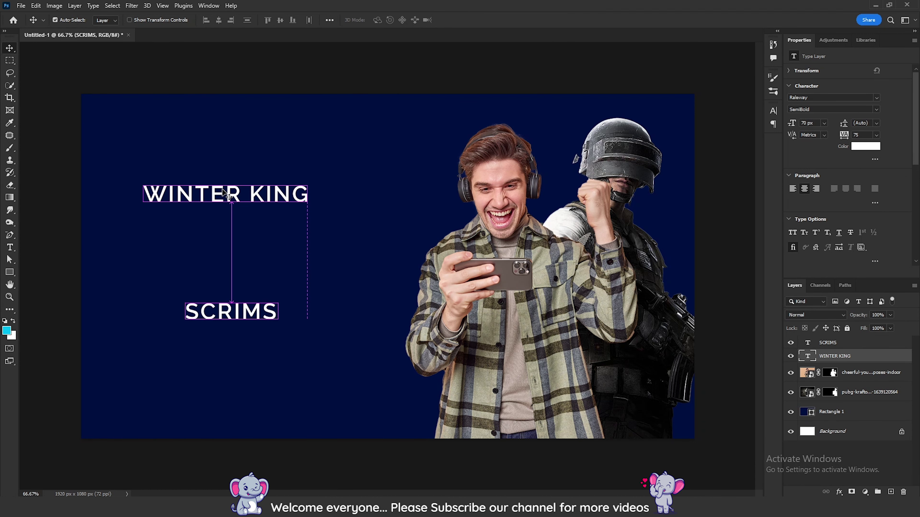
# Set WINTER KING to Museo Sans Rounded, weight 700.
pyautogui.click(876, 97)
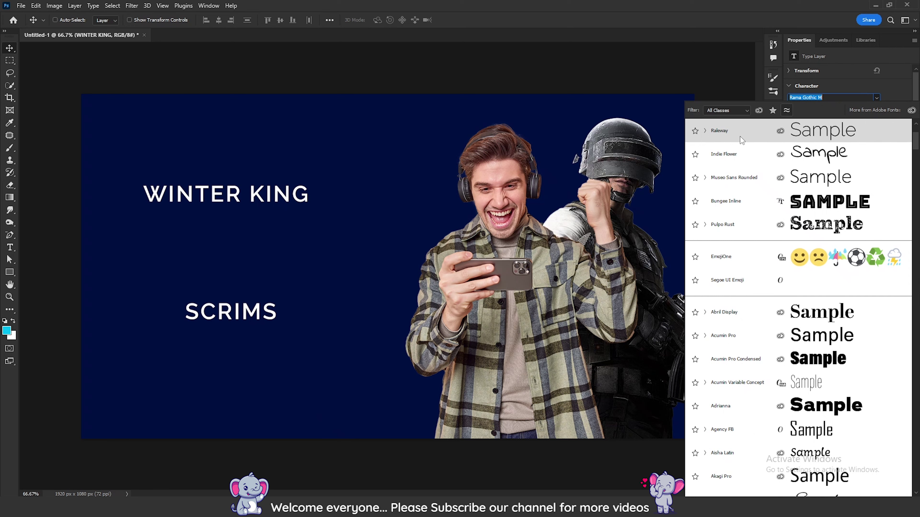
pyautogui.moveTo(916, 139); pyautogui.dragTo(915, 332)
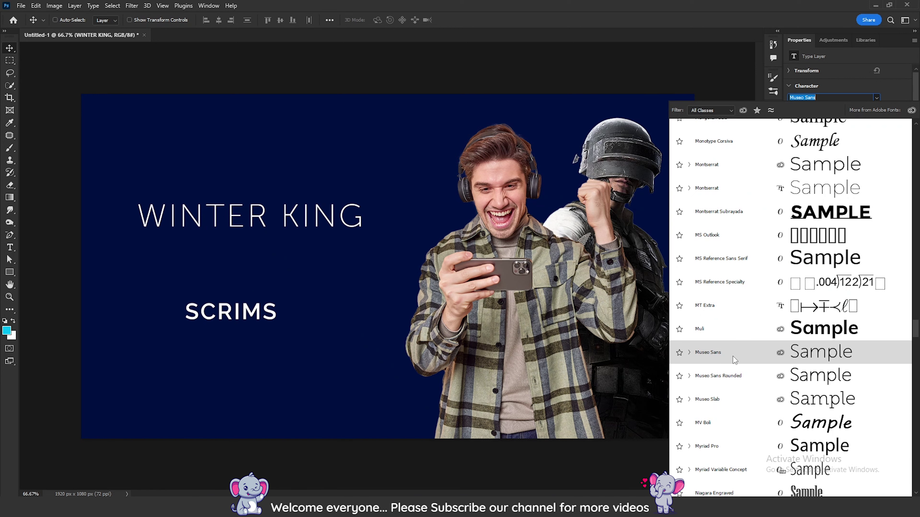
pyautogui.click(700, 376)
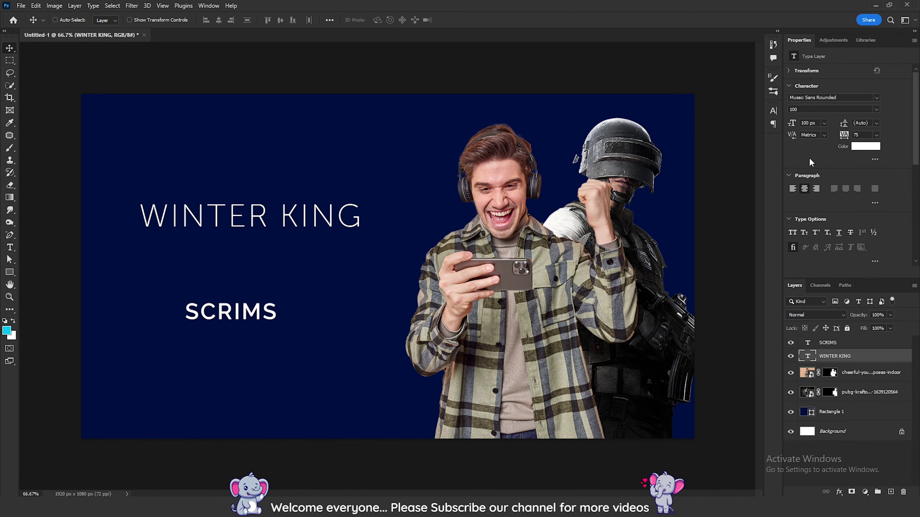
pyautogui.click(879, 110)
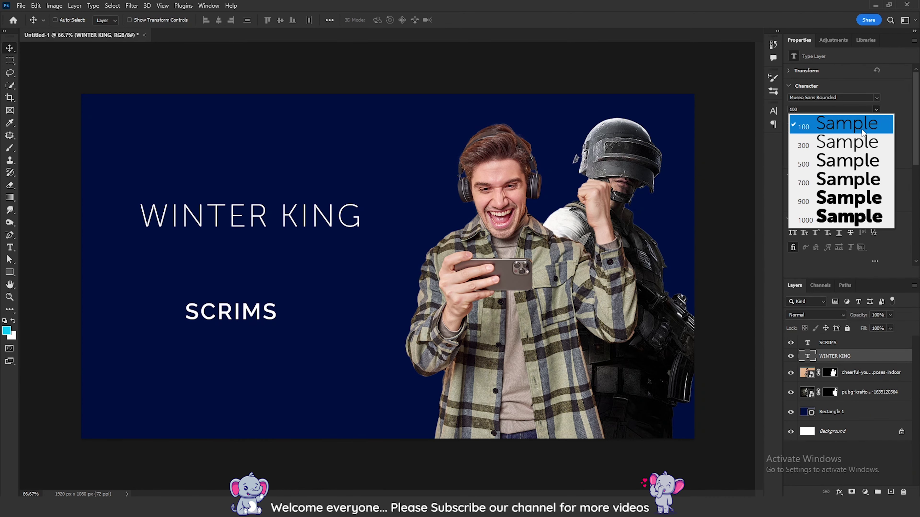
pyautogui.click(807, 181)
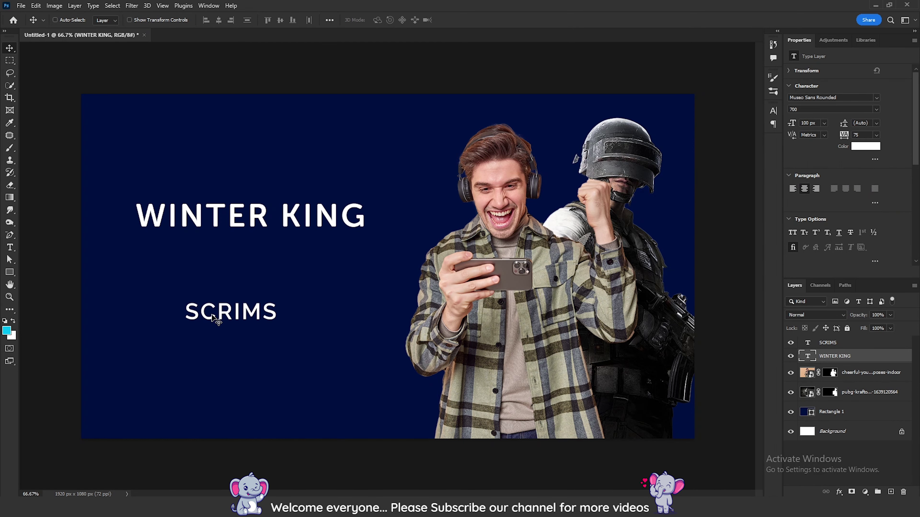
# Move SCRIMS under WINTER KING and set it to Museo Sans Rounded 1000.
pyautogui.moveTo(214, 318); pyautogui.dragTo(169, 266)
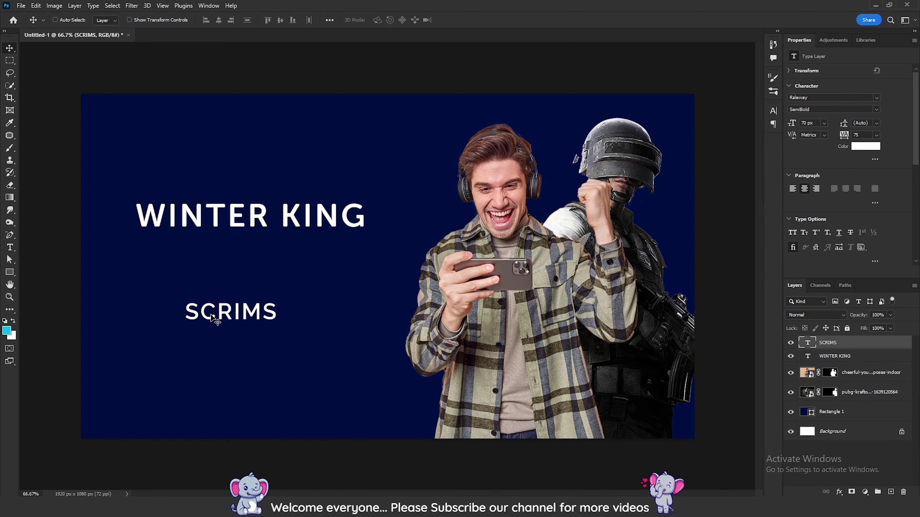
pyautogui.click(876, 97)
pyautogui.scroll(3, 703, 138)
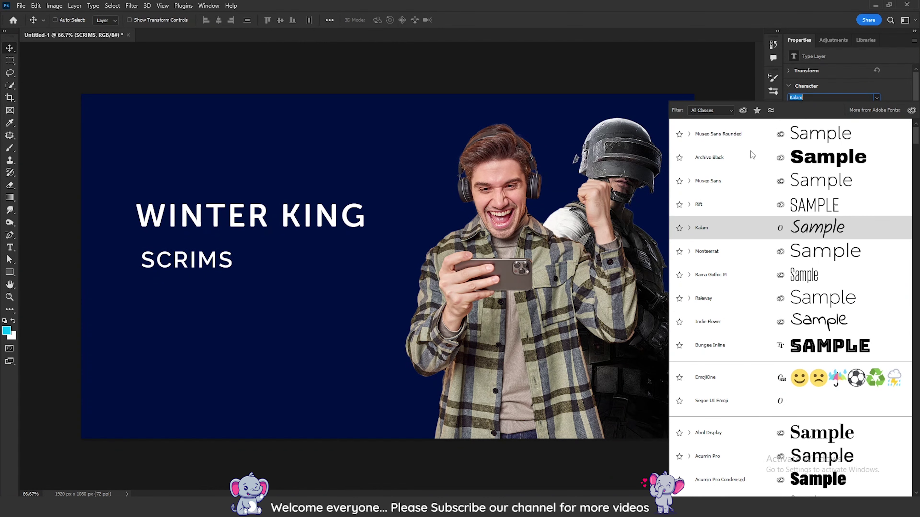
pyautogui.click(702, 135)
pyautogui.click(876, 109)
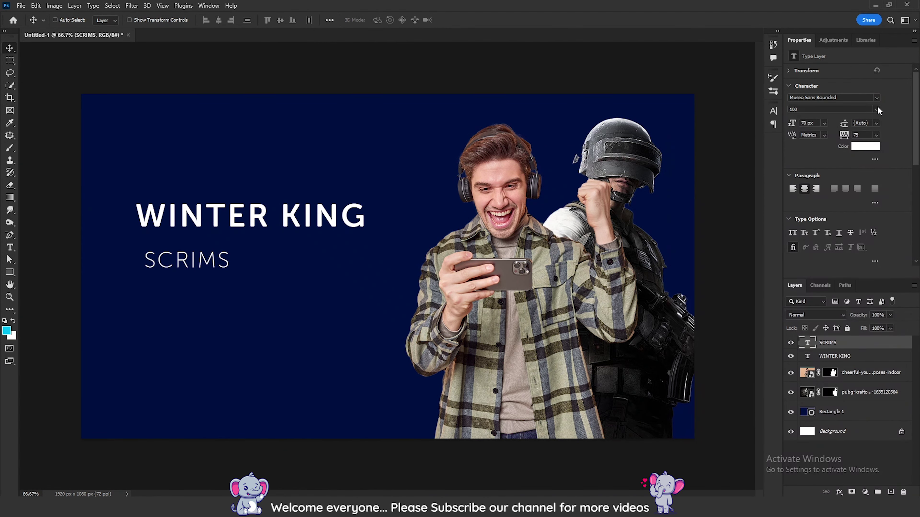
pyautogui.click(876, 109)
pyautogui.click(852, 213)
# Enlarge and widen SCRIMS, then position it just beneath WINTER KING.
pyautogui.hotkey('ctrl', 't')
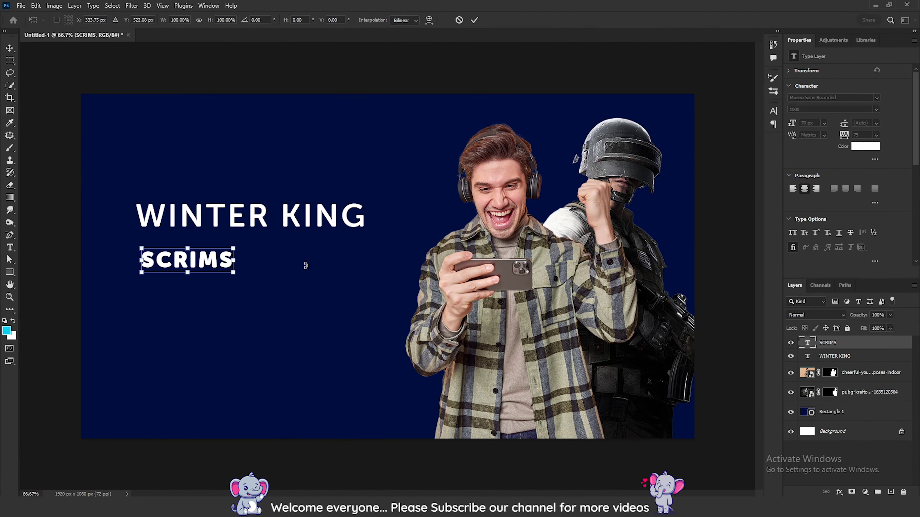
pyautogui.moveTo(235, 272); pyautogui.dragTo(362, 318)
pyautogui.moveTo(141, 278); pyautogui.dragTo(134, 277)
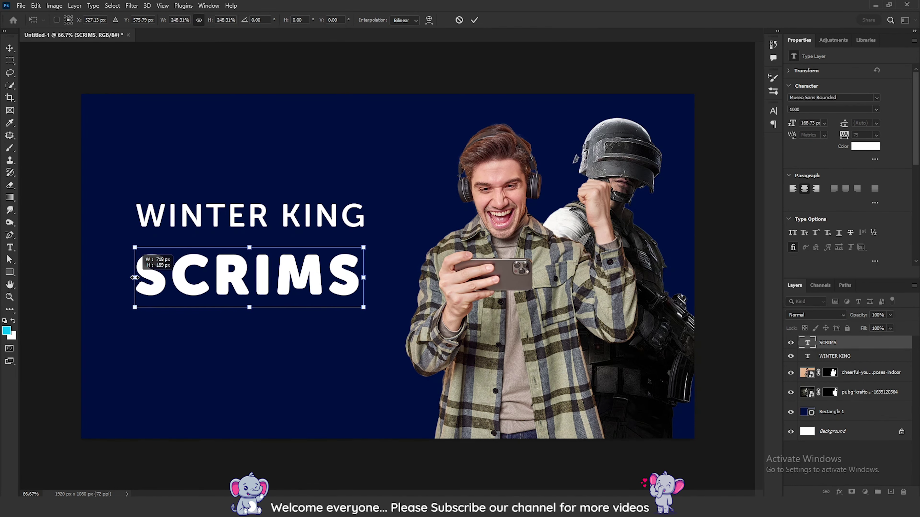
pyautogui.press('Return')
pyautogui.moveTo(225, 280); pyautogui.dragTo(224, 268)
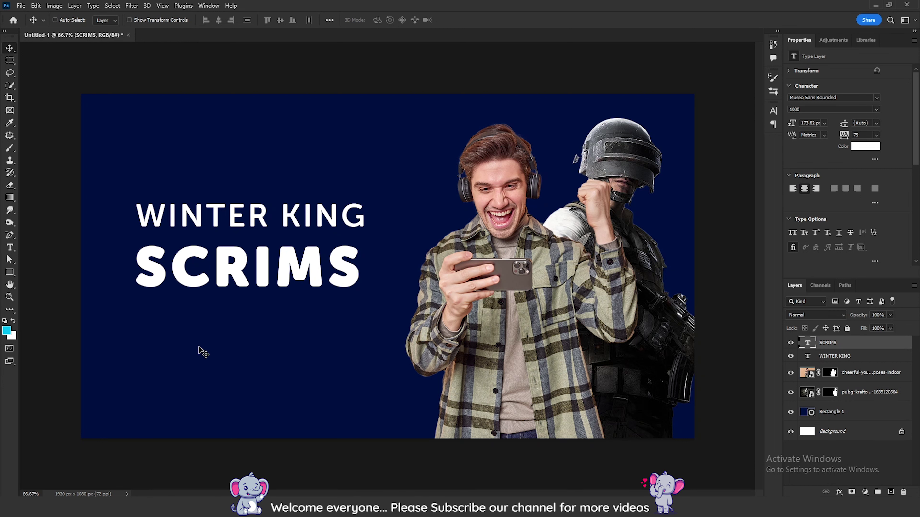
# Add 'IS LIVE' text directly under SCRIMS.
pyautogui.press('t')
pyautogui.click(198, 355)
pyautogui.write('I')
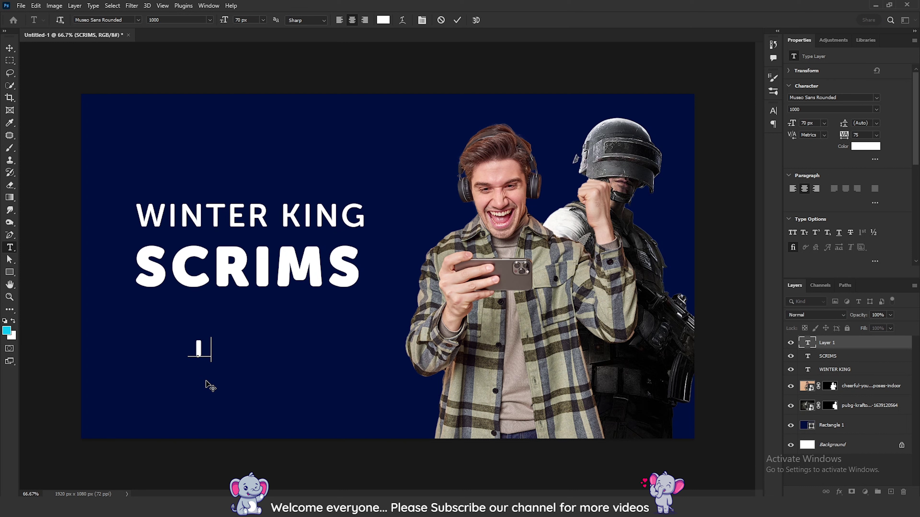
pyautogui.write('S LIVE')
pyautogui.click(205, 382)
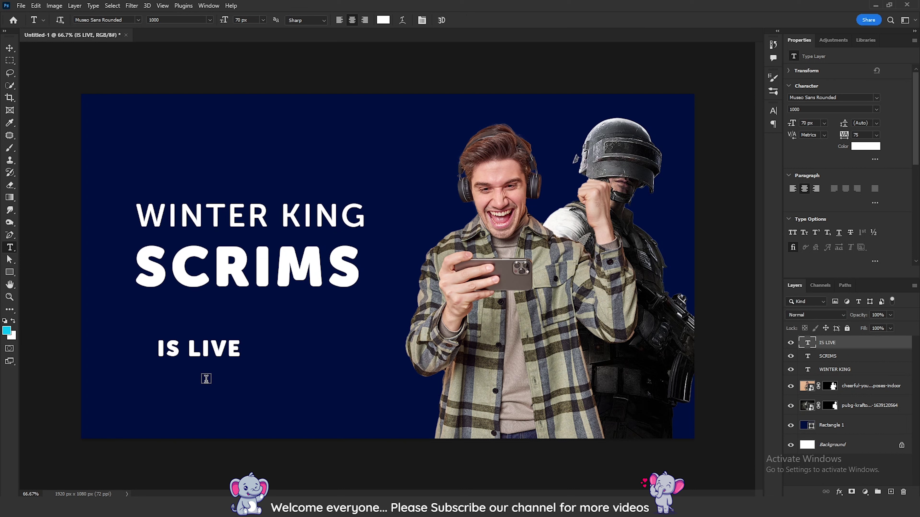
pyautogui.press('v')
pyautogui.moveTo(217, 347); pyautogui.dragTo(243, 324)
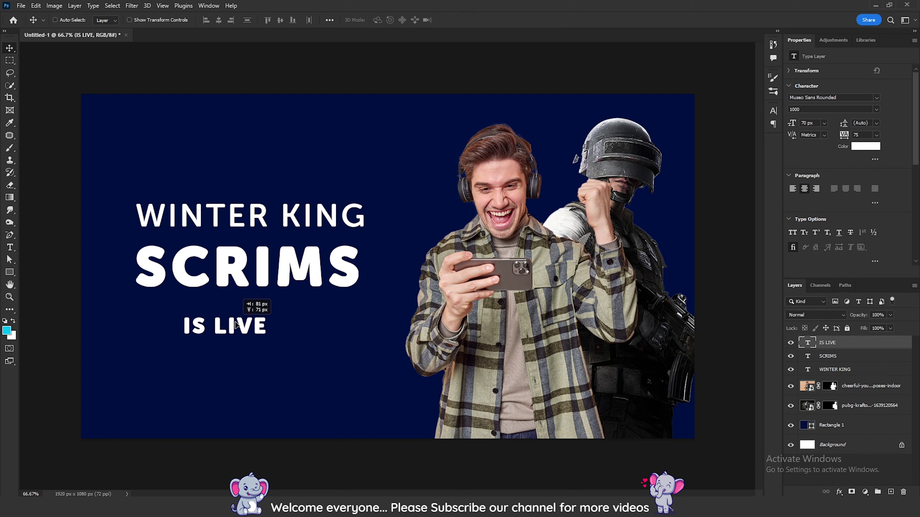
# Draw a small 50 px cyan dot beside IS LIVE and drag in the PUBG vehicle wallpaper.
pyautogui.rightClick(9, 271)
pyautogui.click(43, 284)
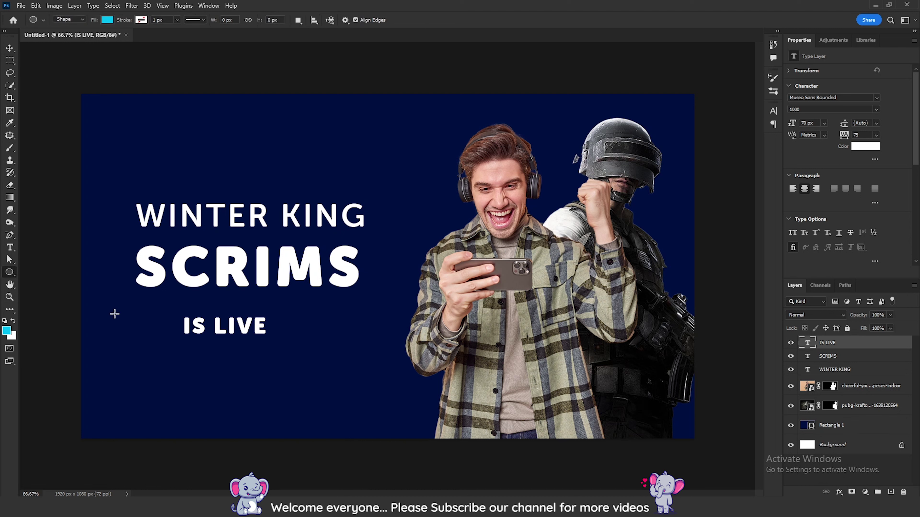
pyautogui.moveTo(116, 316); pyautogui.dragTo(132, 339)
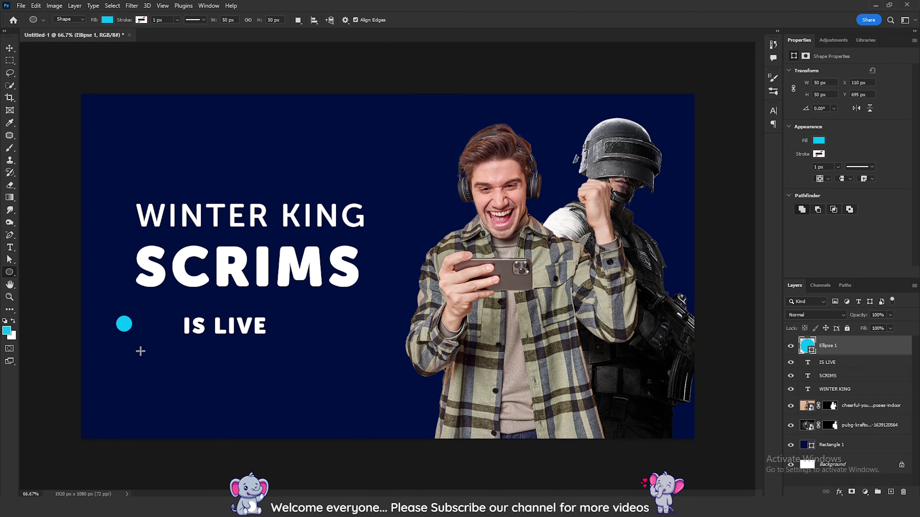
pyautogui.press('v')
pyautogui.moveTo(128, 326); pyautogui.dragTo(169, 330)
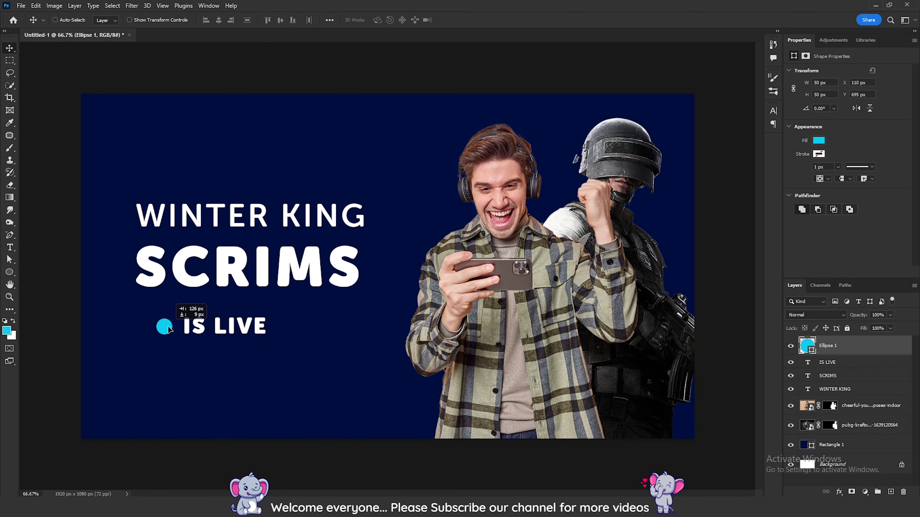
pyautogui.moveTo(199, 369); pyautogui.dragTo(363, 206)
# Put the PUBG wallpaper behind the gamer and soldier, stretch it to fill the canvas, and add the cosmic laser background.
pyautogui.press('Return')
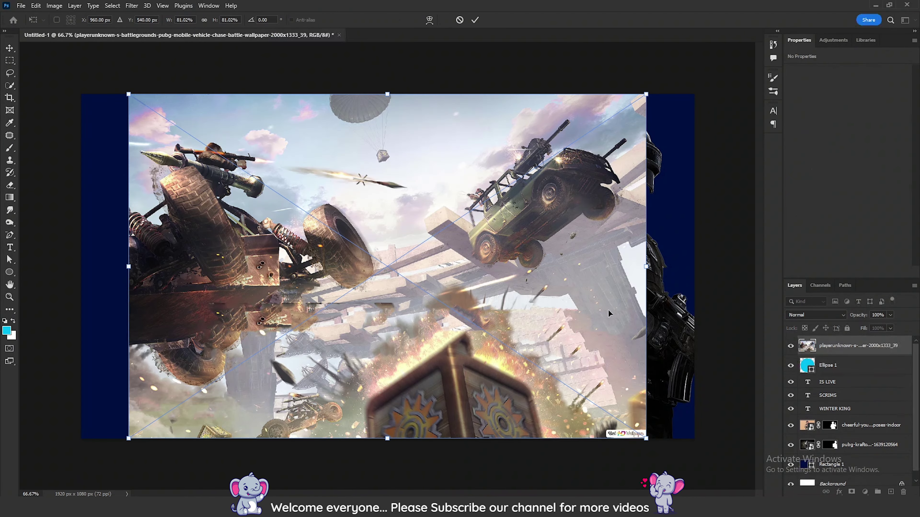
pyautogui.moveTo(846, 351)
pyautogui.mouseDown()
pyautogui.moveTo(854, 463)
pyautogui.moveTo(850, 447)
pyautogui.mouseUp()
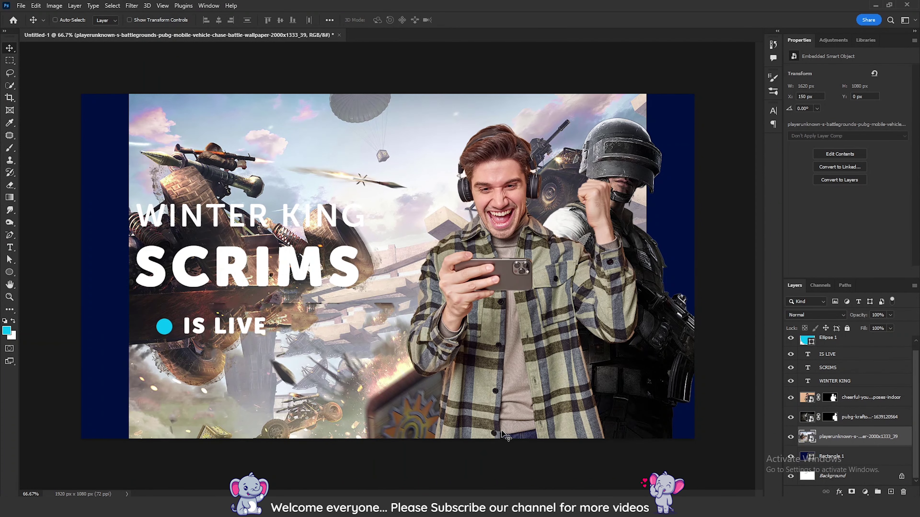
pyautogui.hotkey('ctrl', 't')
pyautogui.moveTo(388, 440); pyautogui.dragTo(390, 489)
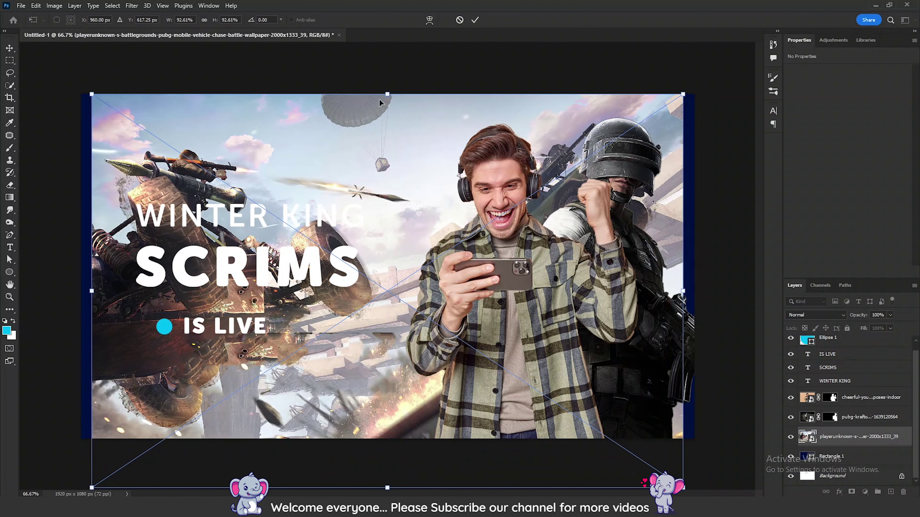
pyautogui.moveTo(387, 94); pyautogui.dragTo(387, 75)
pyautogui.hotkey('shift', 'Up')
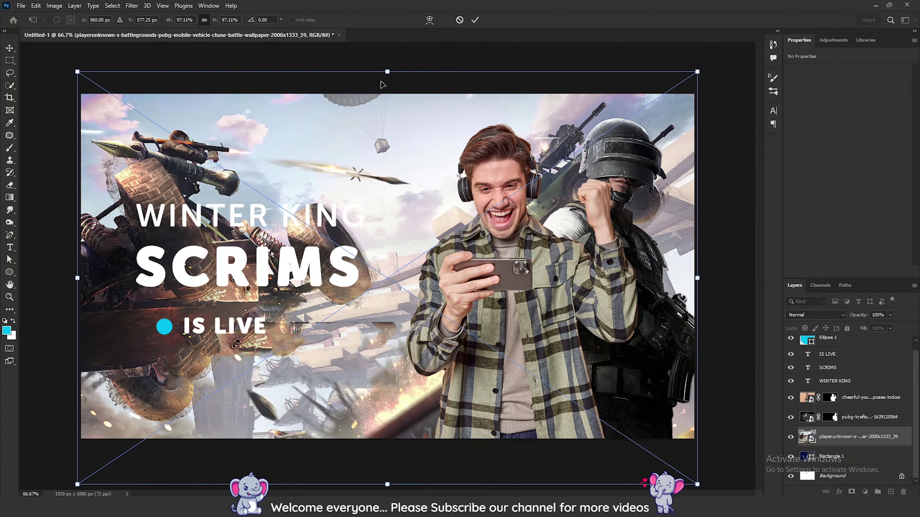
pyautogui.hotkey('shift', 'Up')
pyautogui.hotkey('shift', 'Up')
pyautogui.hotkey('shift', 'Up')
pyautogui.hotkey('shift', 'Up')
pyautogui.hotkey('shift', 'Up')
pyautogui.hotkey('shift', 'Up')
pyautogui.hotkey('shift', 'Up')
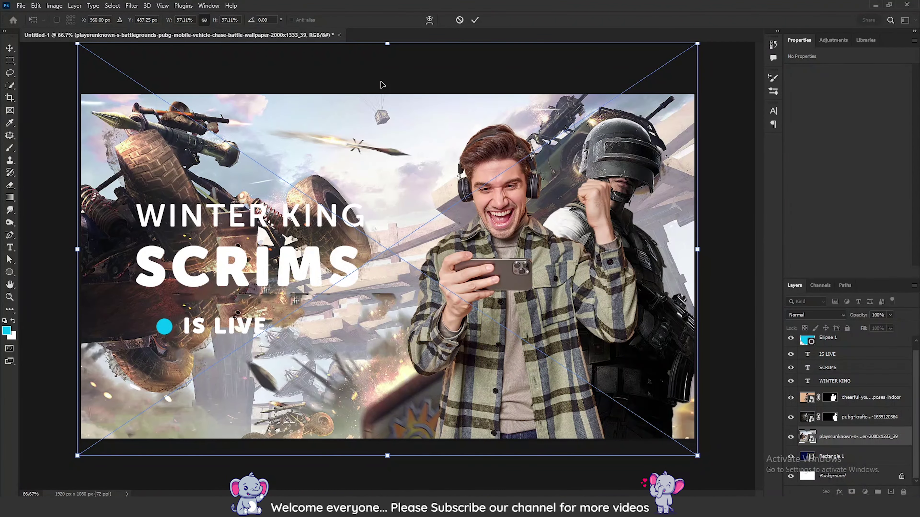
pyautogui.press('Return')
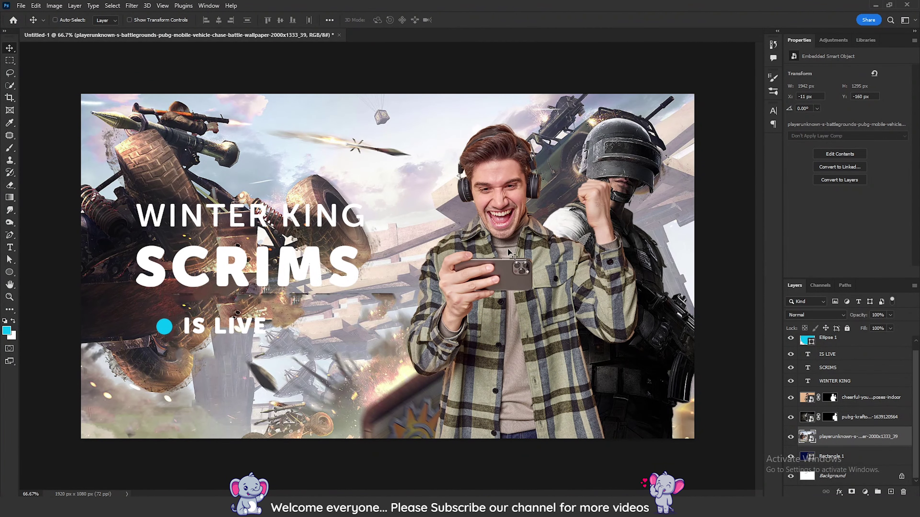
pyautogui.moveTo(404, 449); pyautogui.dragTo(363, 280)
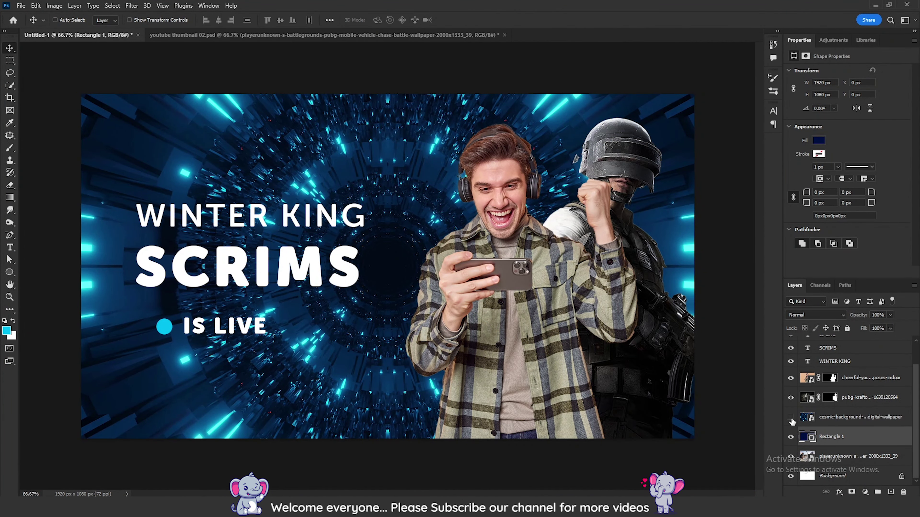
# Hide the cosmic layer, set the wallpaper to 100% and Rectangle 1 to 70% opacity.
pyautogui.click(791, 417)
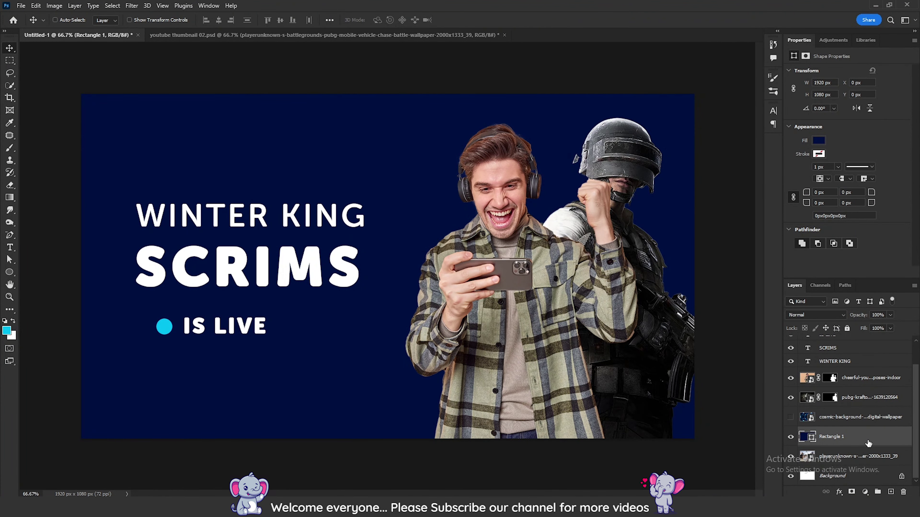
pyautogui.press('7')
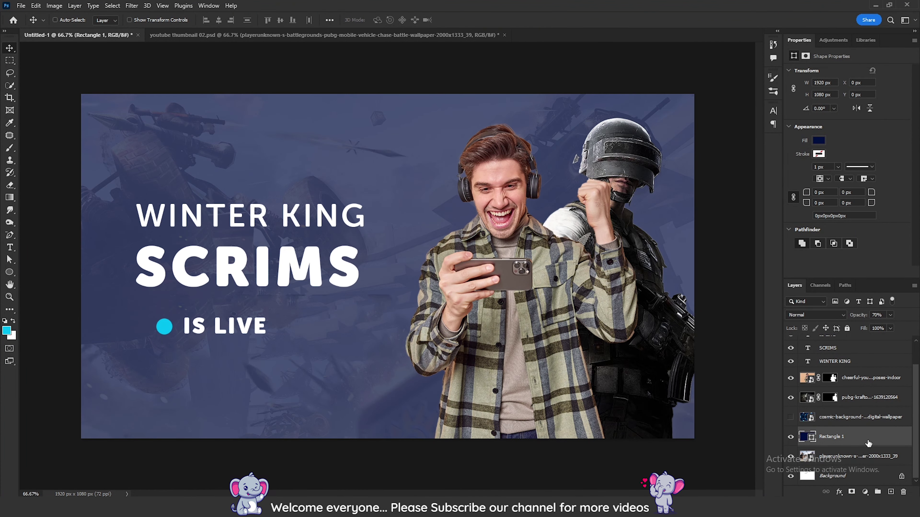
pyautogui.press('5')
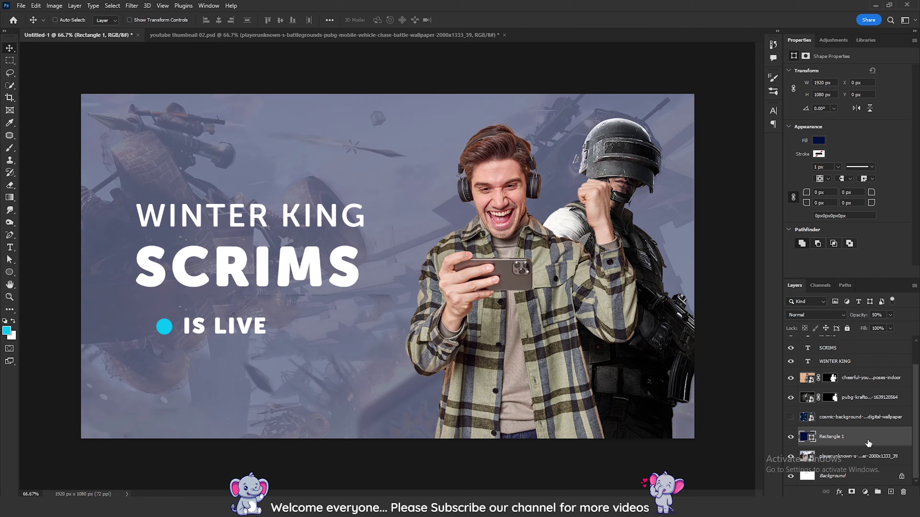
pyautogui.press('2')
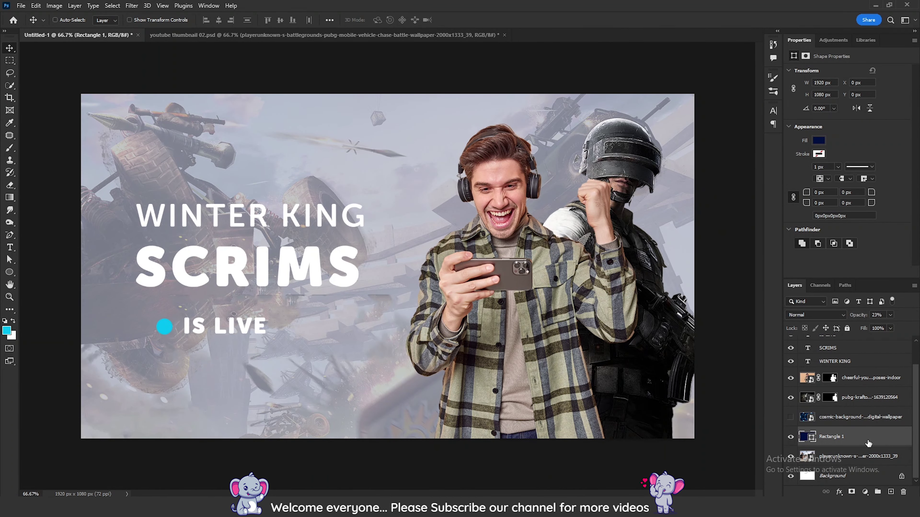
pyautogui.click(846, 462)
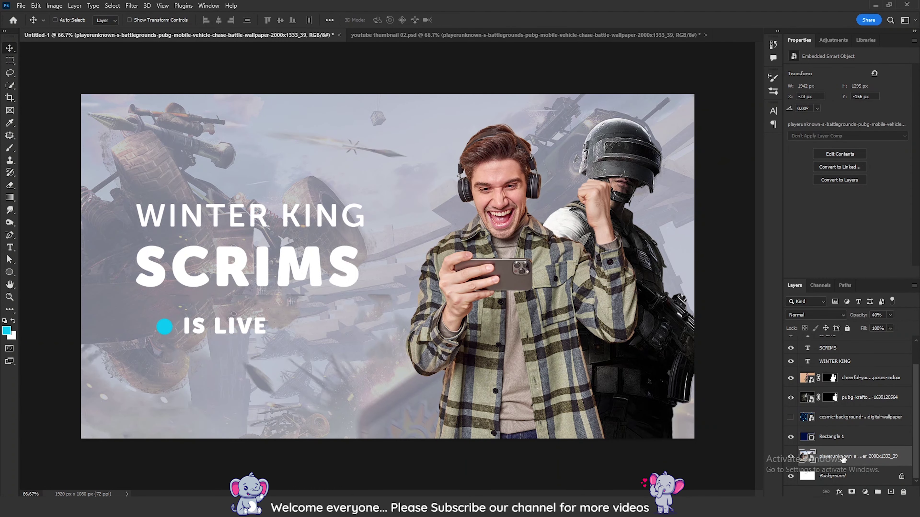
pyautogui.press('0')
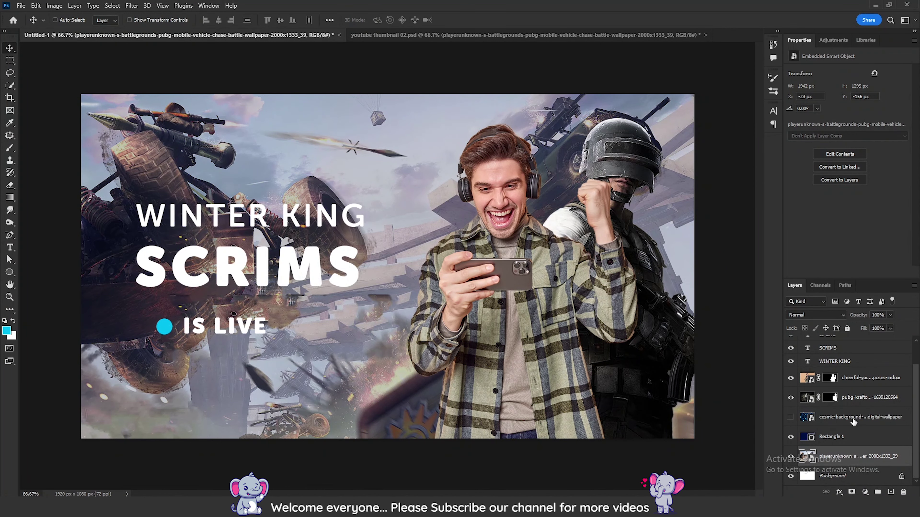
pyautogui.click(855, 438)
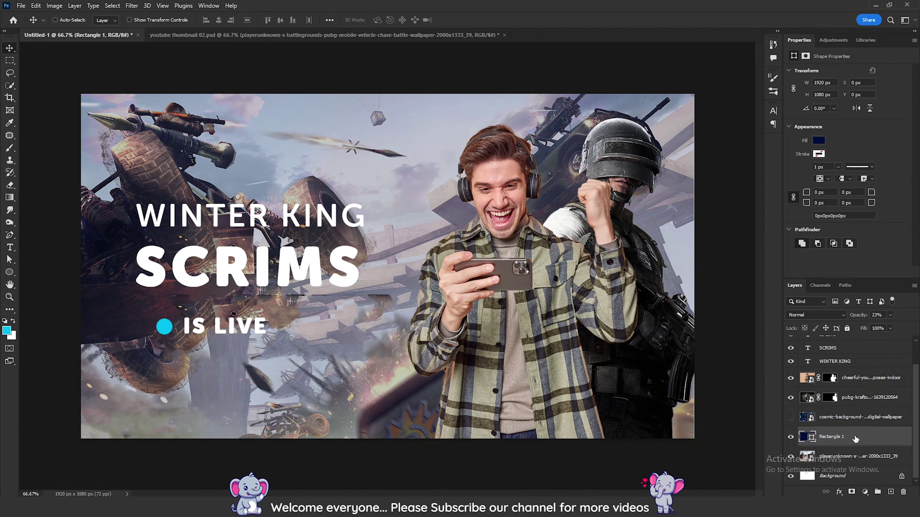
pyautogui.press('7')
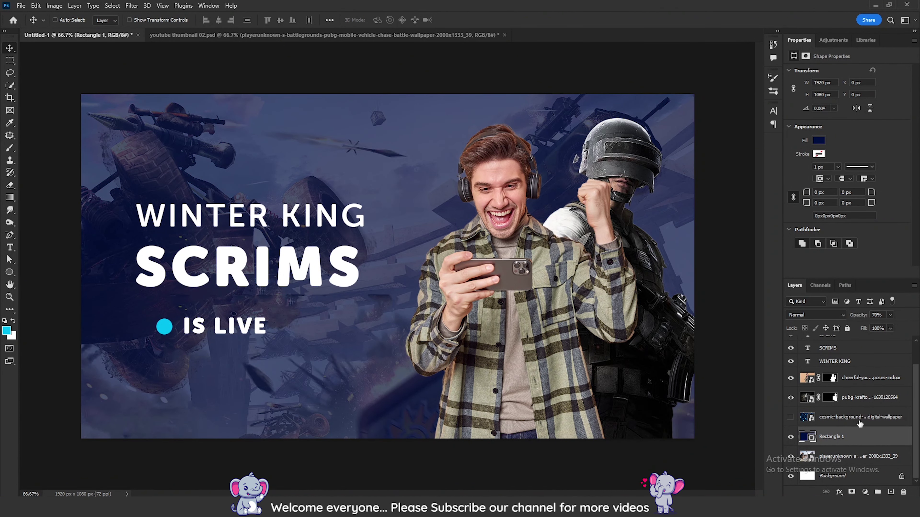
# Show the cosmic laser layer again with its blend mode set to Lighter Color.
pyautogui.click(791, 418)
pyautogui.click(837, 417)
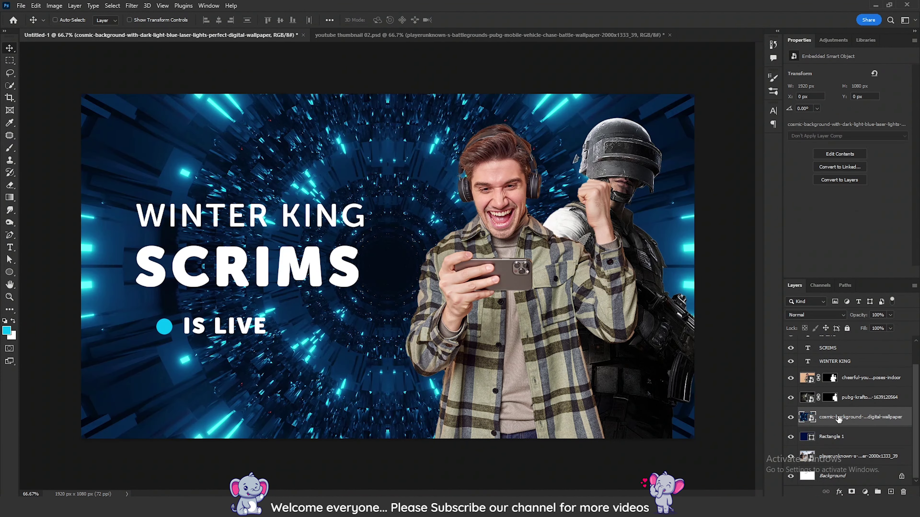
pyautogui.click(839, 316)
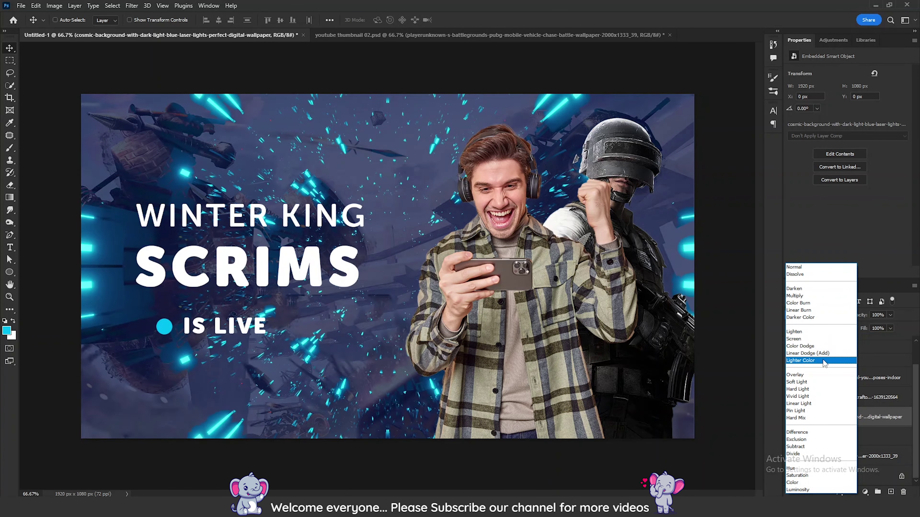
pyautogui.click(824, 365)
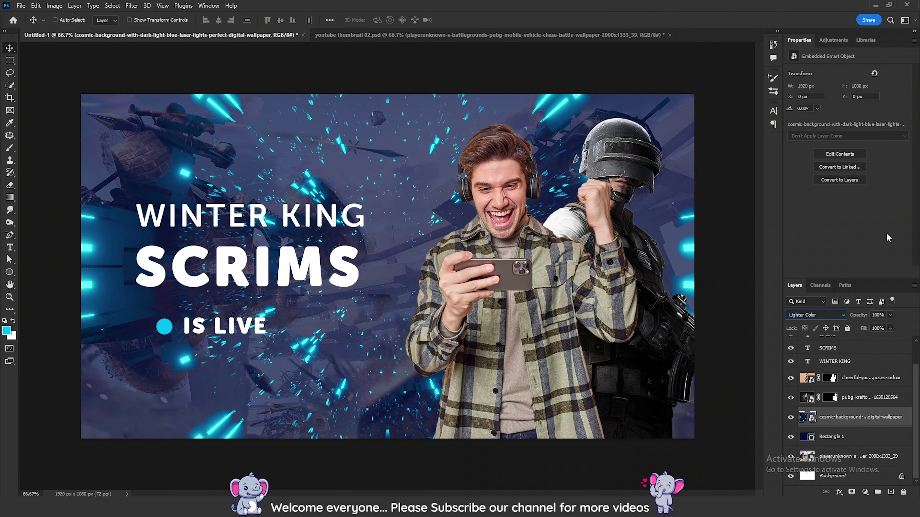
pyautogui.scroll(2, 864, 374)
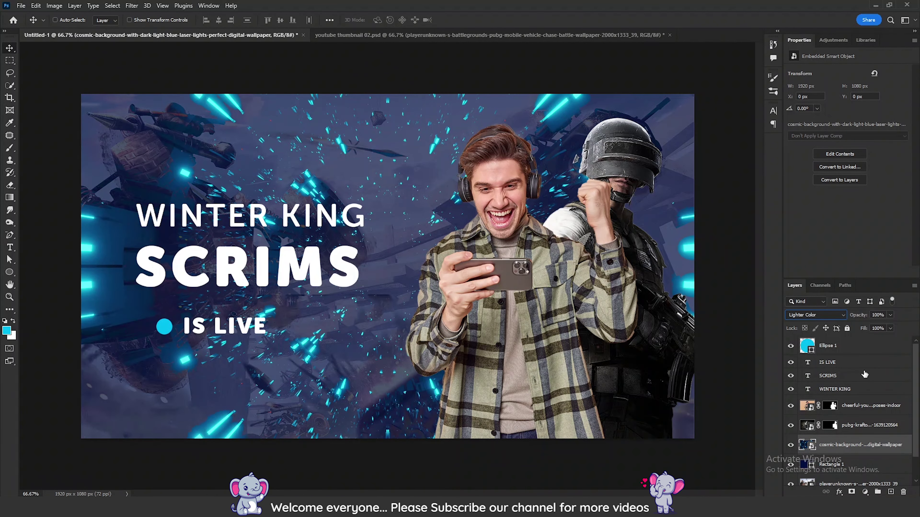
pyautogui.click(862, 390)
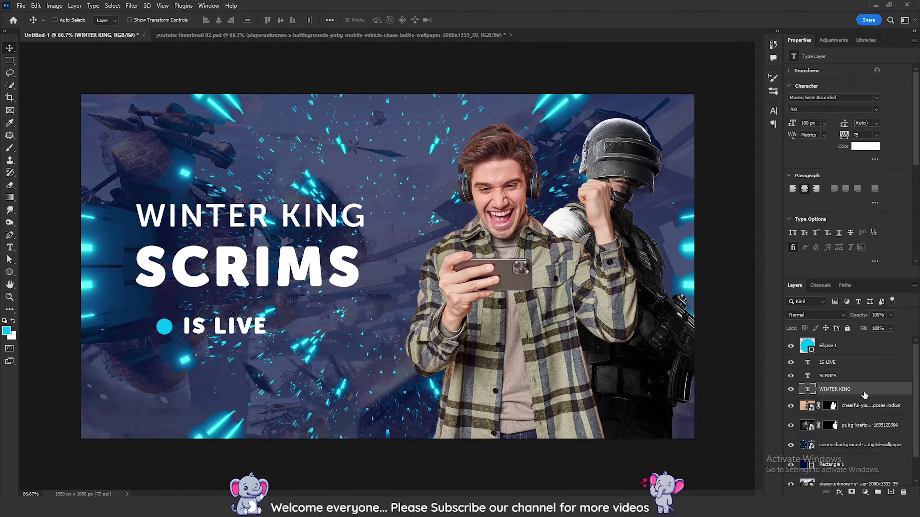
# Give WINTER KING a 24 px black outside stroke layer style.
pyautogui.doubleClick(865, 391)
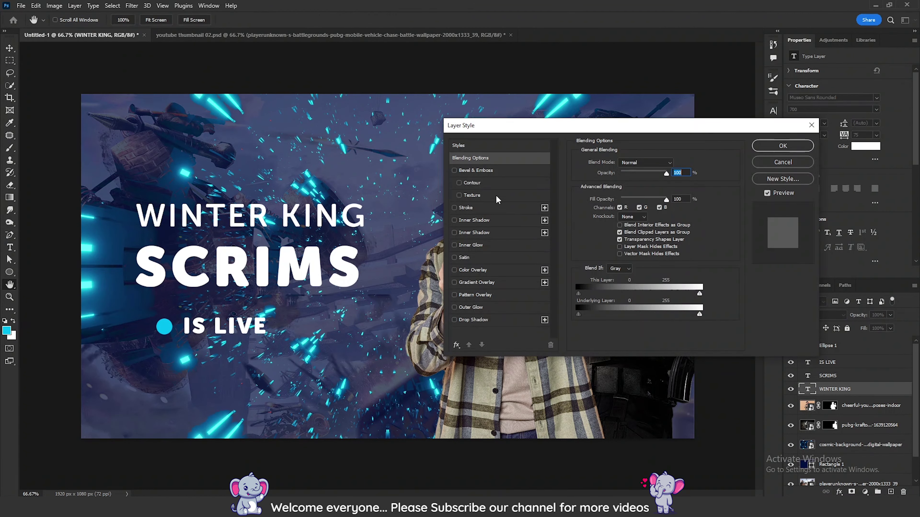
pyautogui.click(493, 207)
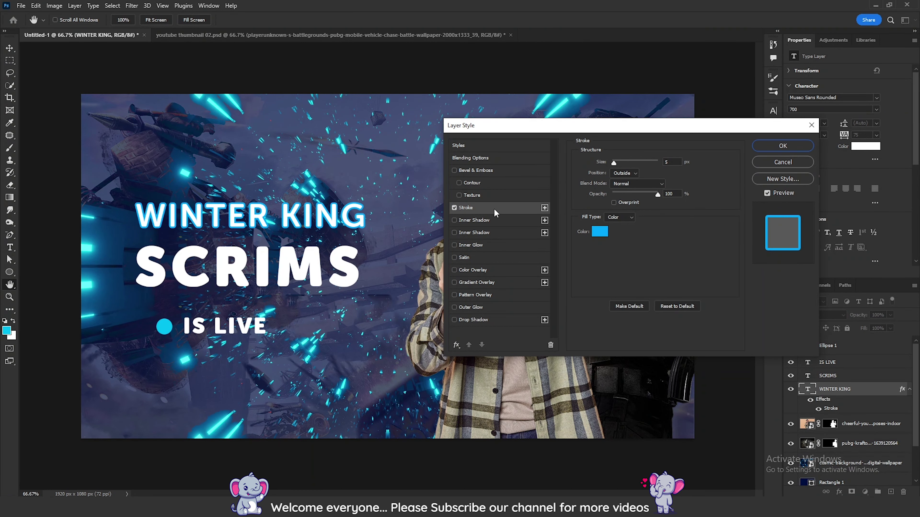
pyautogui.click(599, 232)
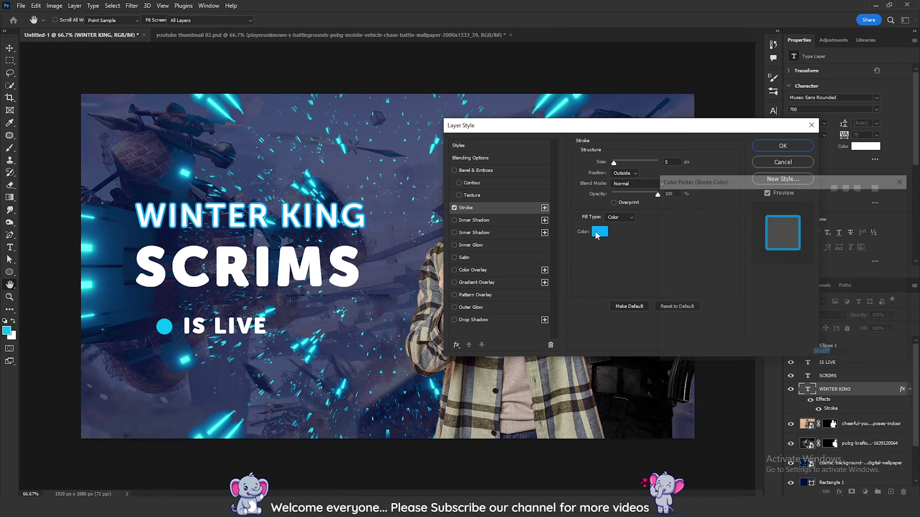
pyautogui.write('ffffff')
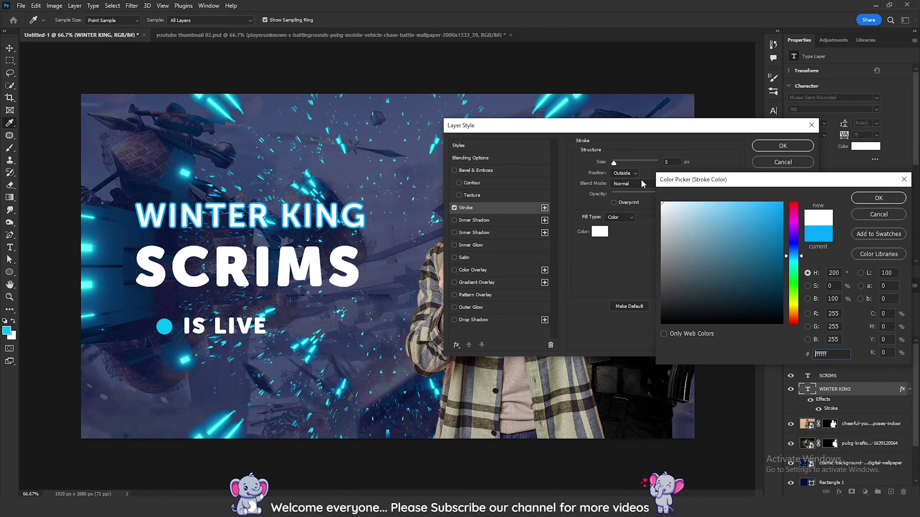
pyautogui.moveTo(683, 305); pyautogui.dragTo(648, 347)
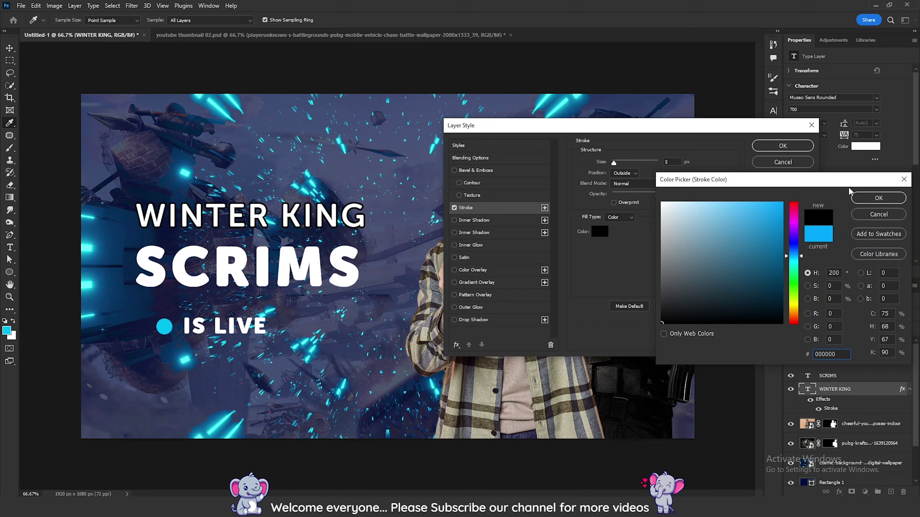
pyautogui.click(872, 200)
pyautogui.moveTo(614, 163); pyautogui.dragTo(620, 166)
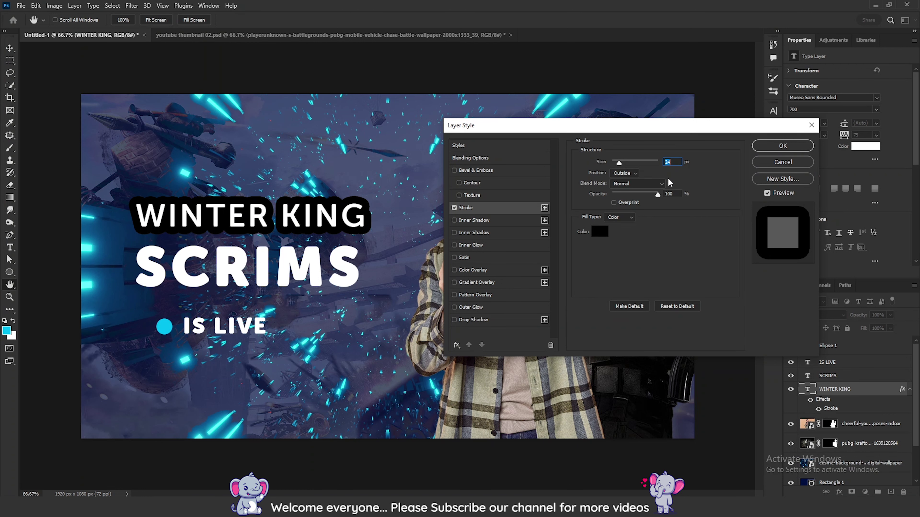
pyautogui.click(773, 147)
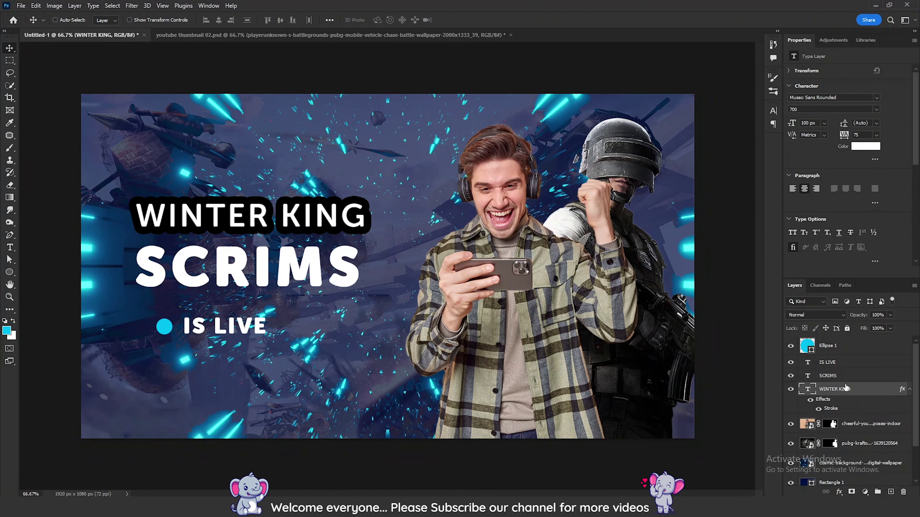
# Add a 35 px black outside stroke to the SCRIMS text layer.
pyautogui.click(870, 376)
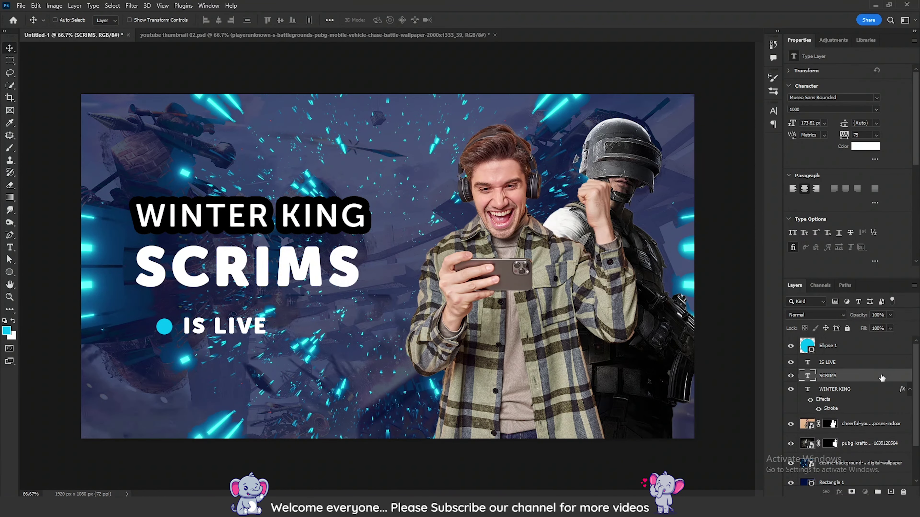
pyautogui.doubleClick(882, 376)
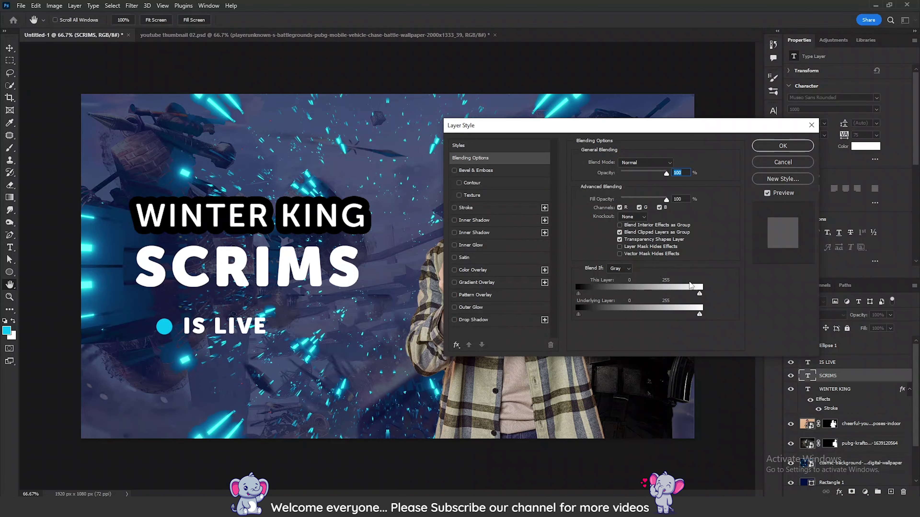
pyautogui.click(510, 209)
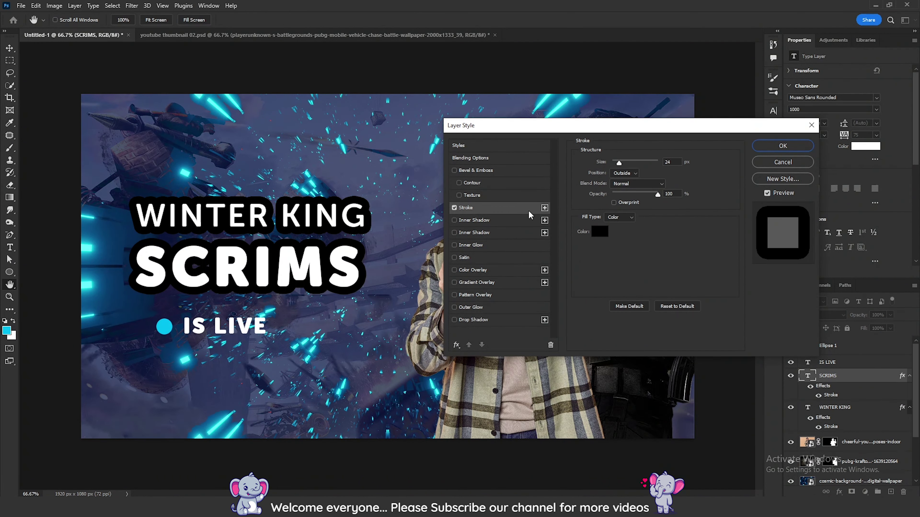
pyautogui.moveTo(618, 164); pyautogui.dragTo(620, 167)
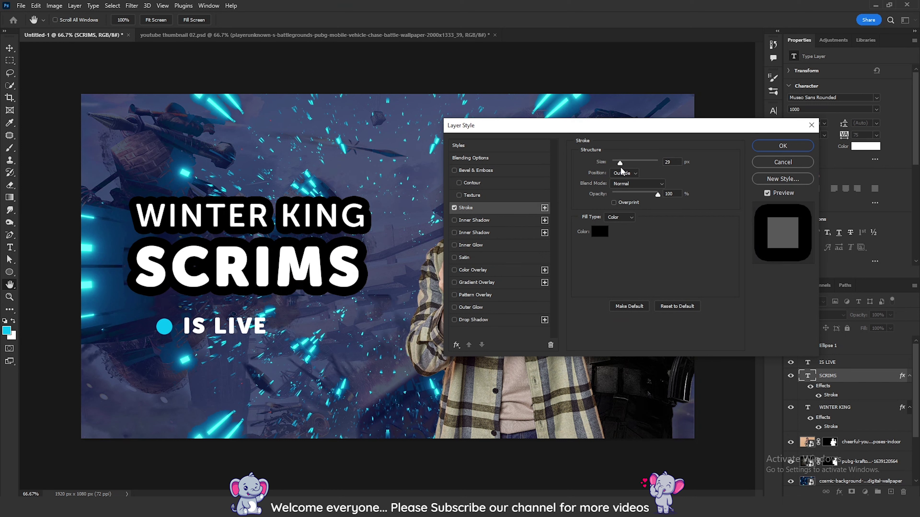
pyautogui.moveTo(620, 166); pyautogui.dragTo(620, 167)
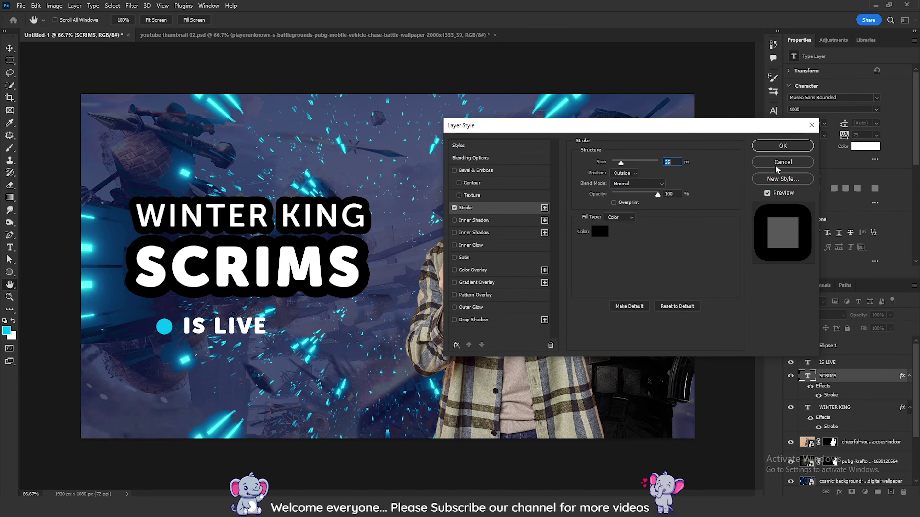
pyautogui.click(779, 147)
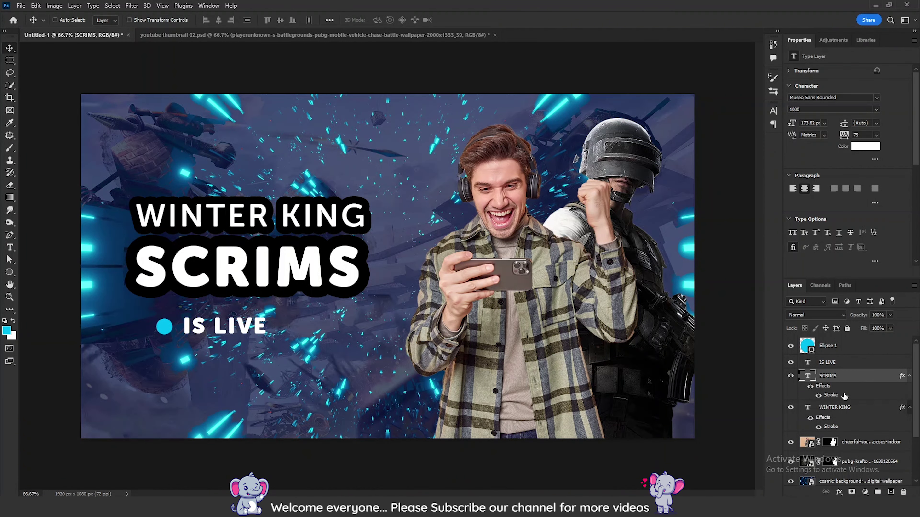
# Colour the WINTER KING text bright cyan 10e0ff, sampled from the background glow.
pyautogui.click(855, 405)
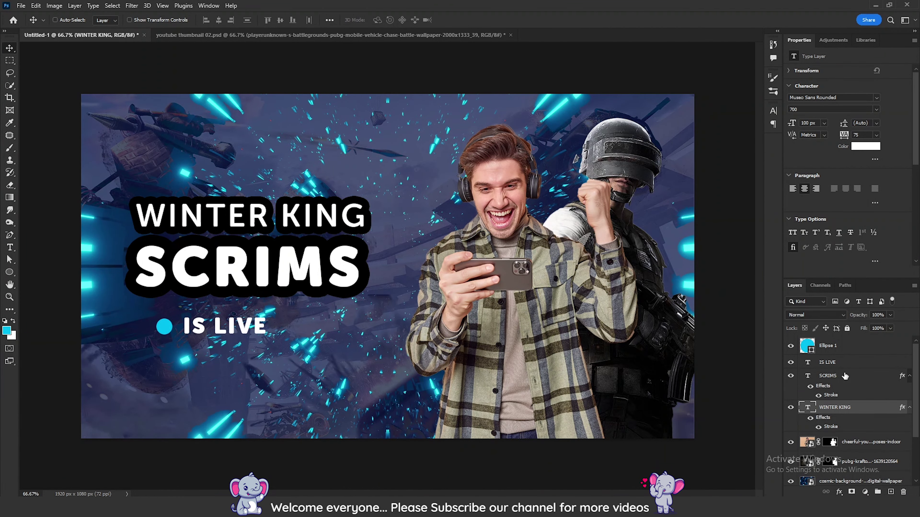
pyautogui.click(855, 147)
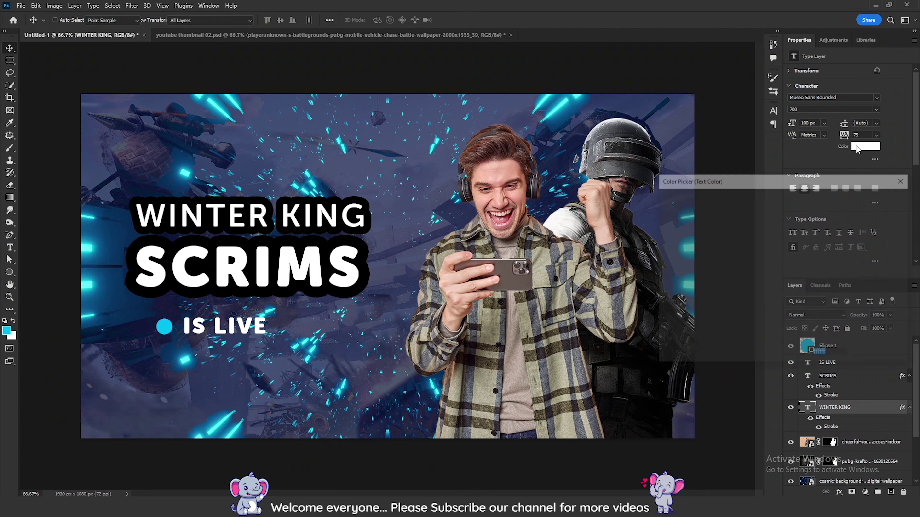
pyautogui.click(559, 106)
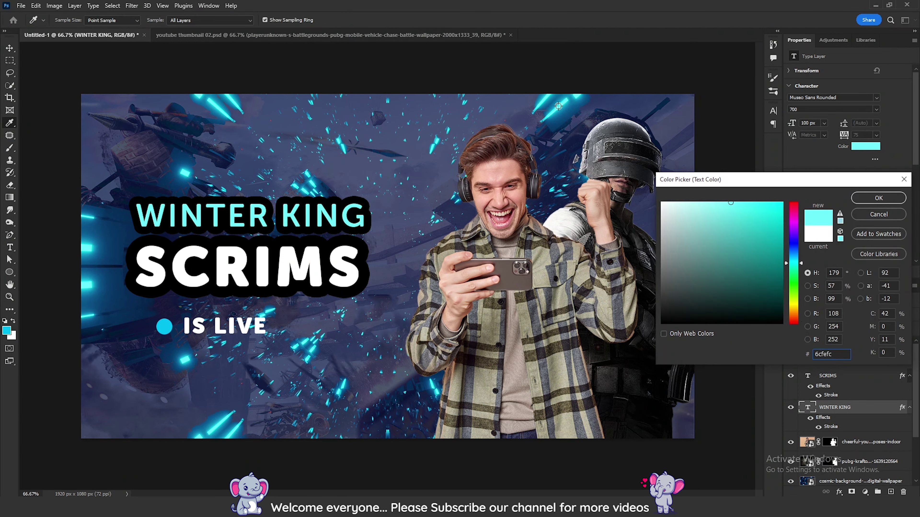
pyautogui.click(556, 111)
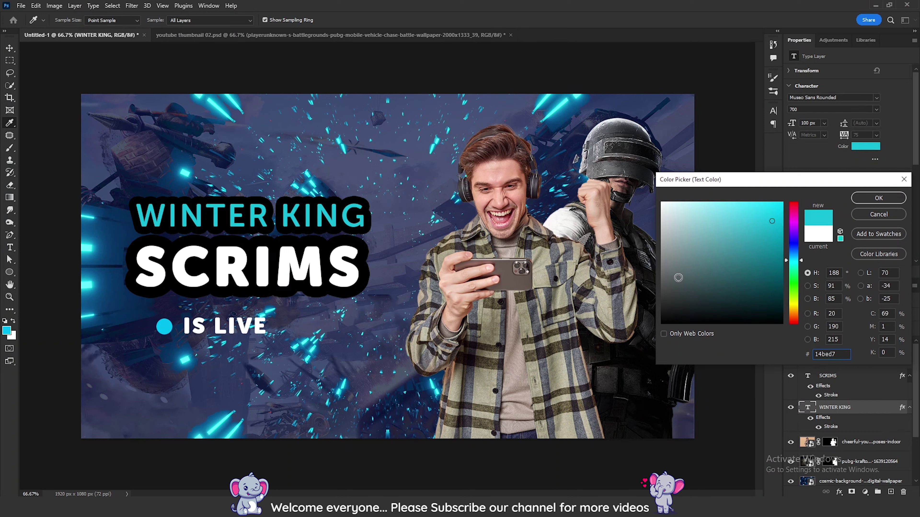
pyautogui.moveTo(768, 221); pyautogui.dragTo(768, 206)
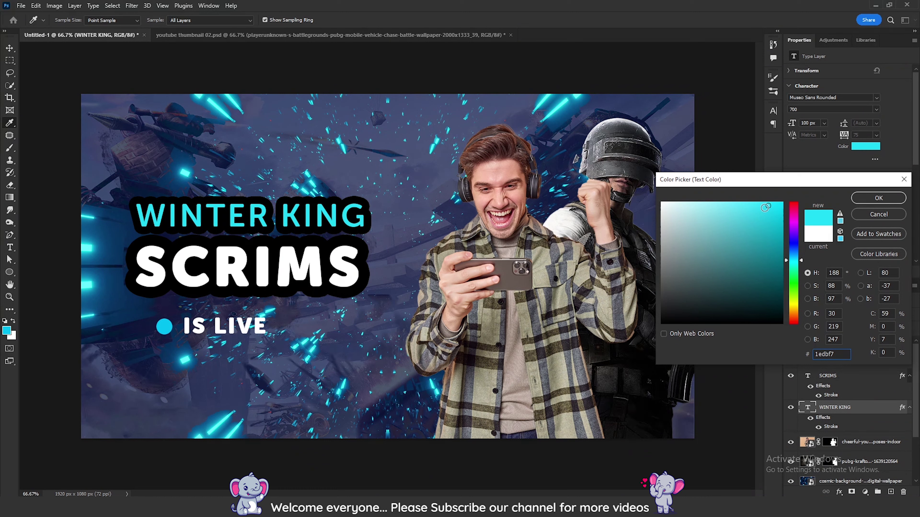
pyautogui.click(769, 208)
pyautogui.moveTo(772, 218); pyautogui.dragTo(776, 205)
pyautogui.click(882, 198)
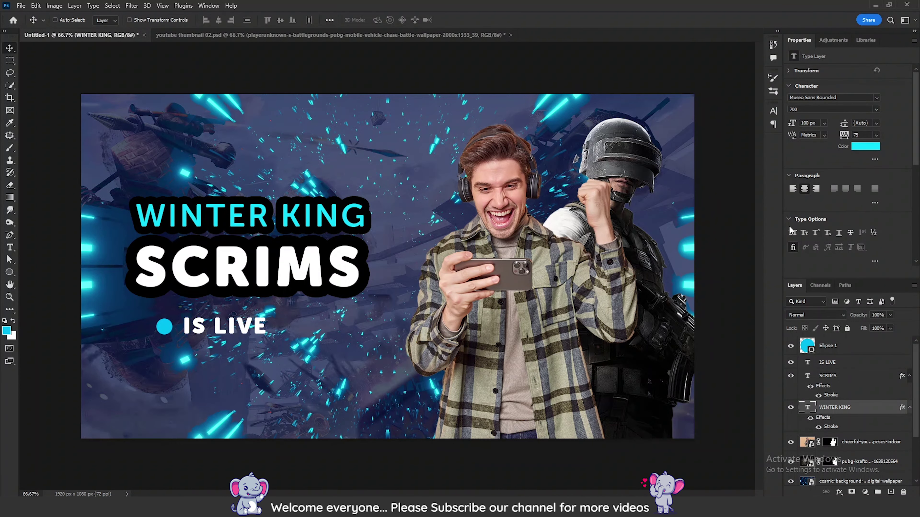
# Centre IS LIVE vertically on the cyan dot, group them, and move the group up-left.
pyautogui.click(827, 362)
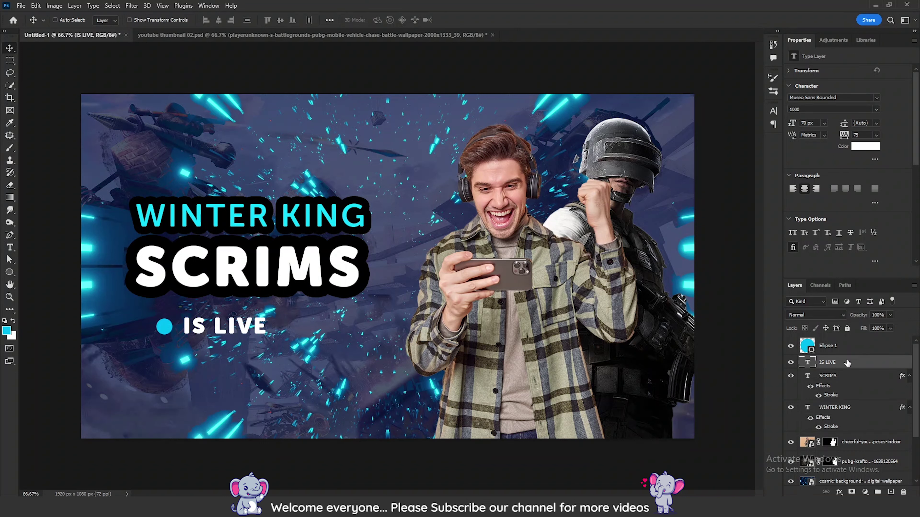
pyautogui.keyDown('shift'); pyautogui.click(844, 343); pyautogui.keyUp('shift')
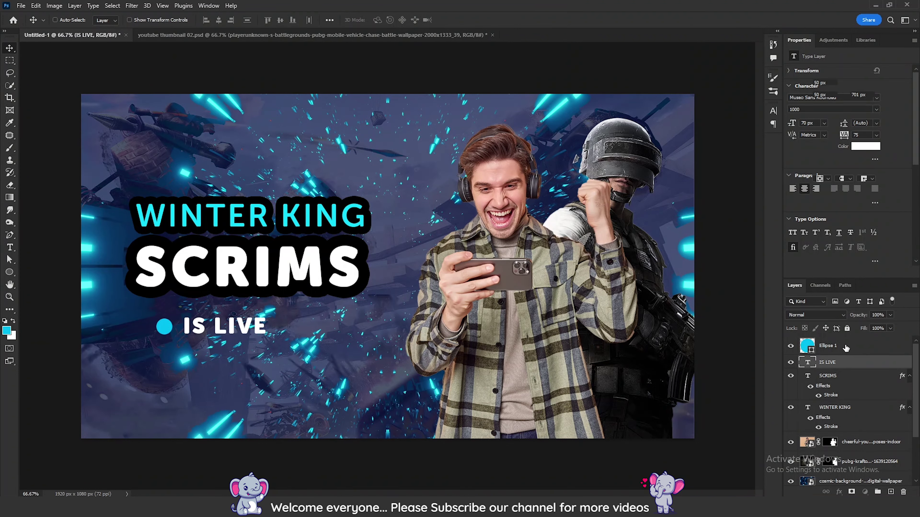
pyautogui.click(206, 21)
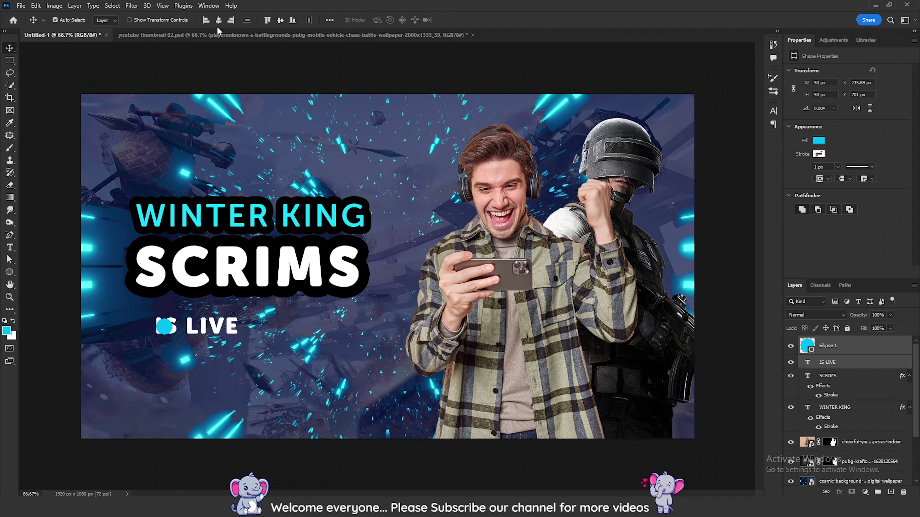
pyautogui.hotkey('ctrl', 'z')
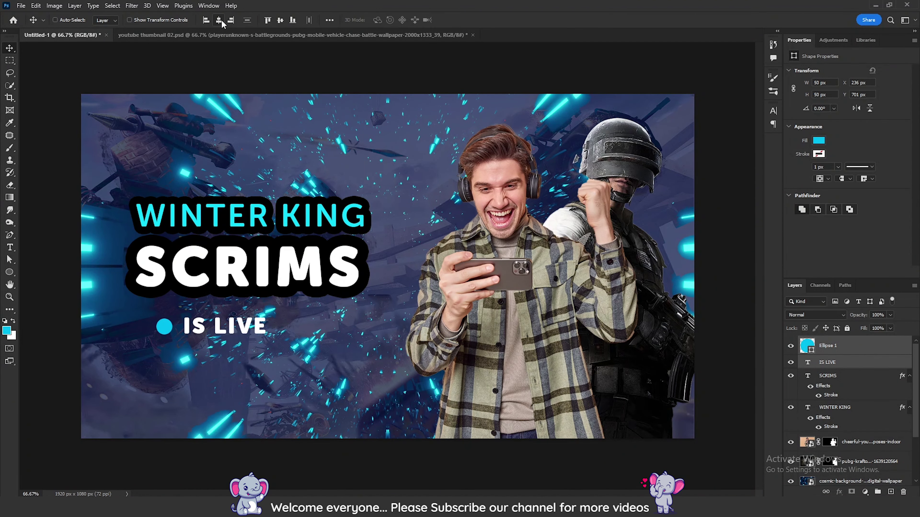
pyautogui.click(281, 21)
pyautogui.hotkey('ctrl', 'g')
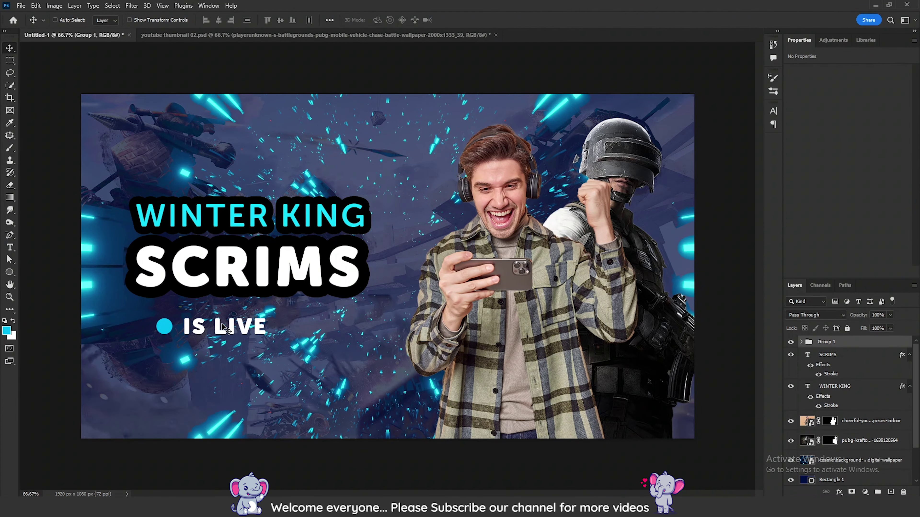
pyautogui.moveTo(214, 331); pyautogui.dragTo(190, 317)
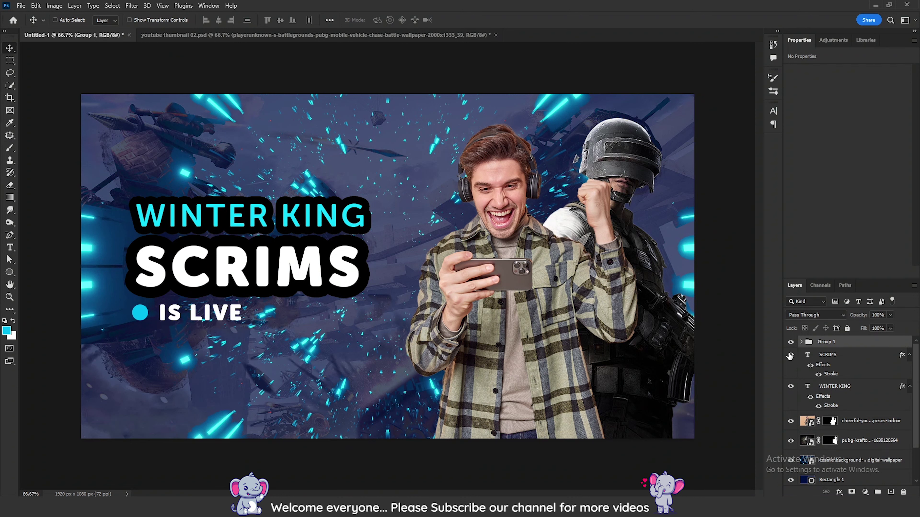
# Centre SCRIMS horizontally with WINTER KING and nudge its vertical position.
pyautogui.click(909, 354)
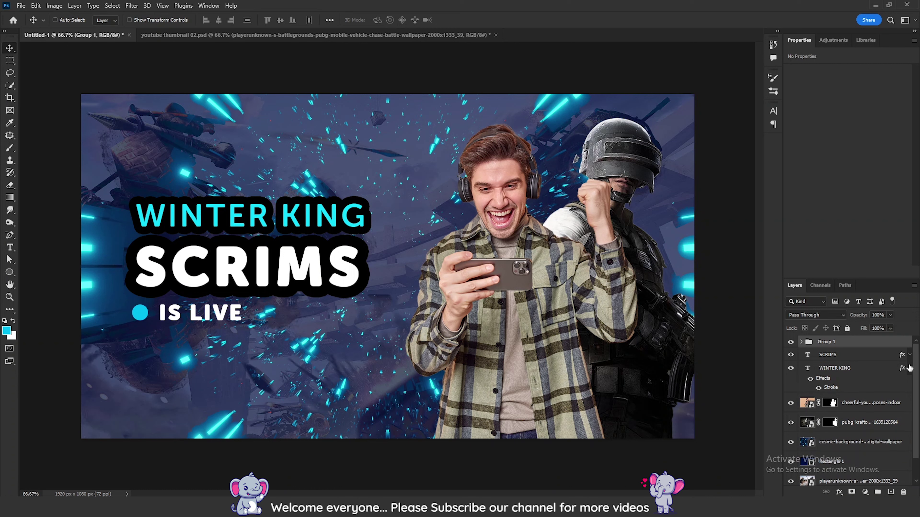
pyautogui.click(910, 368)
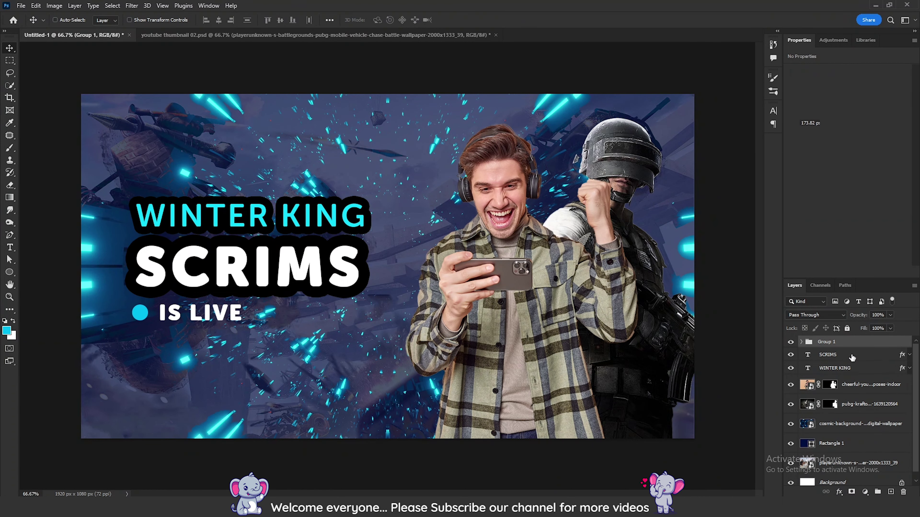
pyautogui.click(851, 356)
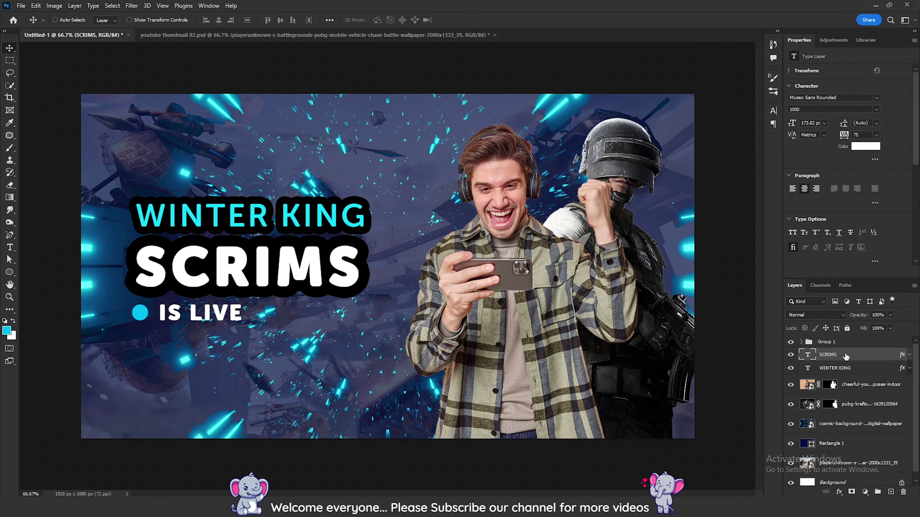
pyautogui.keyDown('shift'); pyautogui.click(857, 368); pyautogui.keyUp('shift')
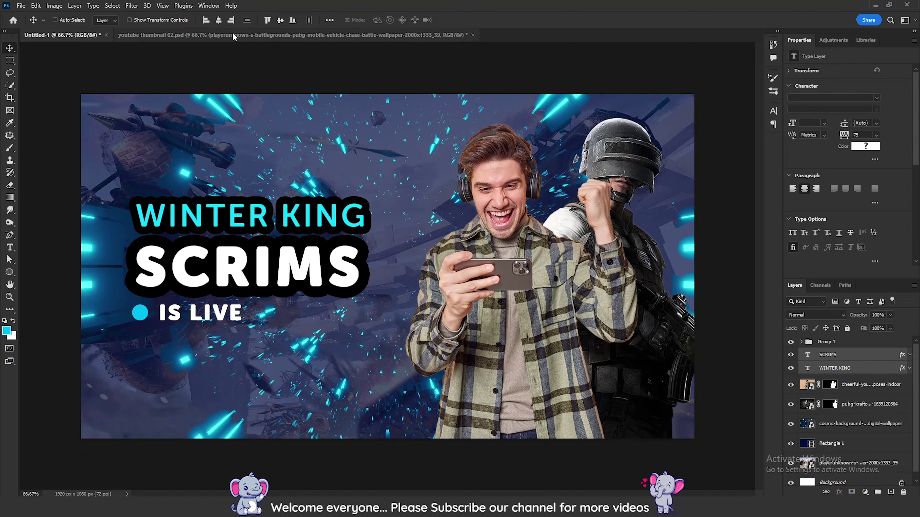
pyautogui.click(219, 20)
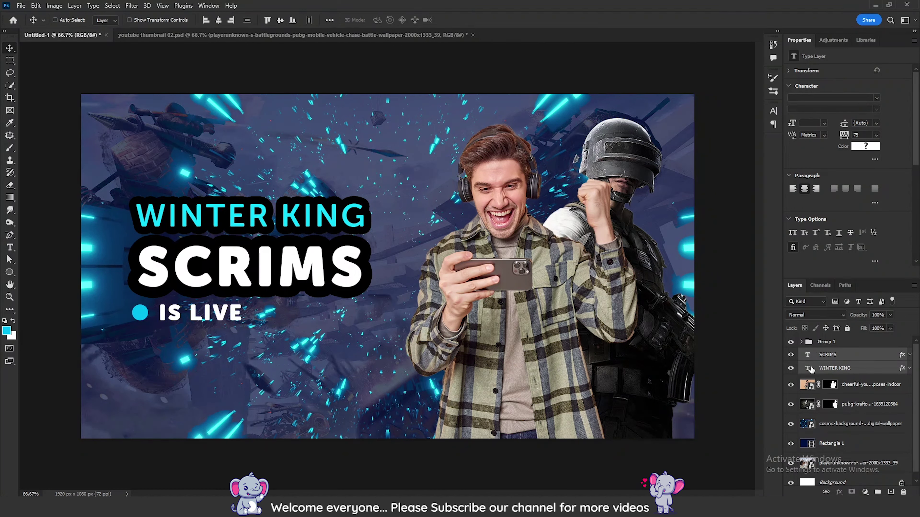
pyautogui.click(847, 356)
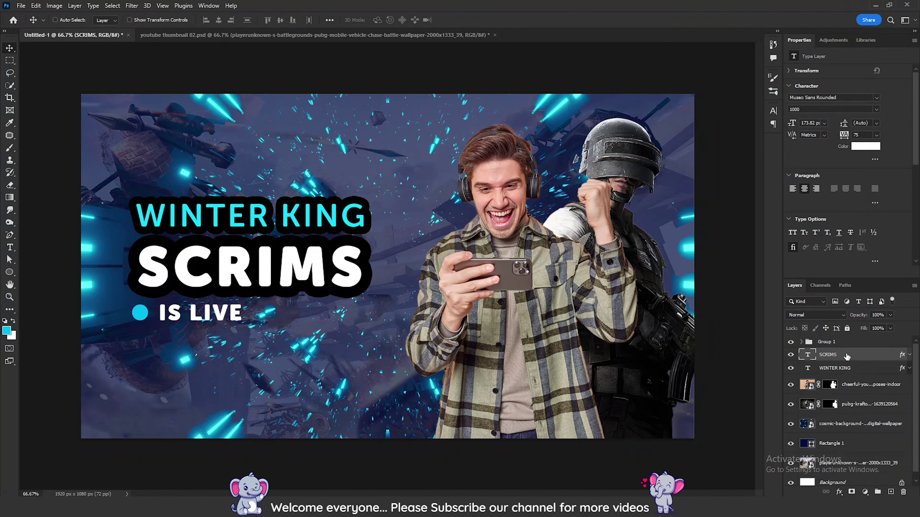
pyautogui.hotkey('shift', 'Up')
pyautogui.hotkey('shift', 'Up')
pyautogui.hotkey('shift', 'Down')
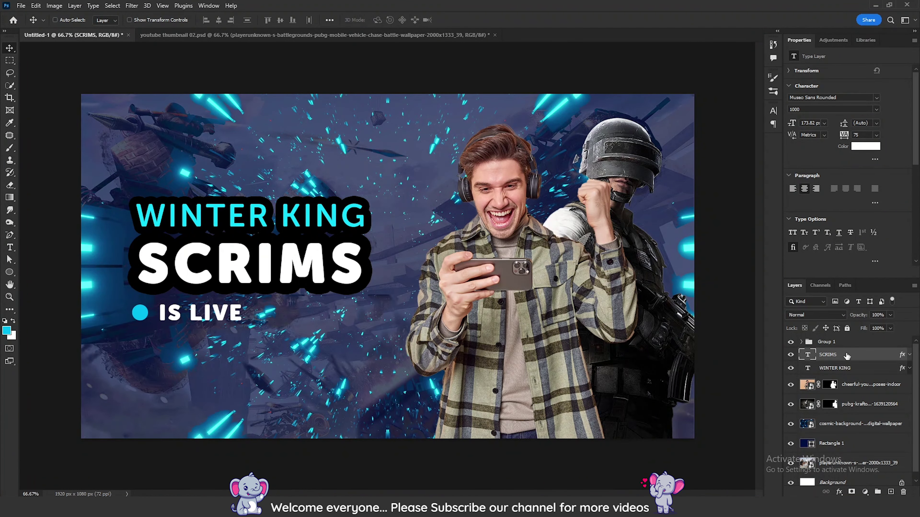
# Nudge the IS LIVE group up slightly and select all headline layers together.
pyautogui.click(852, 341)
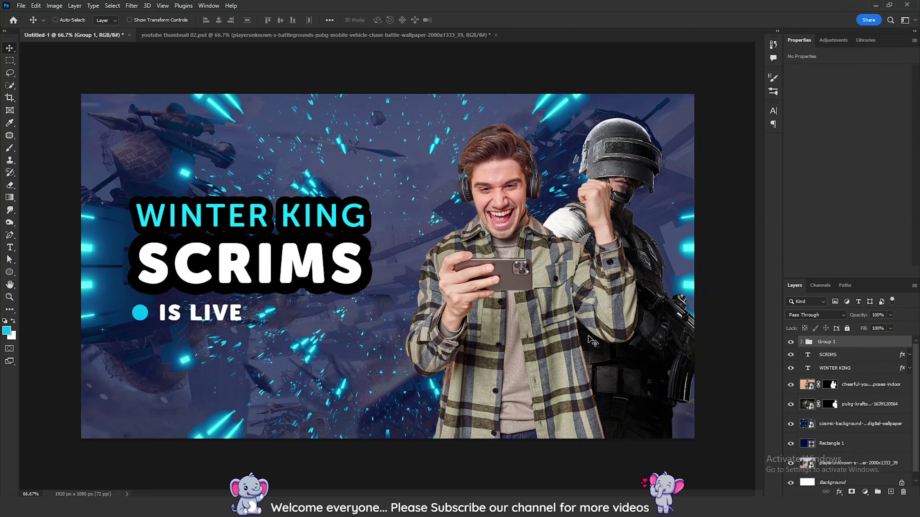
pyautogui.moveTo(174, 315); pyautogui.dragTo(171, 313)
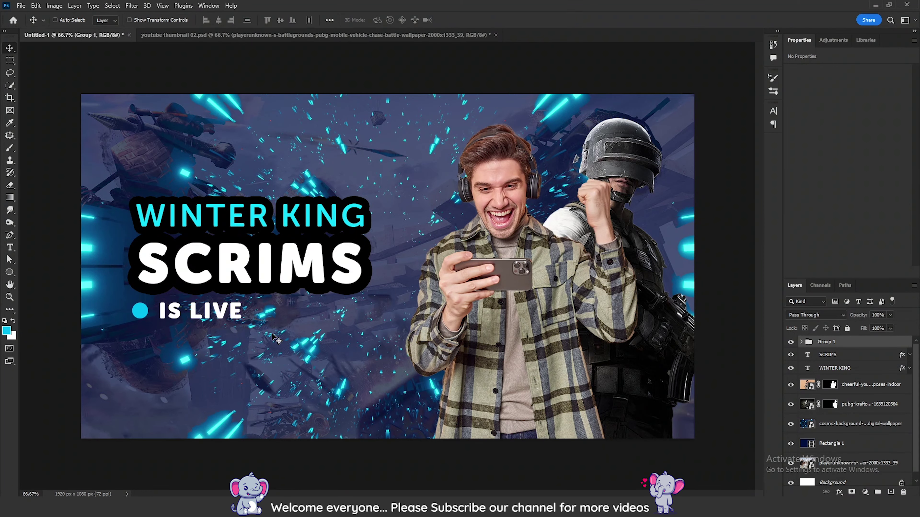
pyautogui.keyDown('shift'); pyautogui.click(864, 368); pyautogui.keyUp('shift')
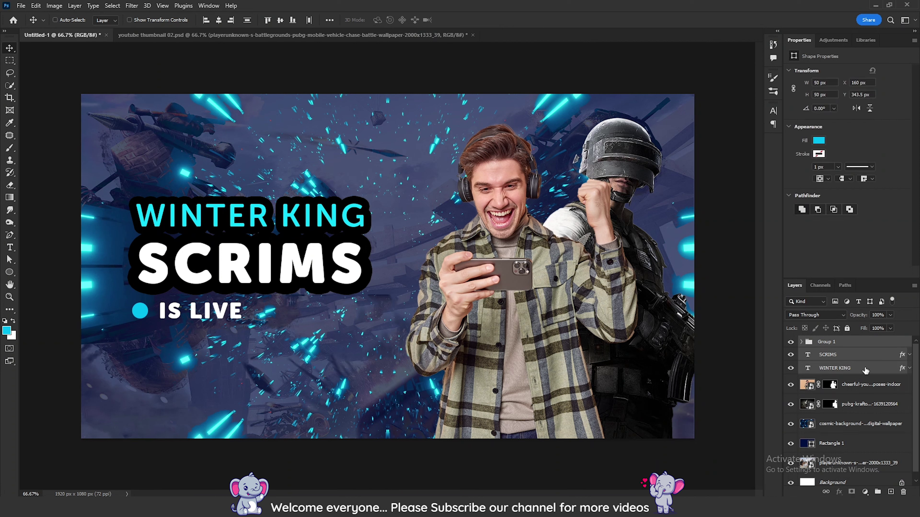
# Rotate the headline block to -9.95°, scale it to about 127%, and shift it left.
pyautogui.hotkey('ctrl', 't')
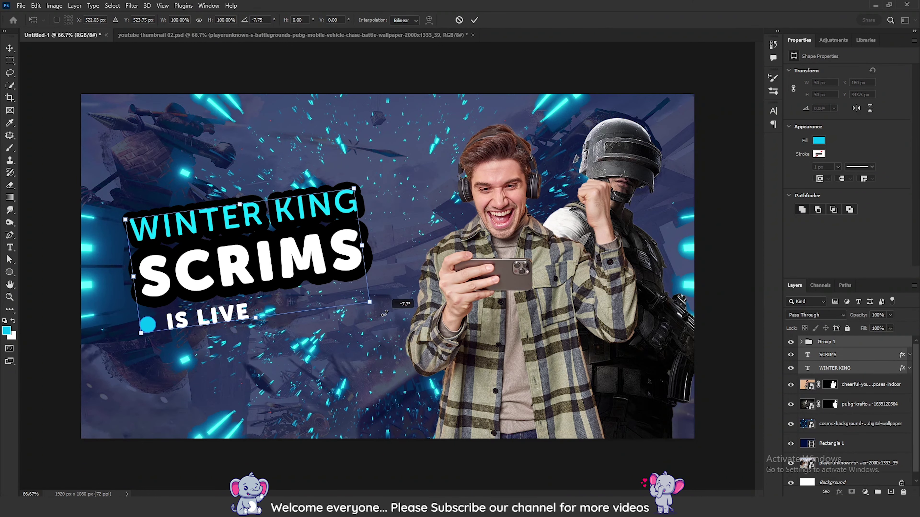
pyautogui.moveTo(371, 333)
pyautogui.mouseDown()
pyautogui.moveTo(370, 297)
pyautogui.moveTo(398, 319)
pyautogui.mouseUp()
pyautogui.moveTo(412, 329); pyautogui.dragTo(437, 337)
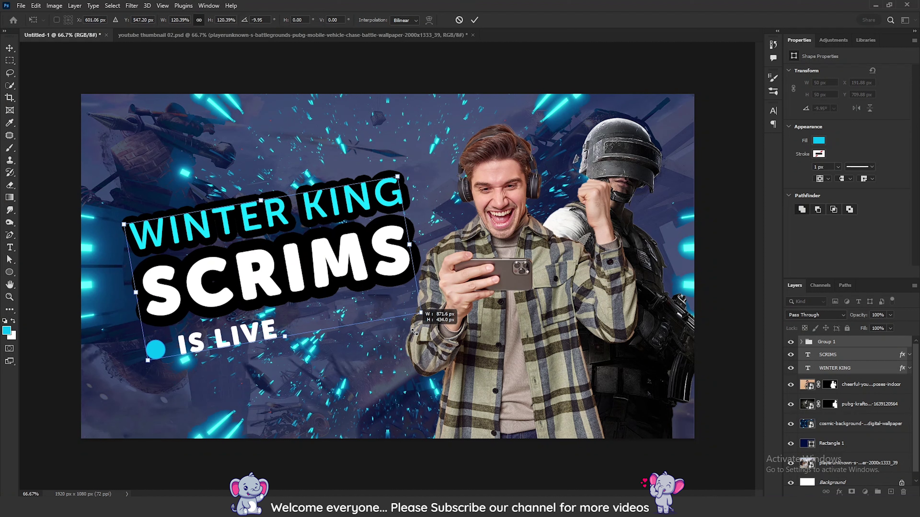
pyautogui.moveTo(301, 275); pyautogui.dragTo(277, 272)
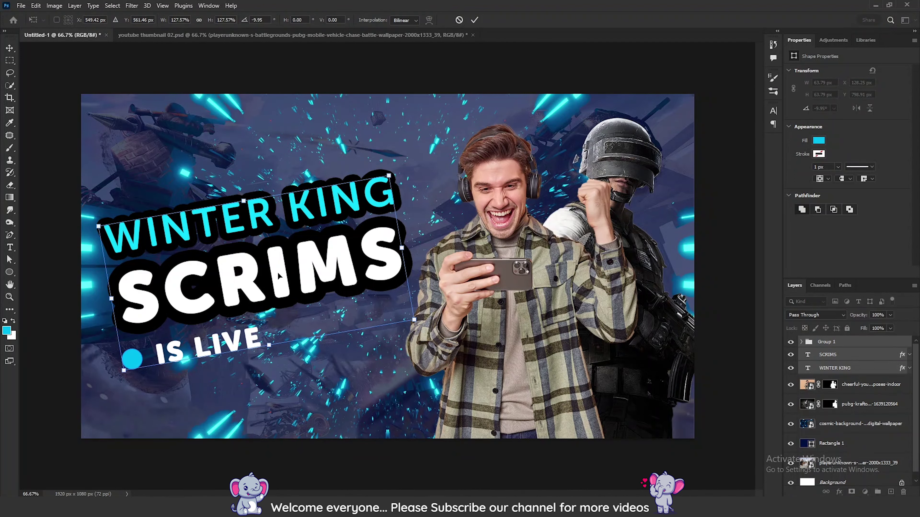
pyautogui.press('Return')
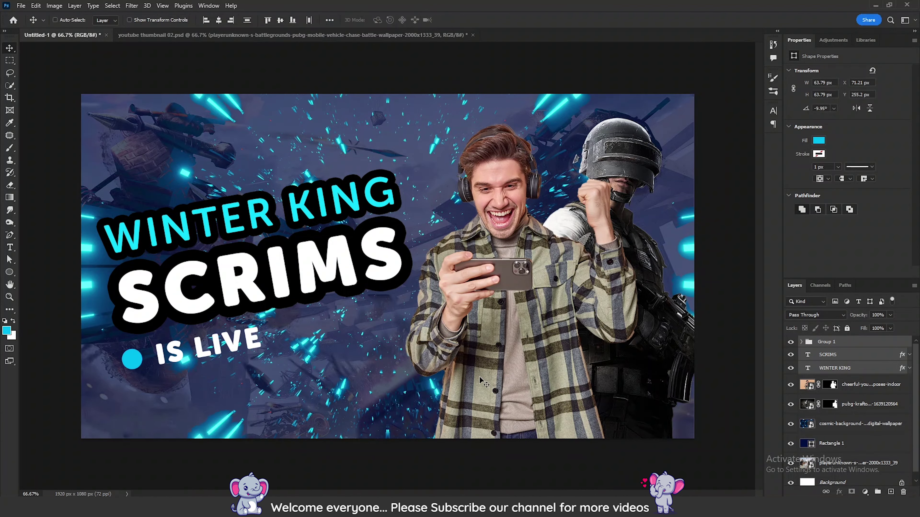
# Group the gamer and soldier layers into Group 2 and add a Curves adjustment.
pyautogui.click(857, 386)
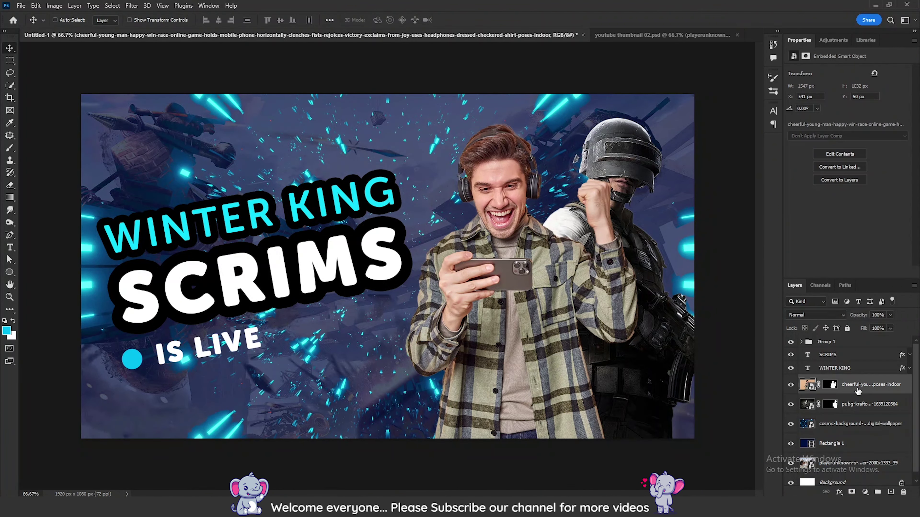
pyautogui.keyDown('shift'); pyautogui.click(862, 409); pyautogui.keyUp('shift')
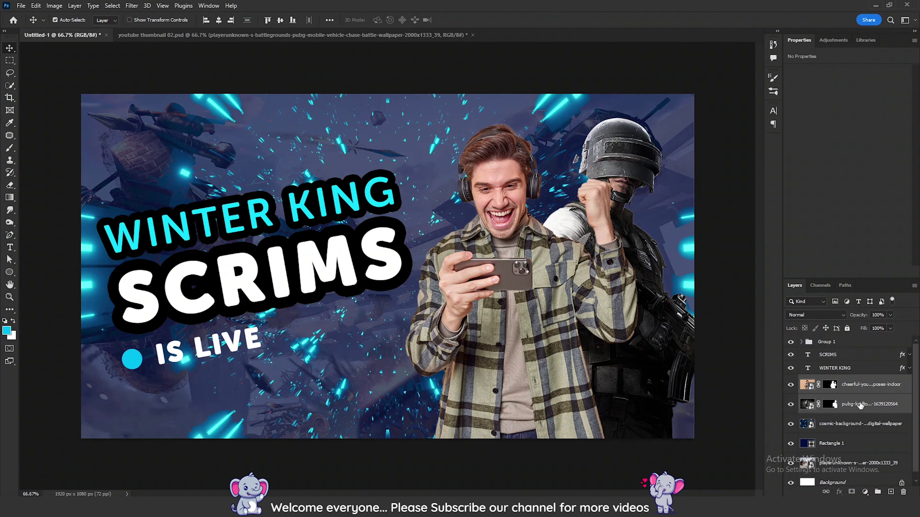
pyautogui.hotkey('ctrl', 'g')
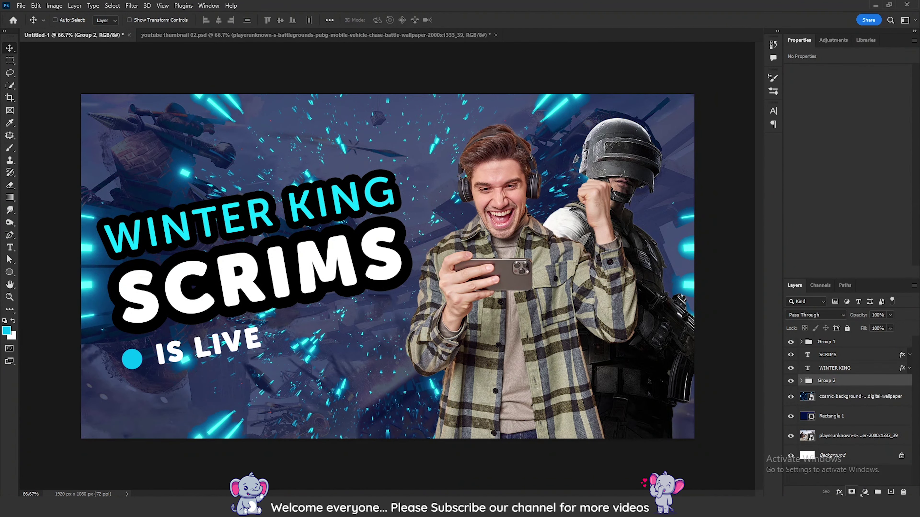
pyautogui.click(865, 492)
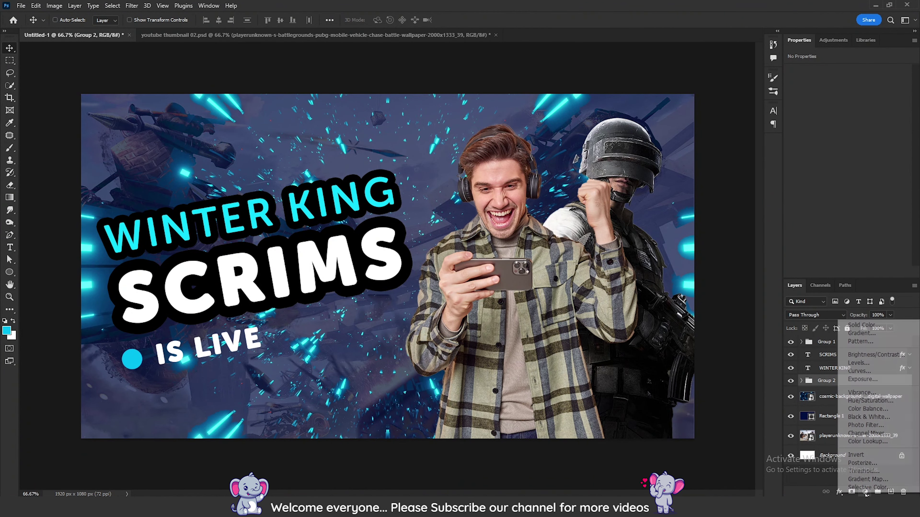
pyautogui.click(871, 371)
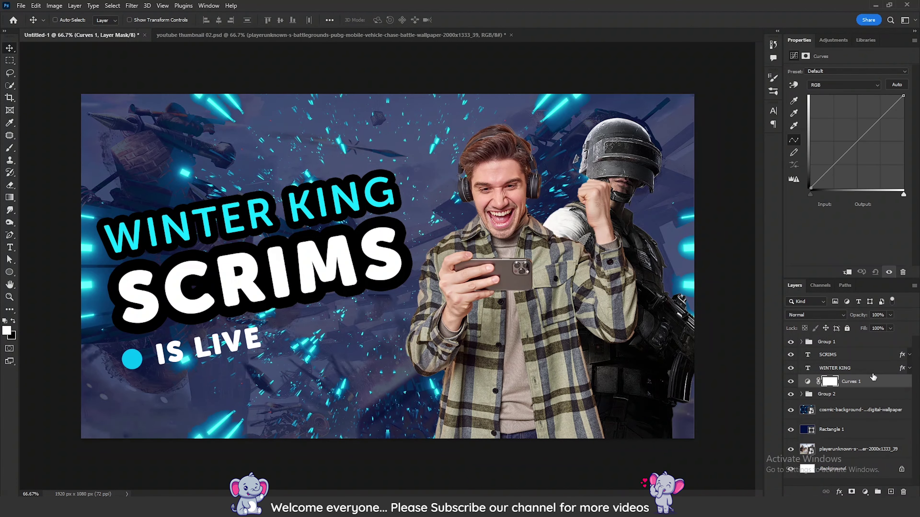
# Raise the Blue channel curve and clip the Curves layer to Group 2.
pyautogui.click(871, 86)
pyautogui.click(834, 116)
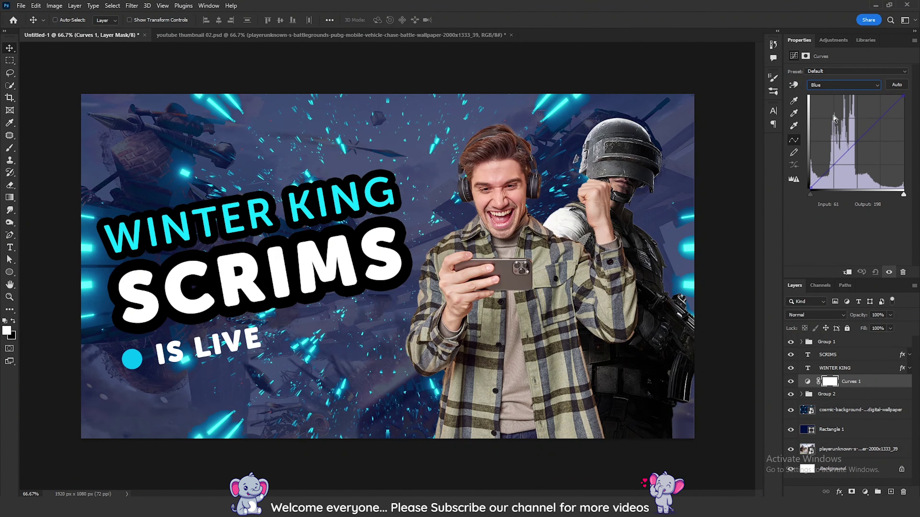
pyautogui.moveTo(816, 181); pyautogui.dragTo(814, 175)
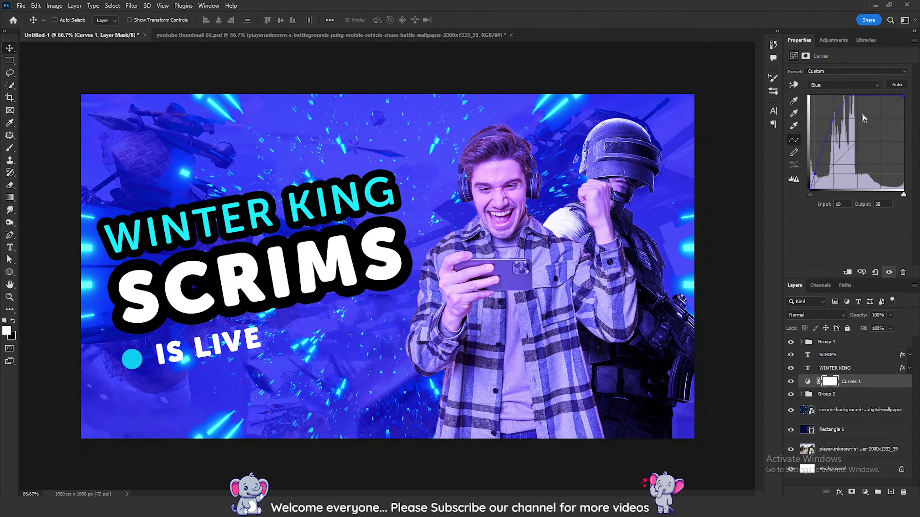
pyautogui.click(865, 96)
pyautogui.moveTo(868, 100); pyautogui.dragTo(871, 106)
pyautogui.keyDown('alt'); pyautogui.click(897, 387); pyautogui.keyUp('alt')
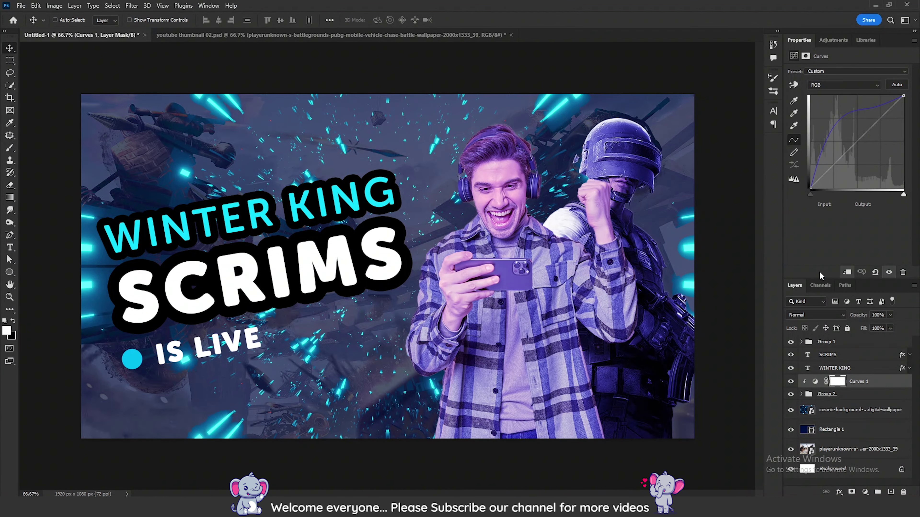
pyautogui.click(829, 412)
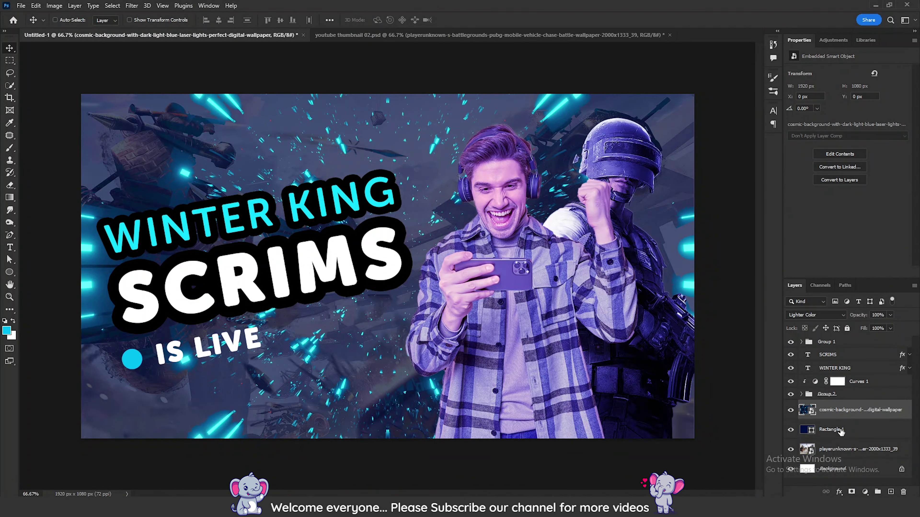
# Set the Rectangle 1 overlay to 80% opacity and move the PUBG Mobile logo top-left.
pyautogui.click(861, 431)
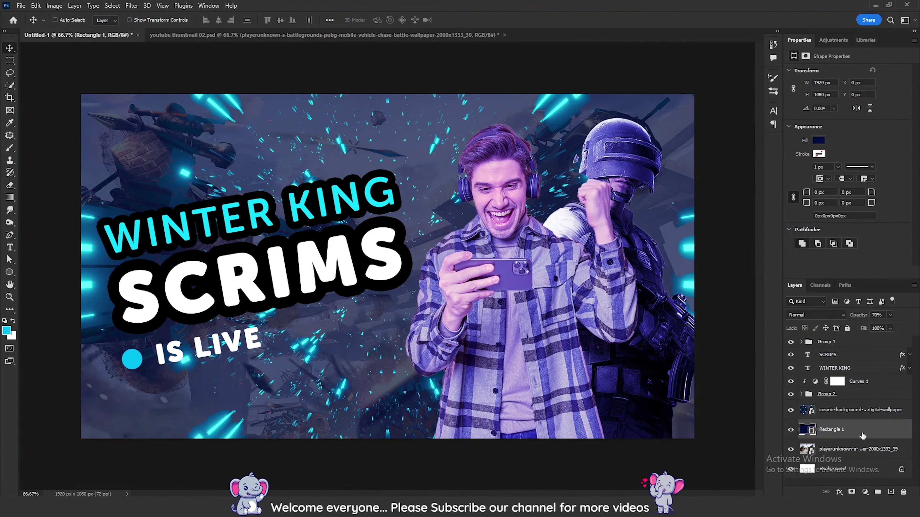
pyautogui.press('8')
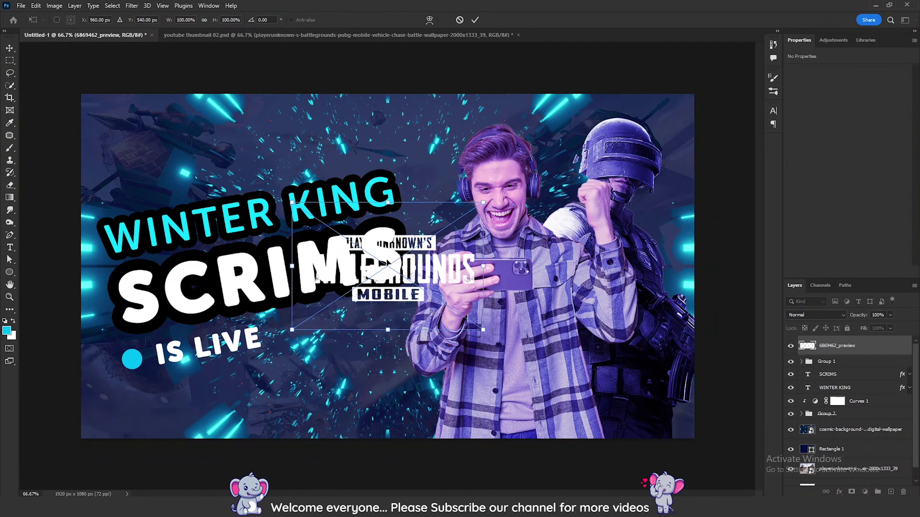
pyautogui.moveTo(404, 250); pyautogui.dragTo(211, 127)
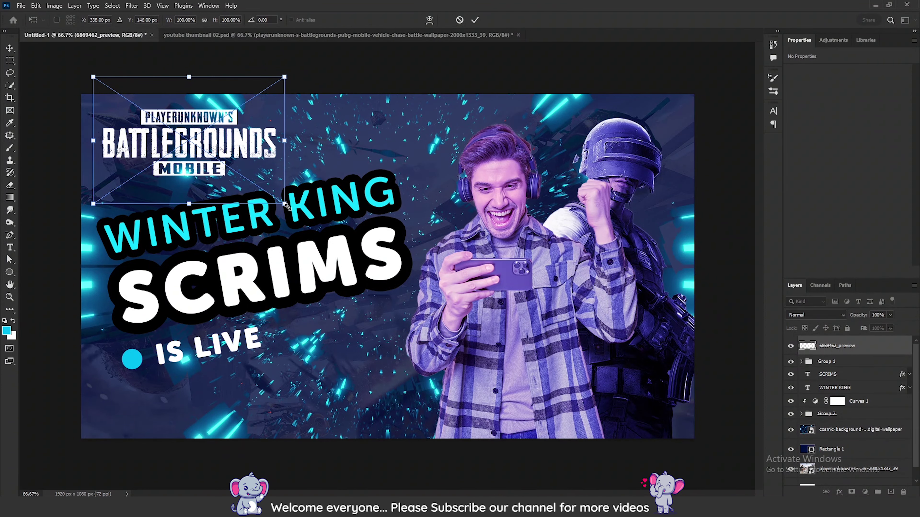
# Scale the PUBG Mobile logo to about 303 × 116 px in the corner and enable Auto-Select.
pyautogui.moveTo(284, 204); pyautogui.dragTo(209, 153)
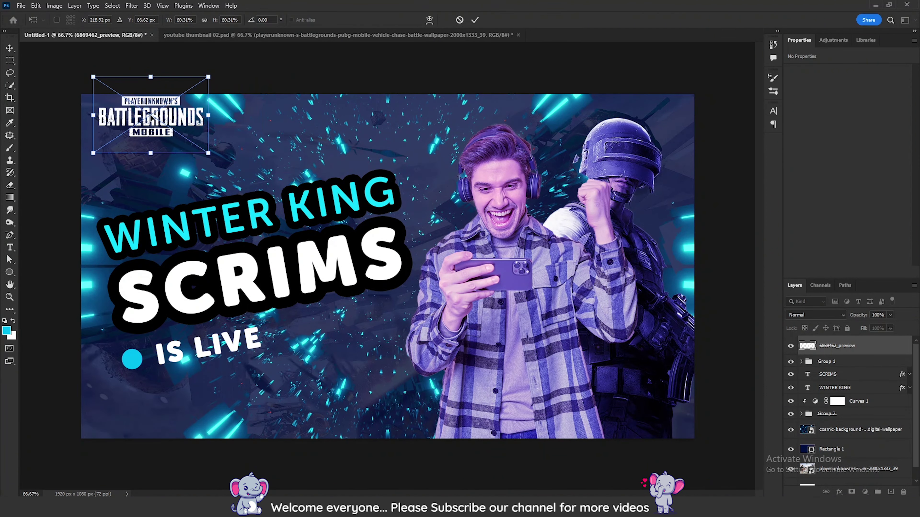
pyautogui.moveTo(148, 118); pyautogui.dragTo(137, 125)
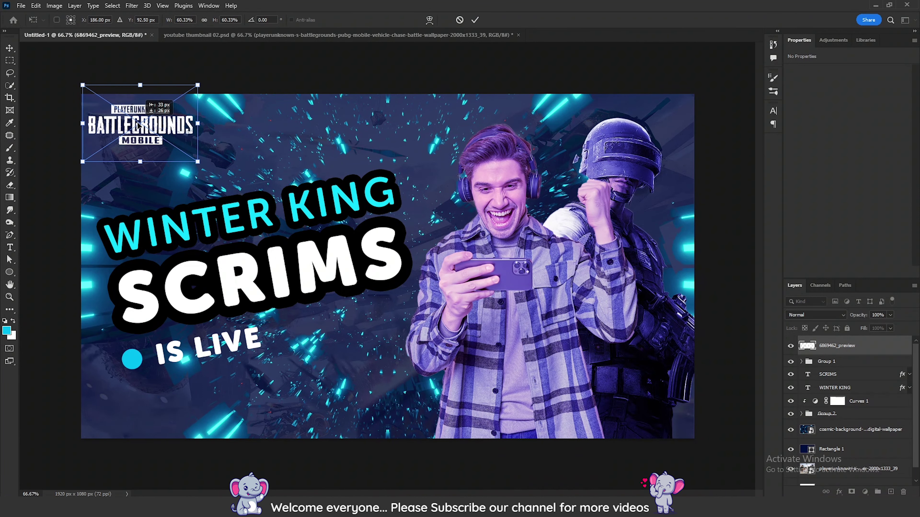
pyautogui.moveTo(197, 162); pyautogui.dragTo(189, 156)
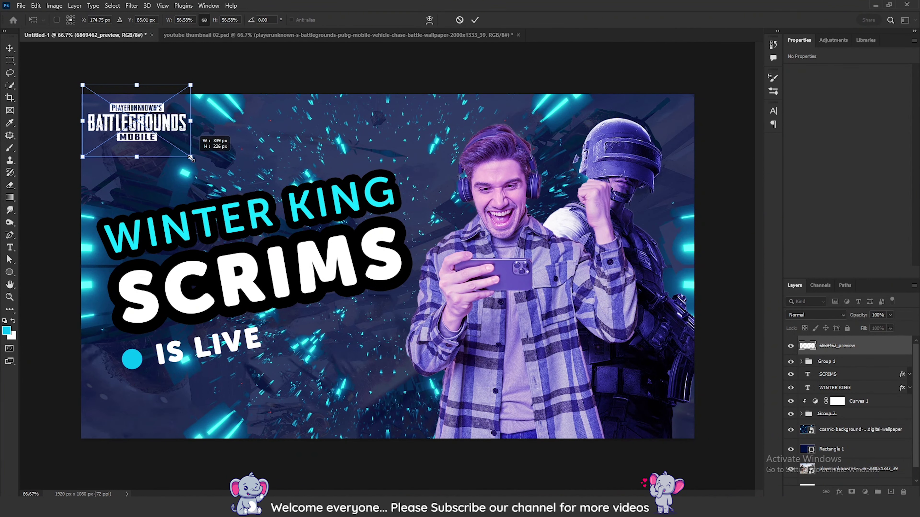
pyautogui.moveTo(137, 127); pyautogui.dragTo(139, 130)
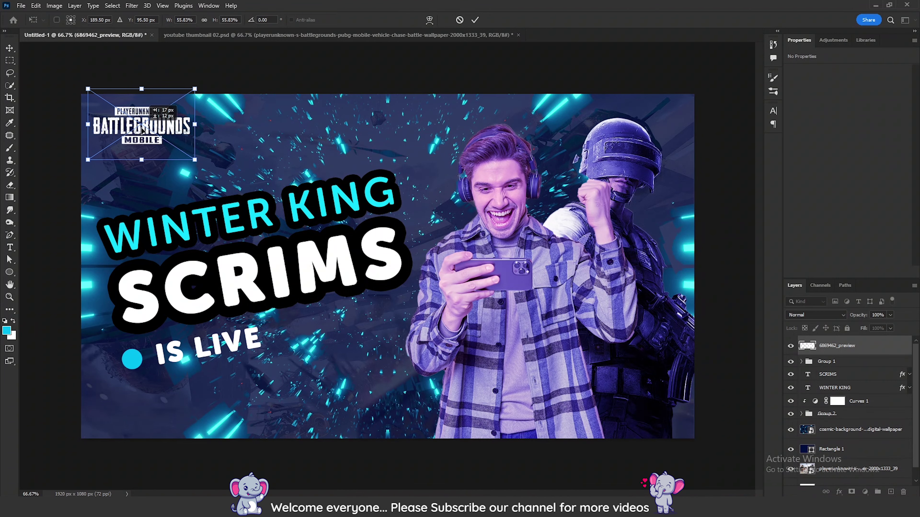
pyautogui.press('Return')
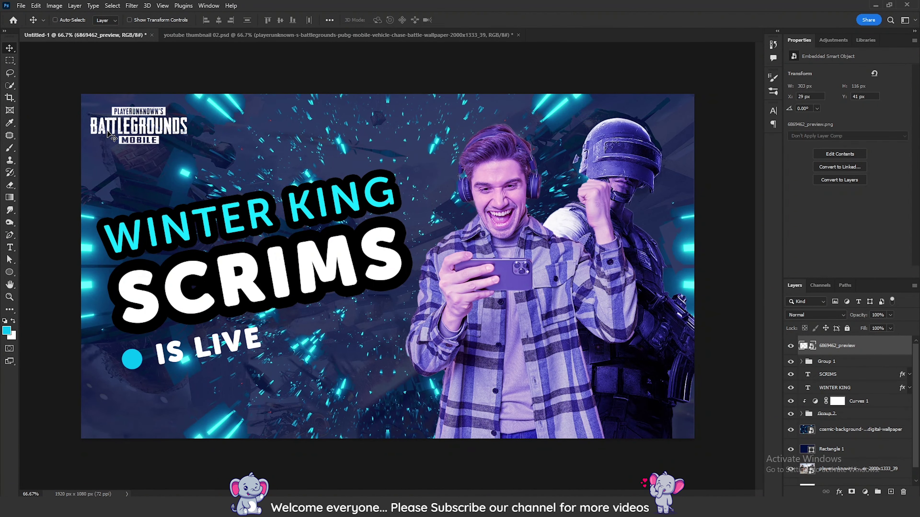
pyautogui.press('ctrl')
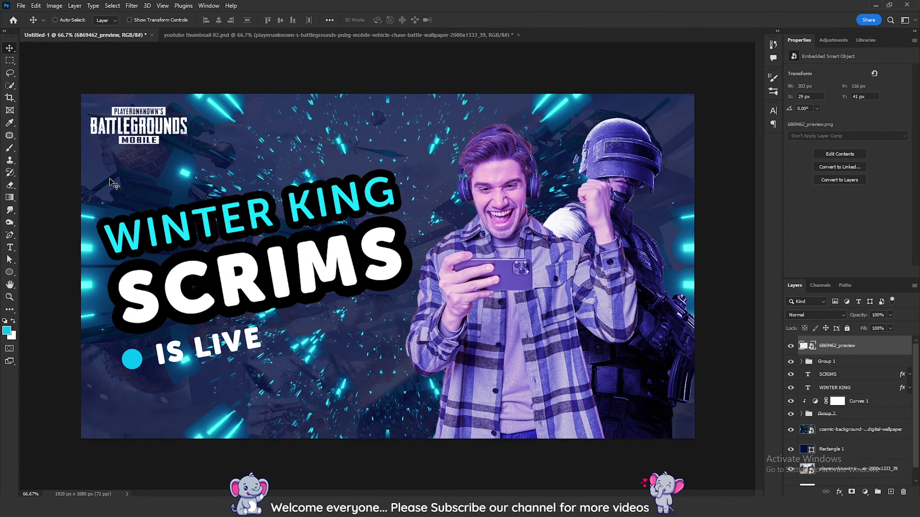